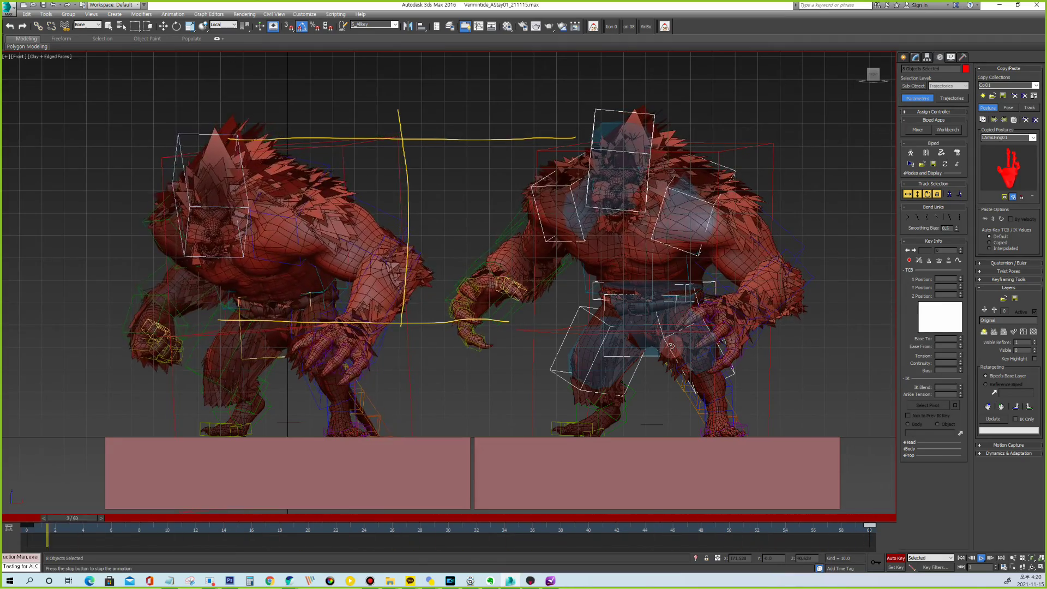
Stop playback, extend the active time range to frame 100, and delete the selected bones' keys beyond frame 60.
key(slash)
key(e)
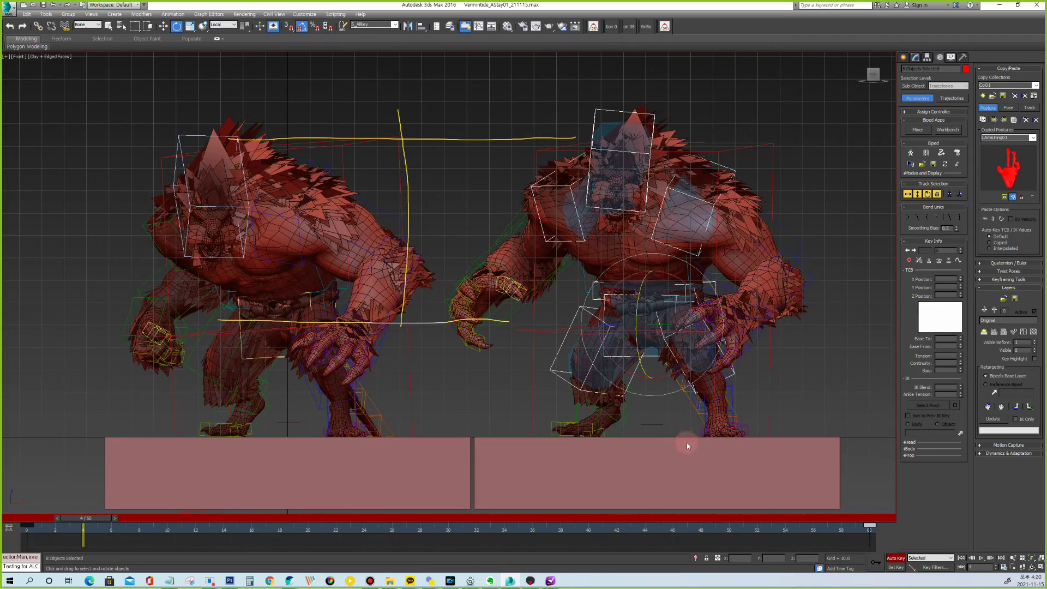
ctrl+alt+right_drag(844, 532, 681, 545)
drag(583, 529, 723, 534)
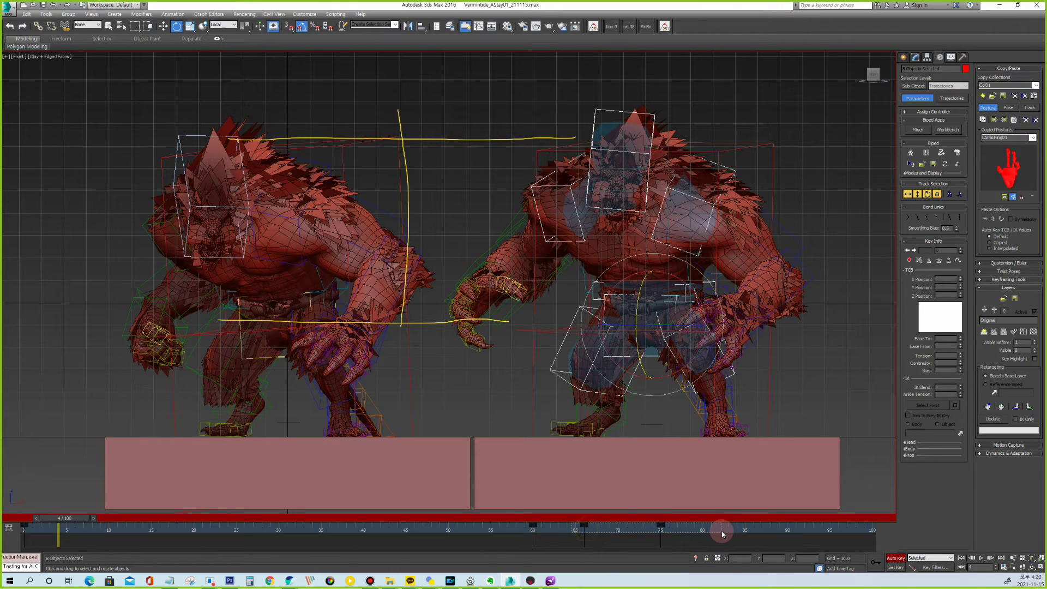
Bring the active time range back to frames 0 to 60.
ctrl+alt+drag(181, 532, 156, 536)
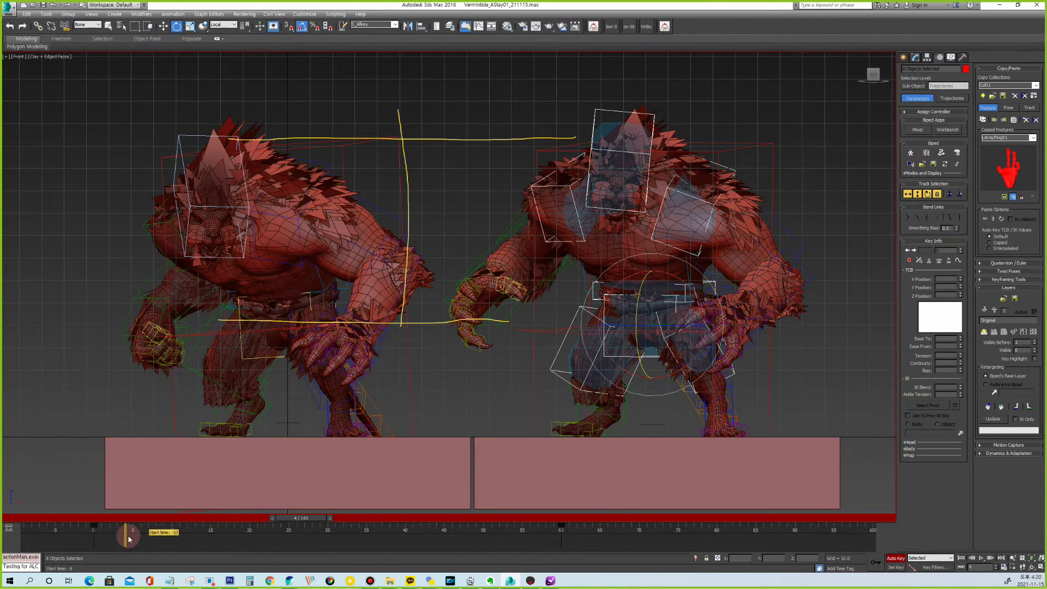
ctrl+alt+drag(77, 531, 69, 530)
ctrl+alt+right_drag(70, 529, 369, 544)
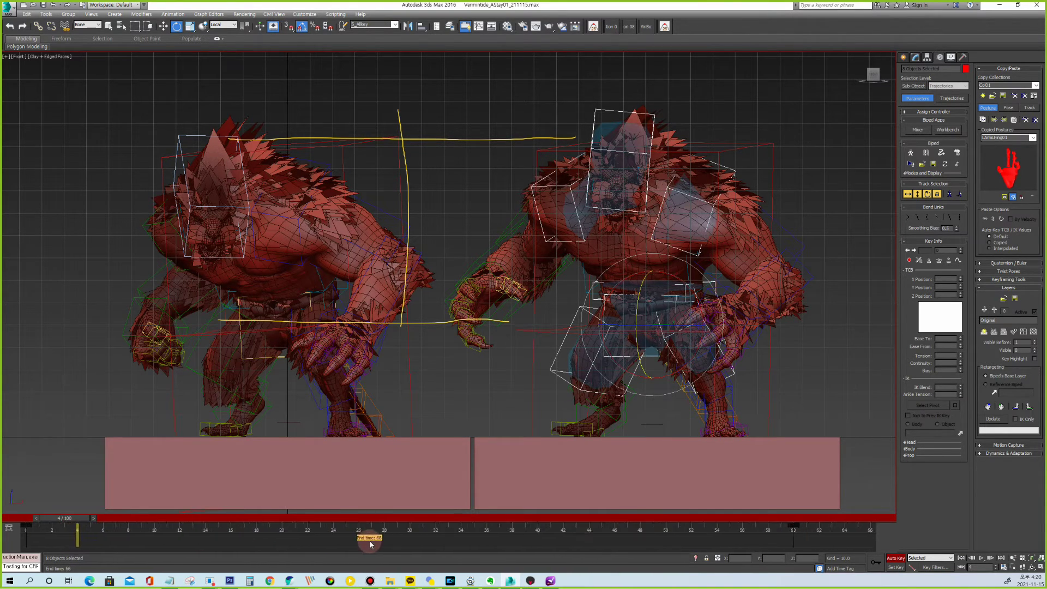
At frame 30, select the biped's lowest spine bone and rotate it.
click(920, 196)
click(593, 300)
drag(333, 519, 472, 492)
drag(637, 266, 637, 269)
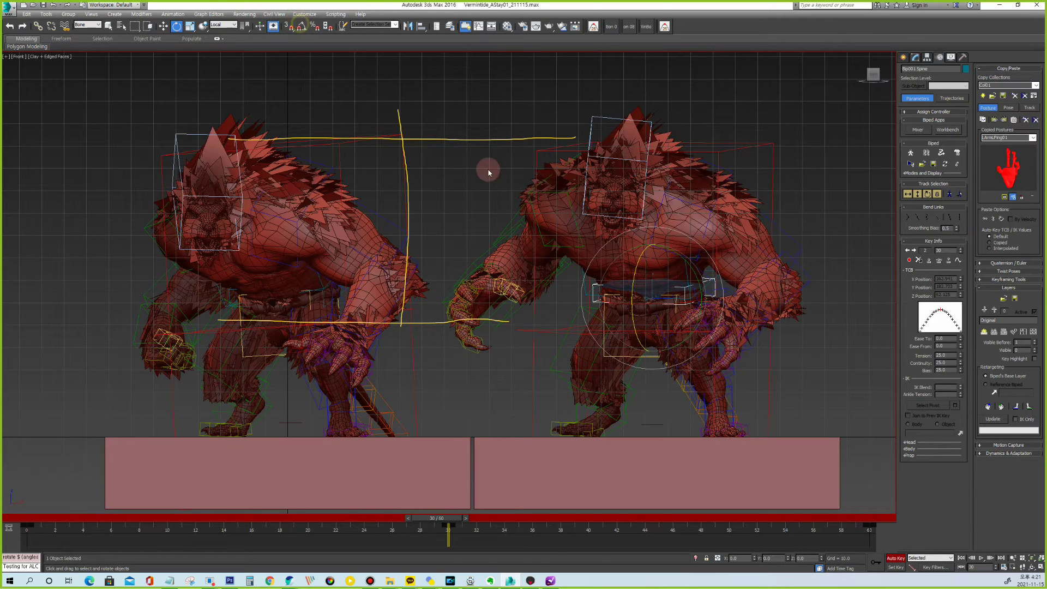
At frame 30, rotate Spine1 and Spine2 together to raise the chest, and adjust the head's rotation.
click(589, 239)
key(F3)
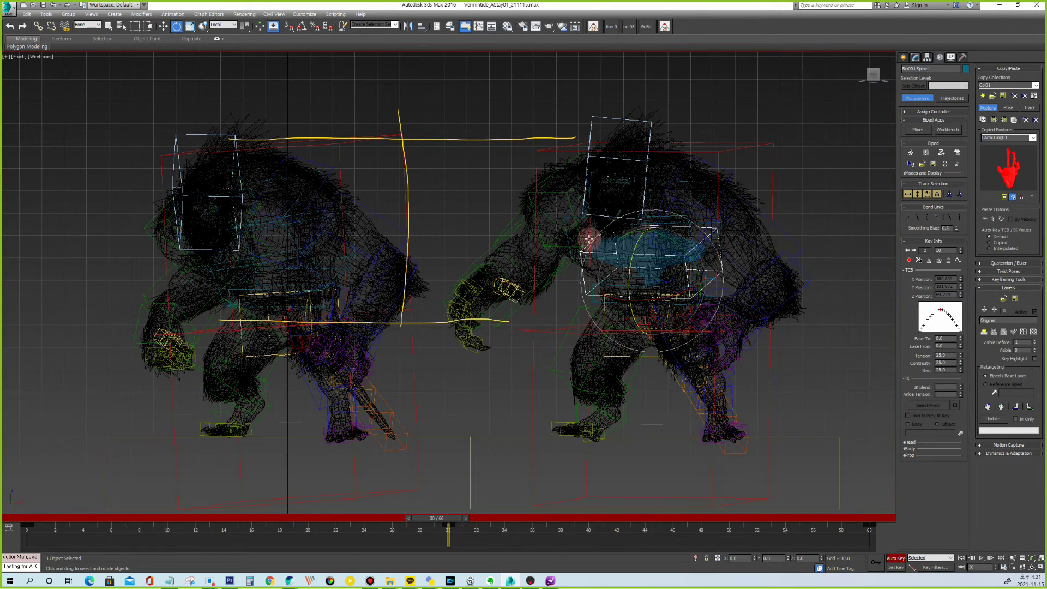
ctrl+click(567, 217)
key(F3)
drag(632, 266, 635, 253)
drag(608, 95, 576, 175)
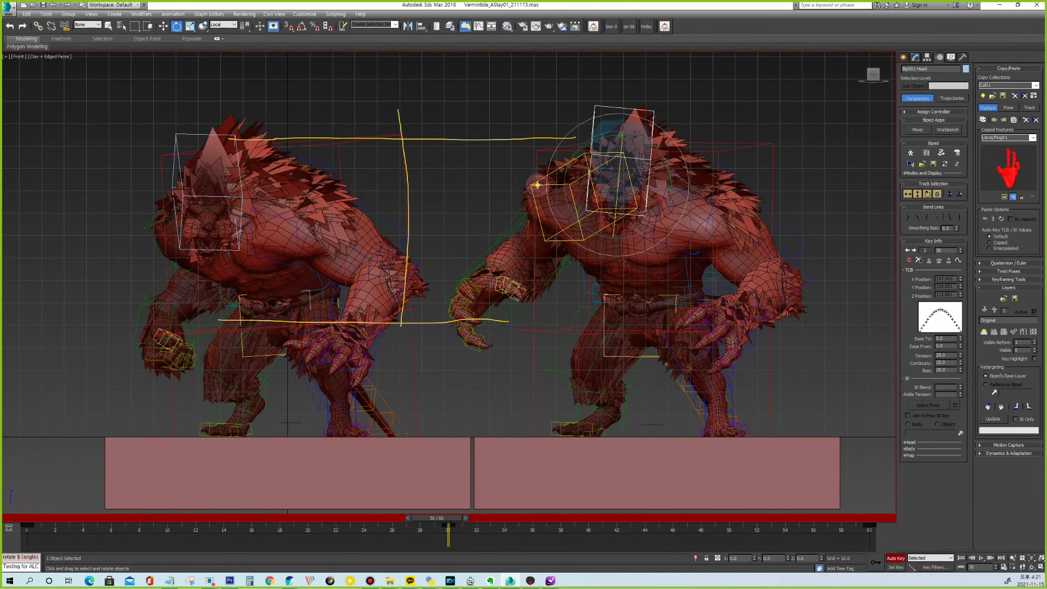
At frame 30, rotate both clavicles, and swing the two upper arms outward.
click(538, 185)
ctrl+click(691, 195)
drag(636, 199, 627, 190)
key(Page_Down)
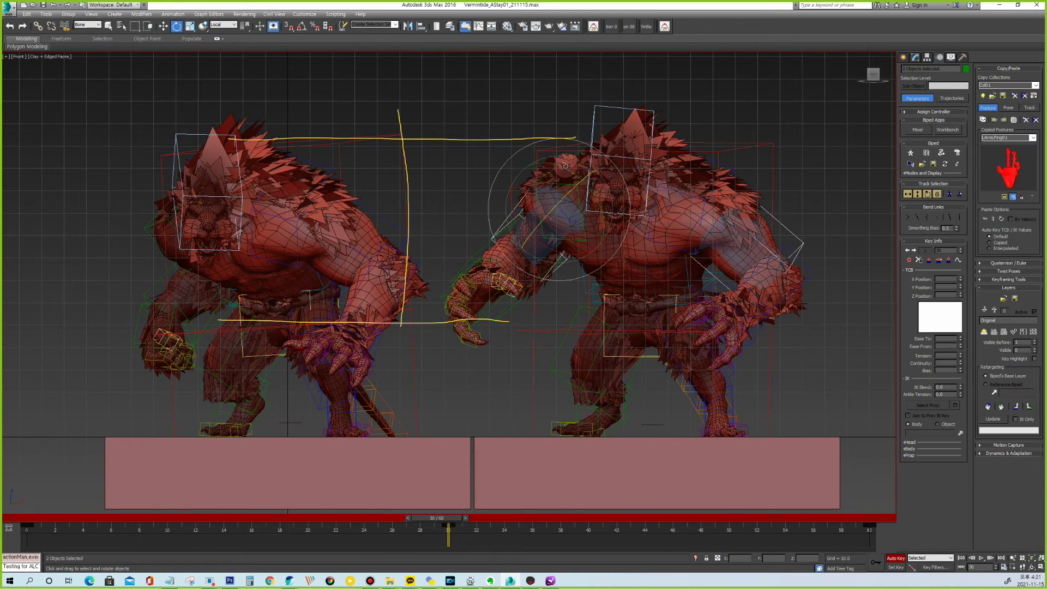
drag(553, 165, 556, 210)
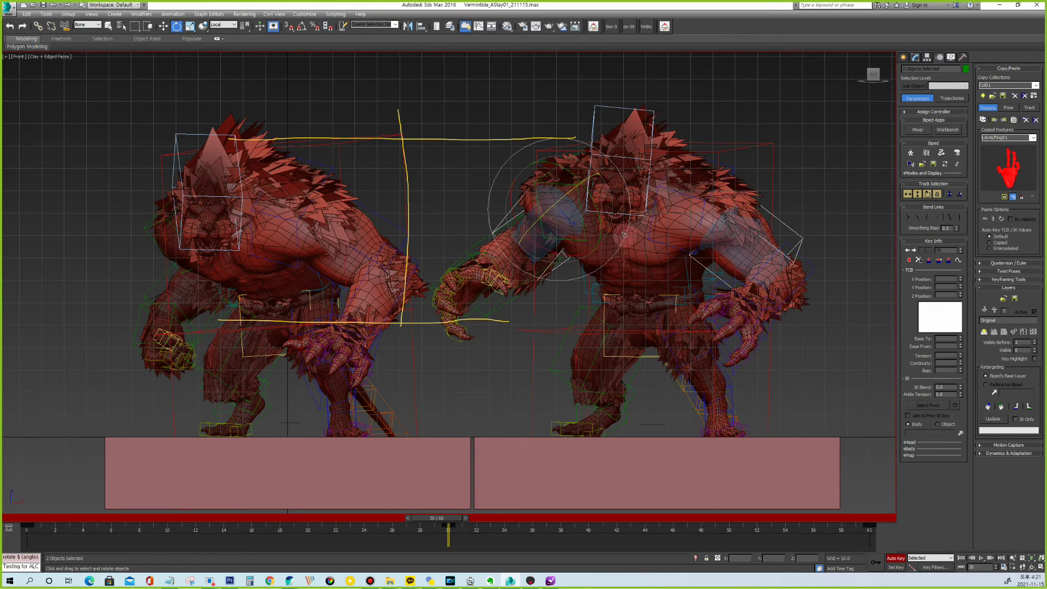
Reposition the biped's center of mass at frame 30, checking the motion with playback in the Front and Right views.
click(919, 194)
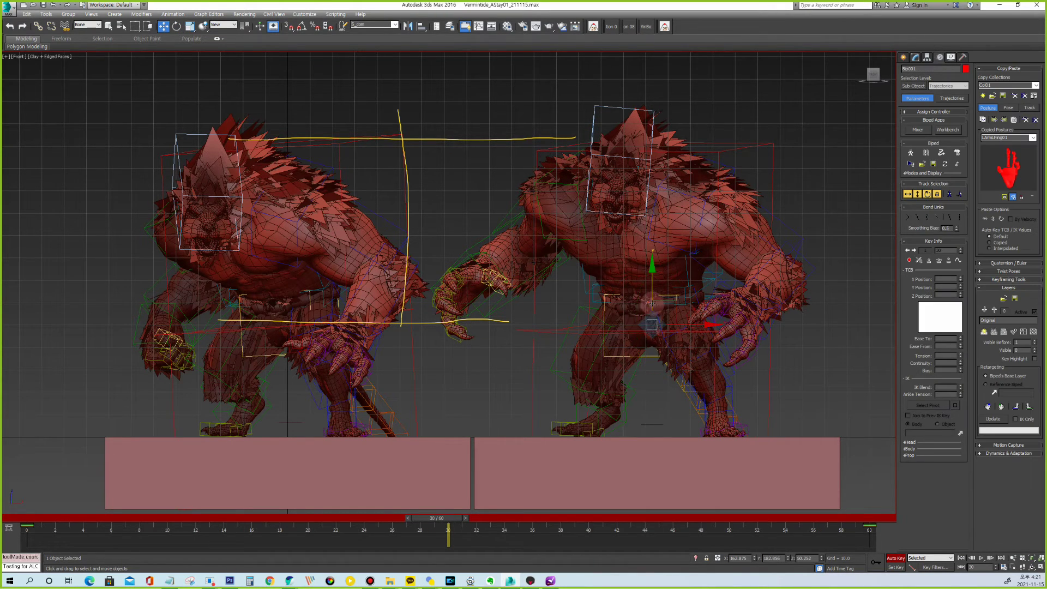
key(/)
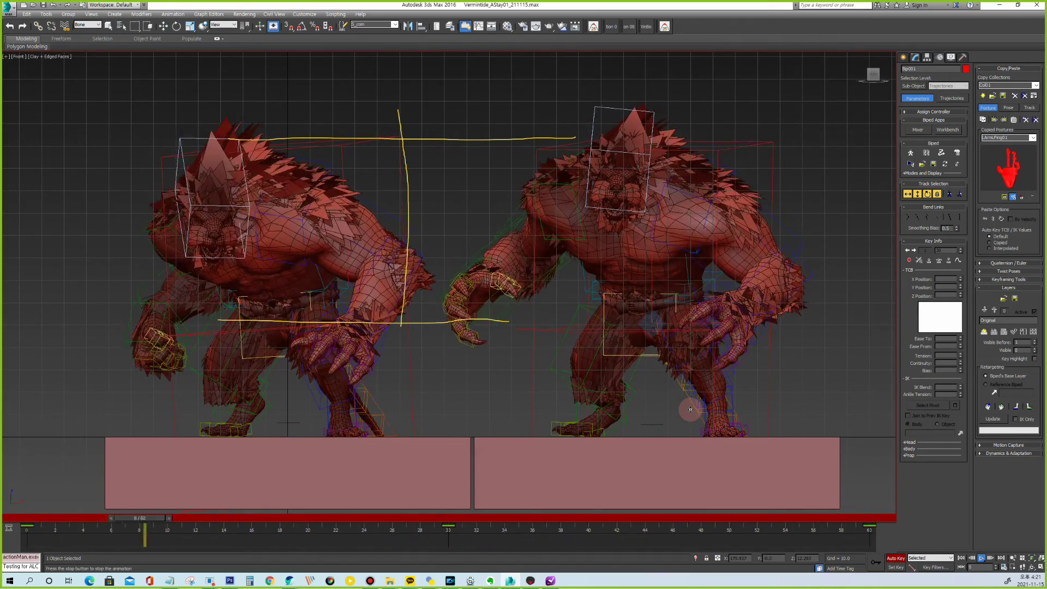
key(r)
middle_drag(759, 319, 748, 328)
click(452, 521)
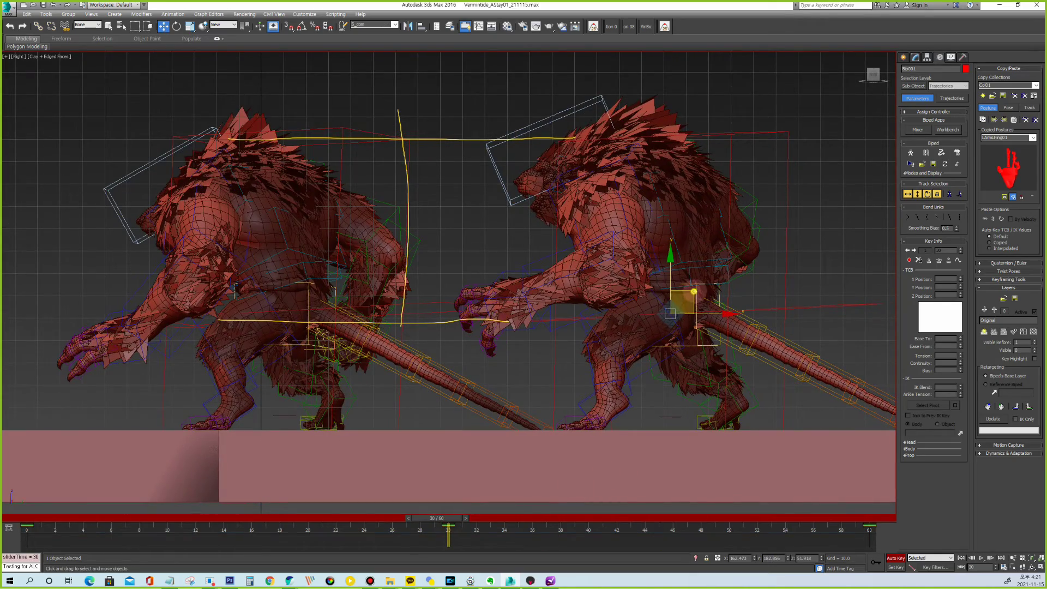
key(/)
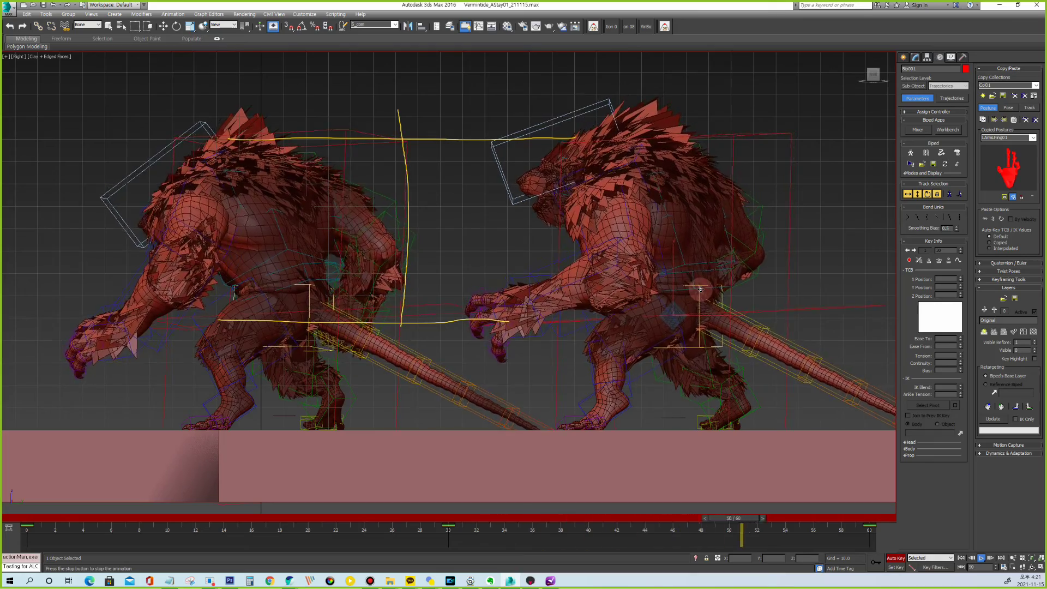
key(/)
At frame 0, select Spine1 and Spine2 in the Perspective view and rotate them to bend the torso forward.
key(w)
click(704, 281)
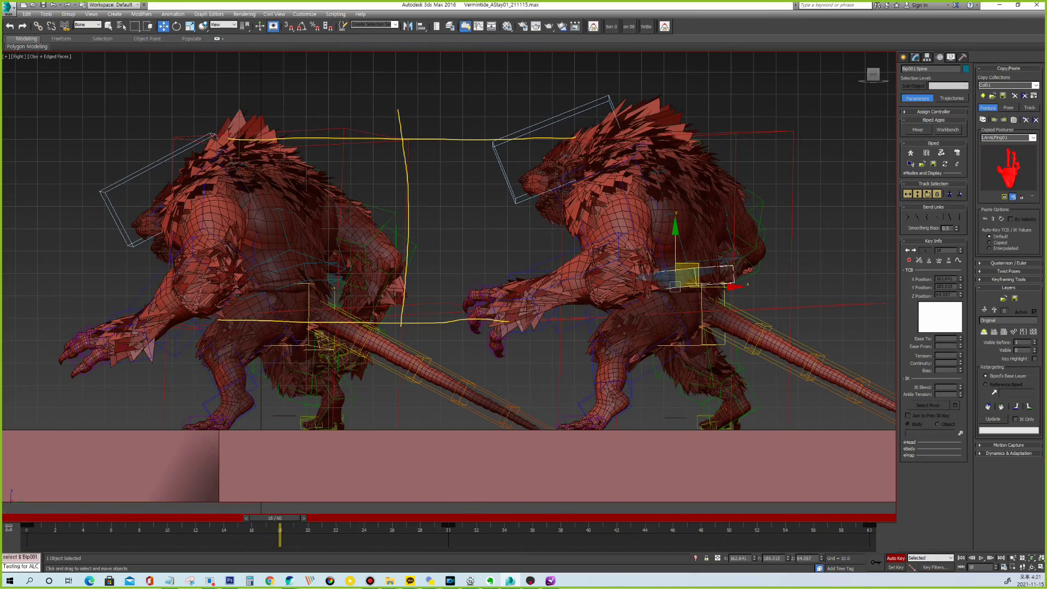
click(30, 519)
key(p)
scroll(779, 206, down, 3)
alt+middle_drag(779, 205, 621, 207)
scroll(632, 205, up, 4)
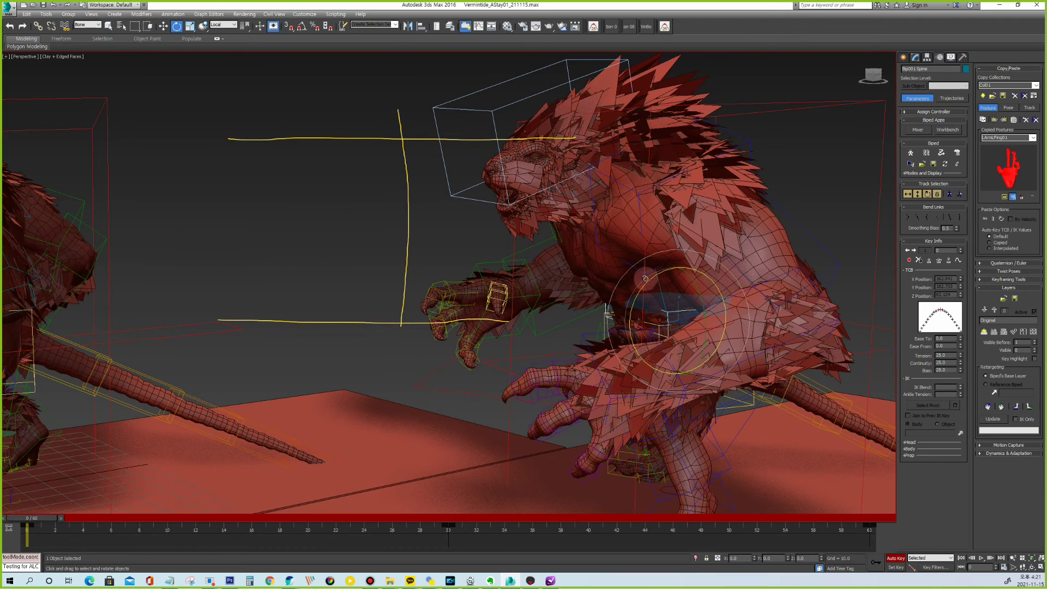
click(654, 279)
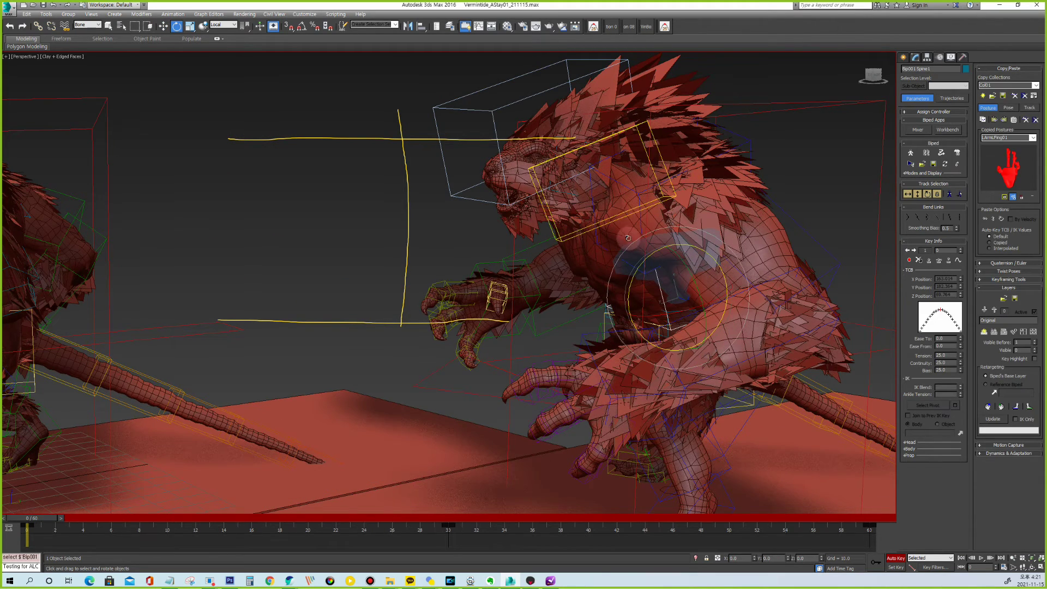
key(F3)
ctrl+click(737, 160)
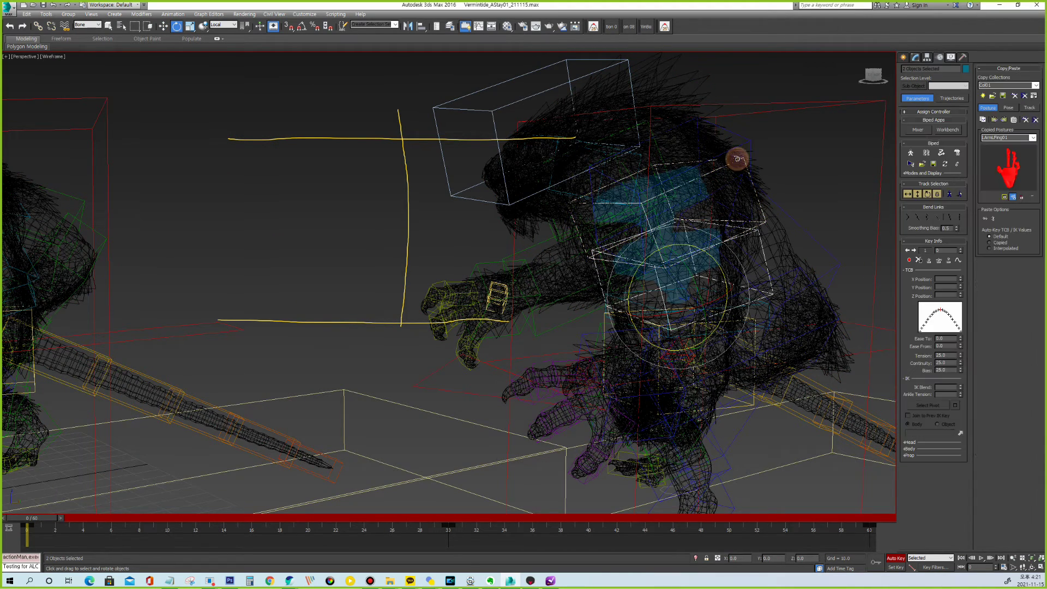
key(F3)
drag(642, 263, 640, 265)
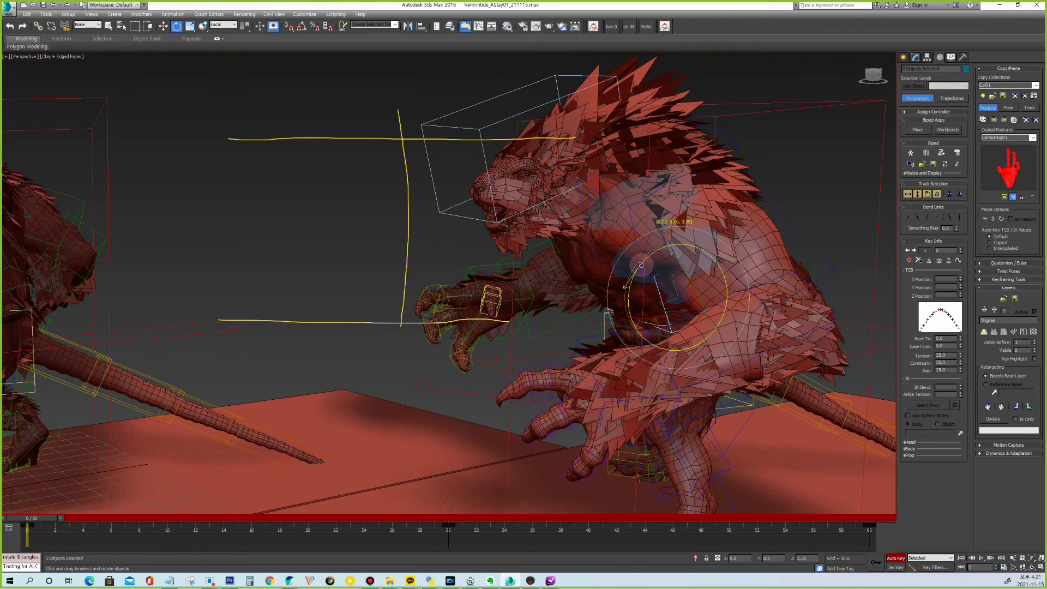
Copy the Spine1 and Spine2 key from frame 0 to frame 60 and preview the loop.
right_drag(33, 521, 862, 519)
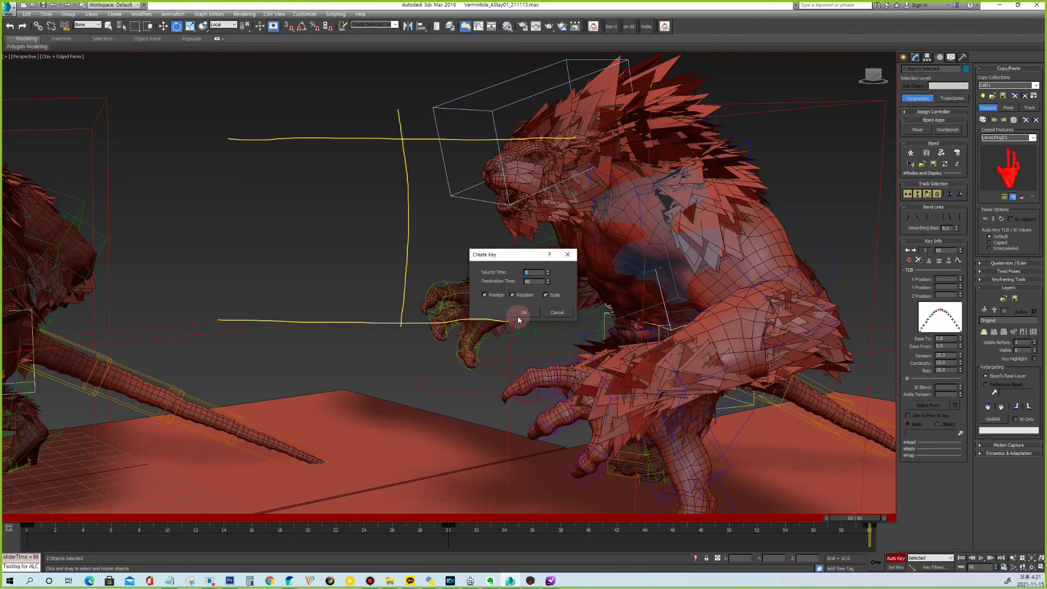
click(518, 313)
key(/)
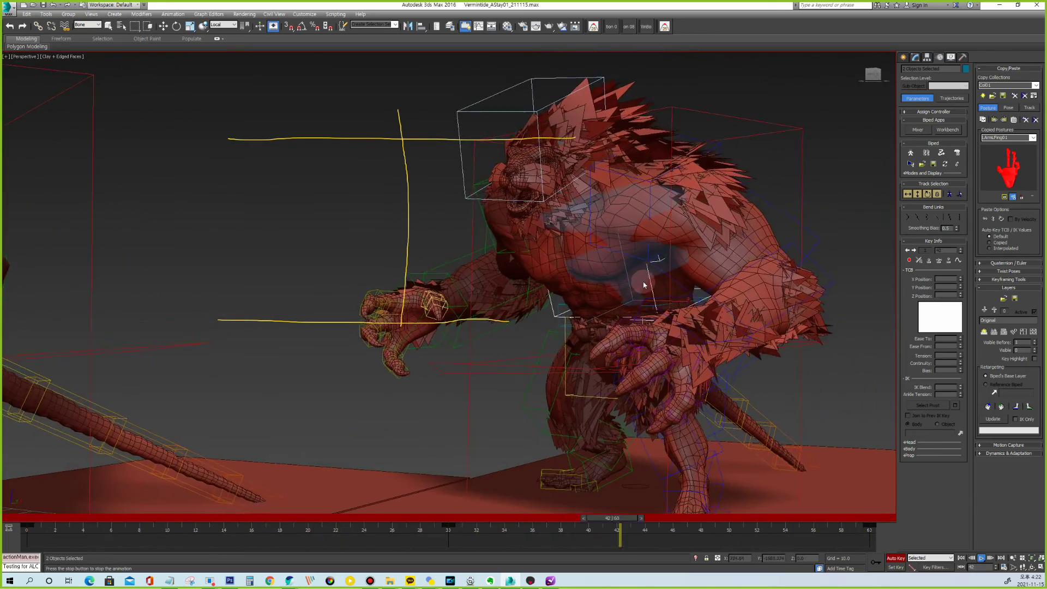
key(e)
key(/)
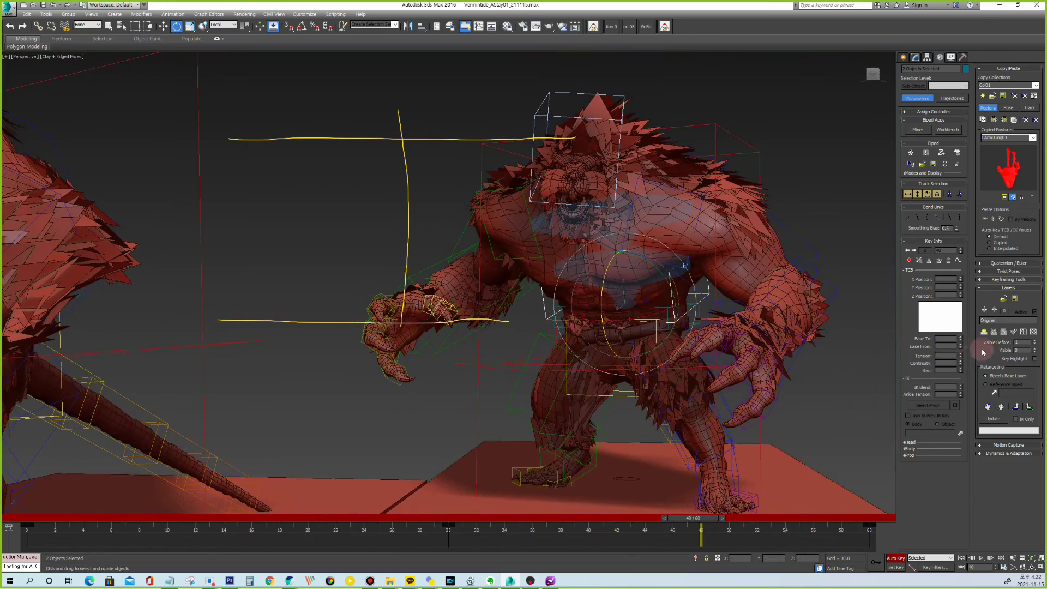
Add a new biped animation layer and key the selected spine bones at frames 0 and 60.
click(983, 332)
click(20, 521)
drag(45, 519, 867, 523)
On Layer 1 at frame 10, rotate Spine1 and Spine2, and adjust the lowest spine bone's rotation.
drag(22, 524, 160, 523)
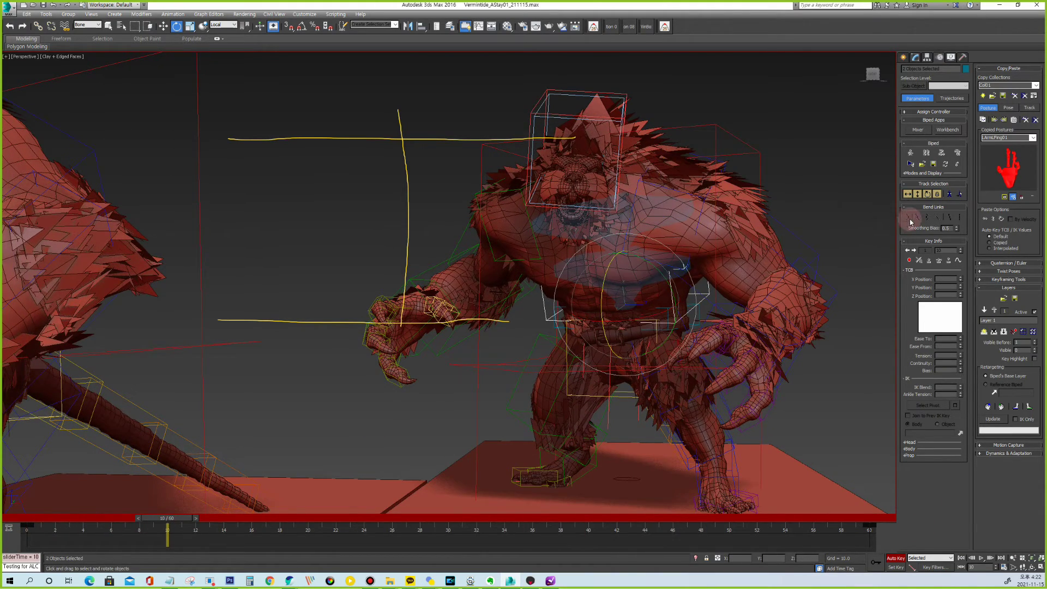
drag(604, 270, 605, 271)
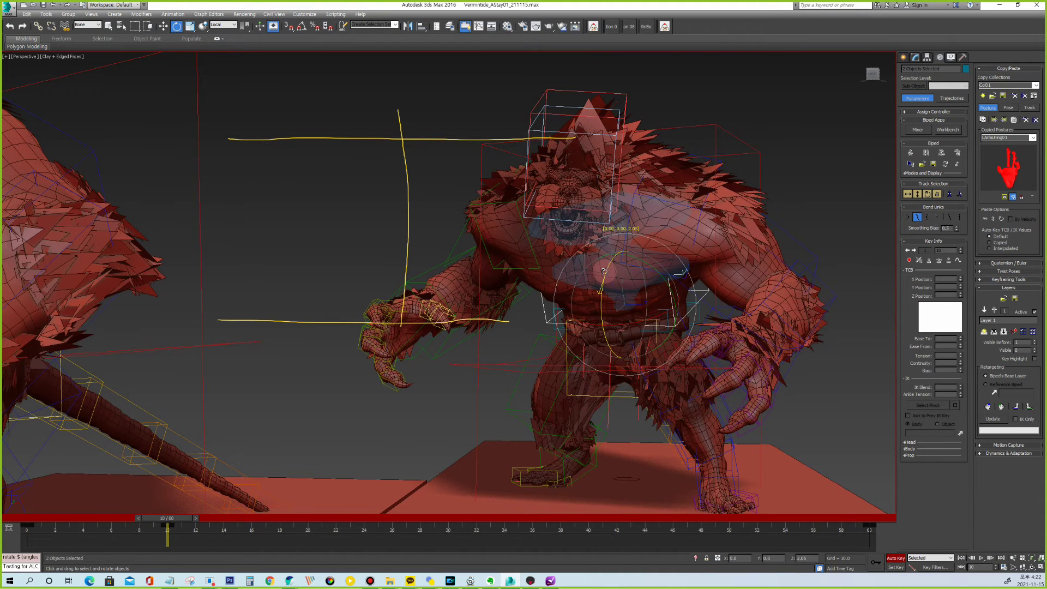
click(601, 291)
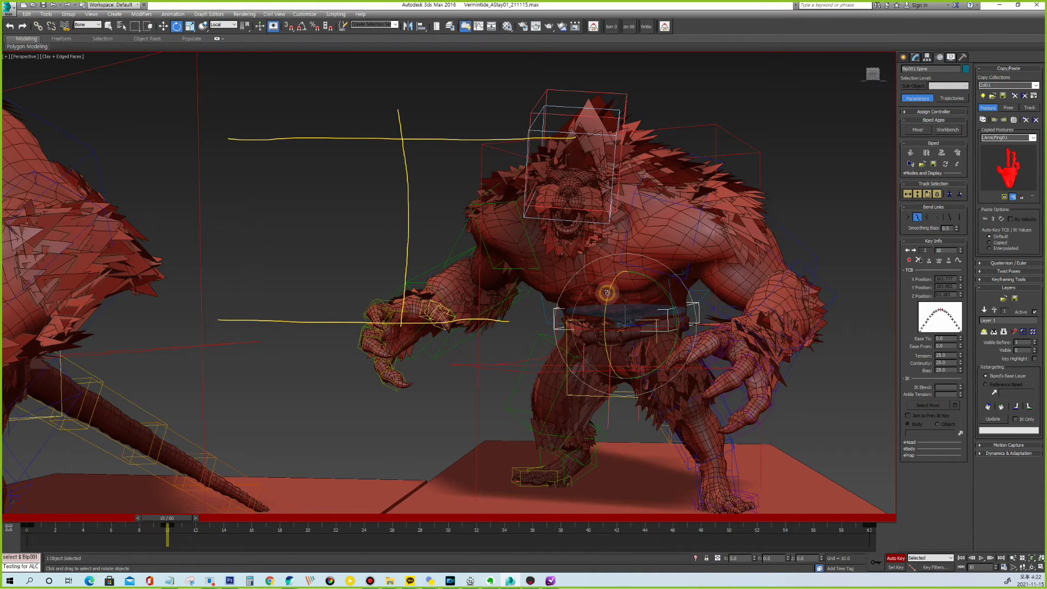
drag(612, 289, 612, 286)
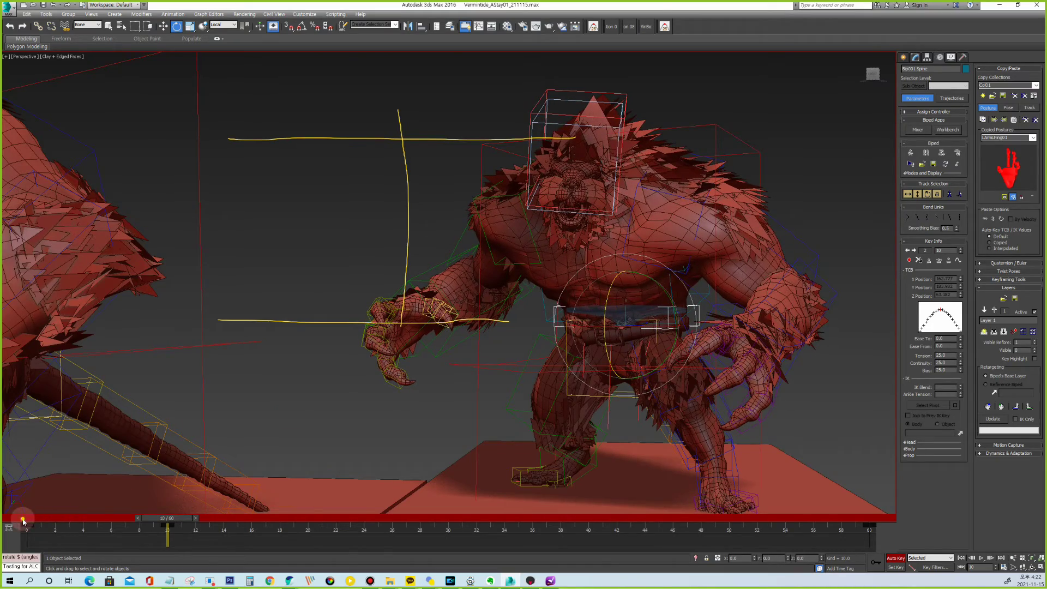
On Layer 1 at frame 40, rotate the lowest spine bone and Spine2, and play back the result.
drag(23, 522, 588, 528)
ctrl+click(671, 286)
mouse_move(609, 291)
mouse_down()
mouse_move(613, 279)
mouse_move(608, 289)
mouse_up()
click(593, 307)
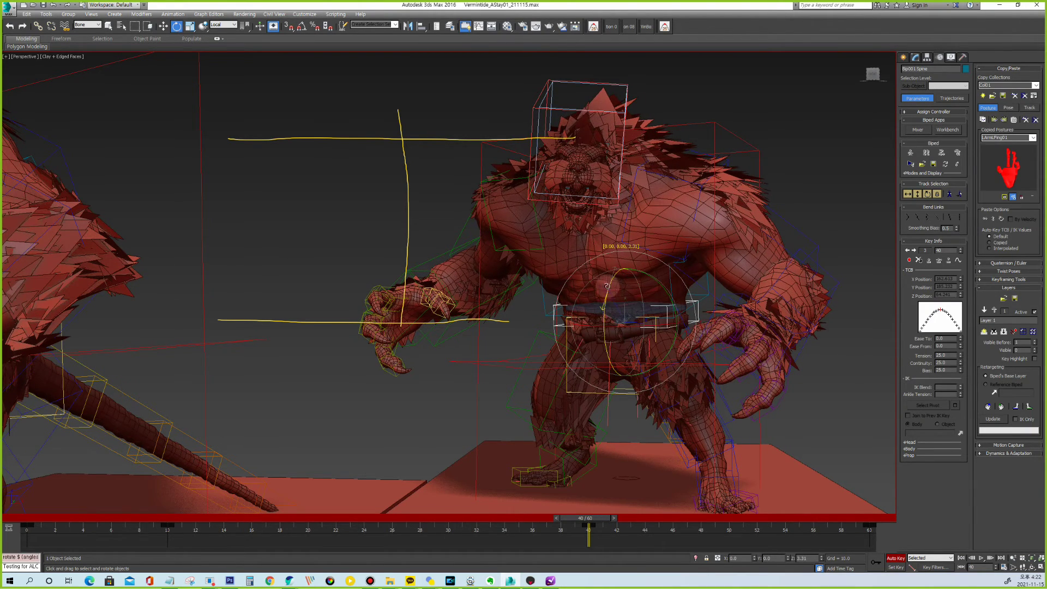
key(F3)
click(562, 236)
key(F3)
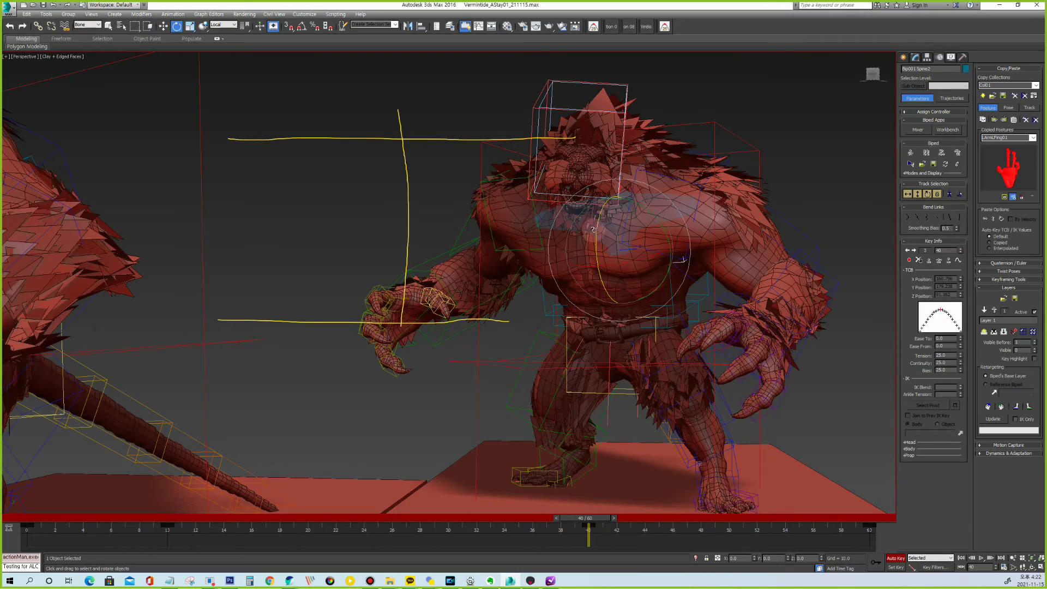
key(/)
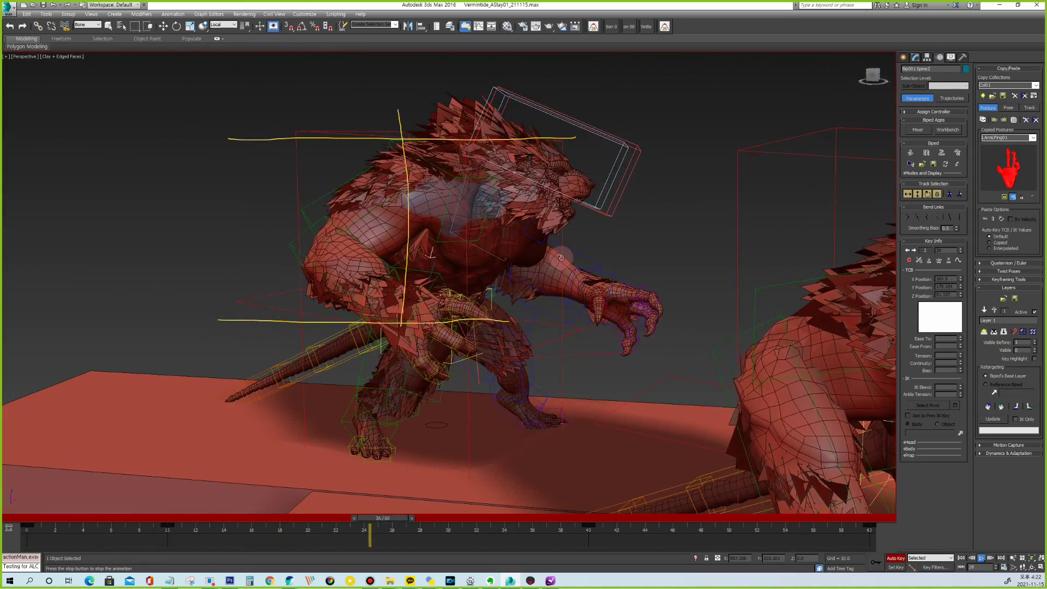
alt+middle_drag(603, 256, 458, 252)
key(slash)
On Layer 1 at frame 8, rotate the head and neck.
click(623, 124)
alt+middle_drag(562, 164, 693, 176)
drag(25, 521, 34, 521)
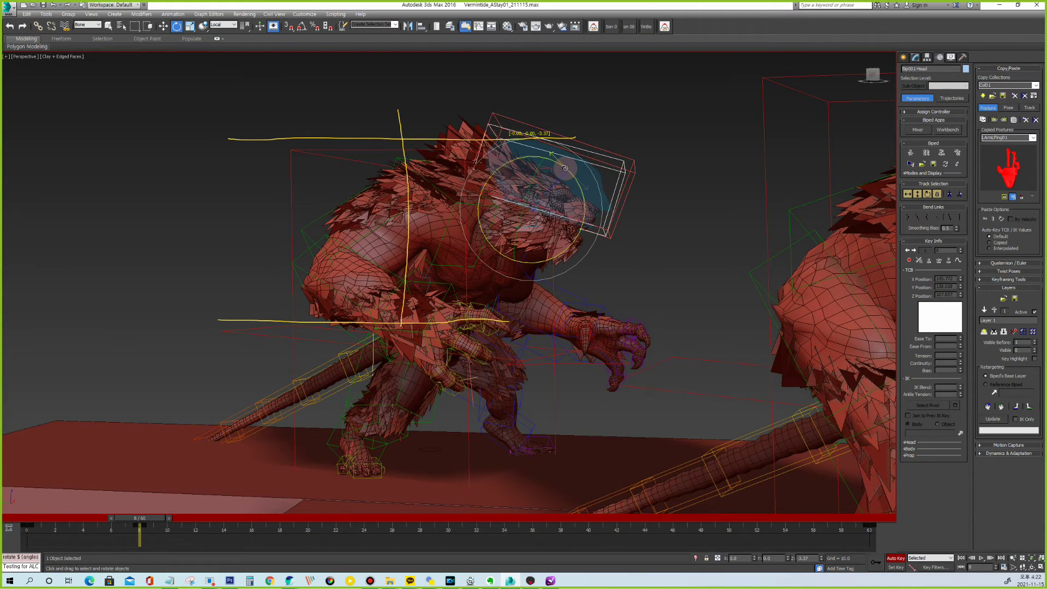
click(531, 182)
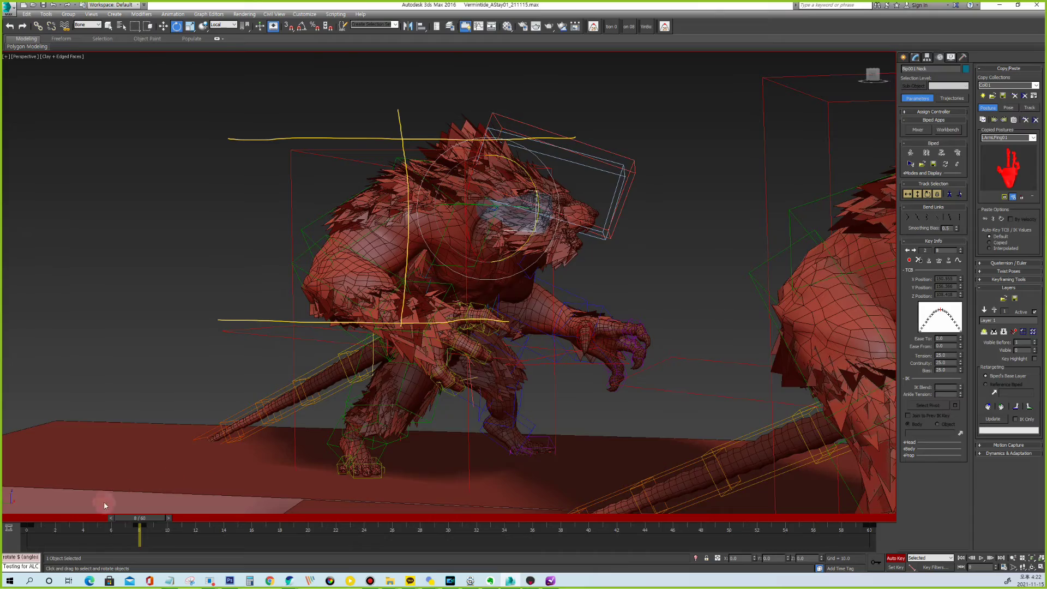
On Layer 1 at frame 39, rotate the neck and head, and preview the animation.
drag(163, 519, 573, 523)
key(e)
click(552, 152)
key(/)
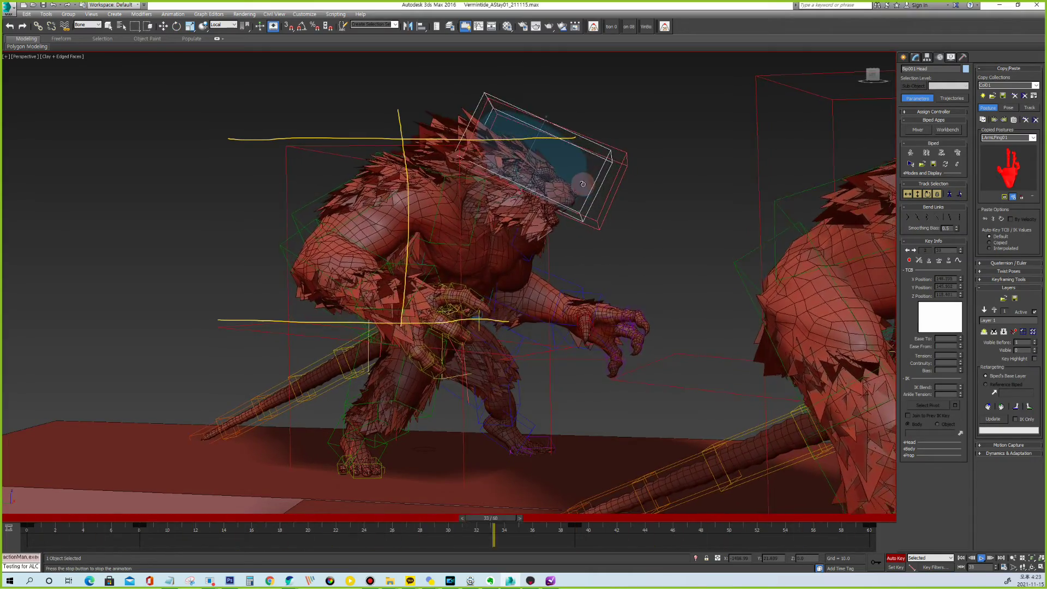
key(/)
On Layer 1 at frame 10, rotate Spine2 and play back the animation from several angles.
alt+middle_drag(532, 312, 535, 281)
click(511, 313)
mouse_move(141, 519)
mouse_down()
mouse_move(21, 519)
mouse_move(154, 530)
mouse_up()
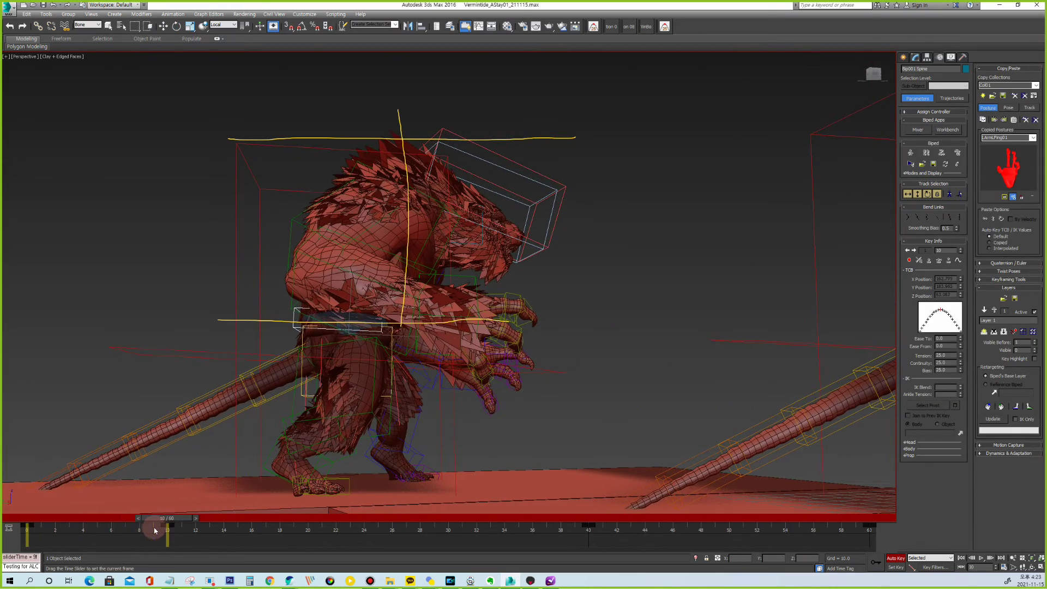
alt+middle_drag(319, 288, 459, 259)
key(F3)
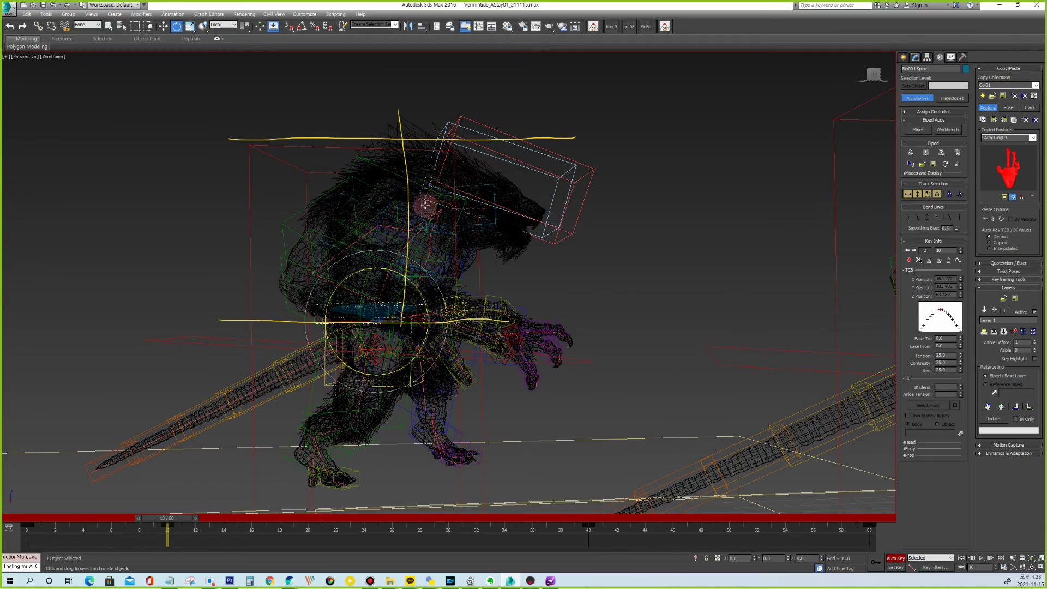
alt+middle_drag(488, 246, 531, 246)
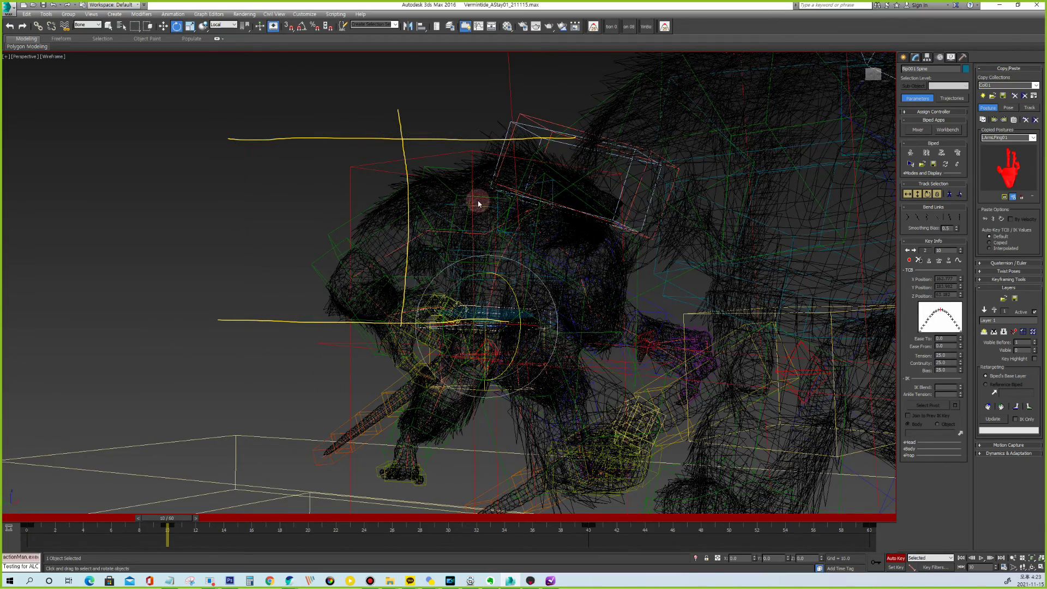
mouse_move(478, 204)
alt+middle_down()
mouse_move(568, 246)
mouse_move(685, 222)
mouse_move(559, 243)
mouse_move(577, 241)
alt+middle_up()
key(F3)
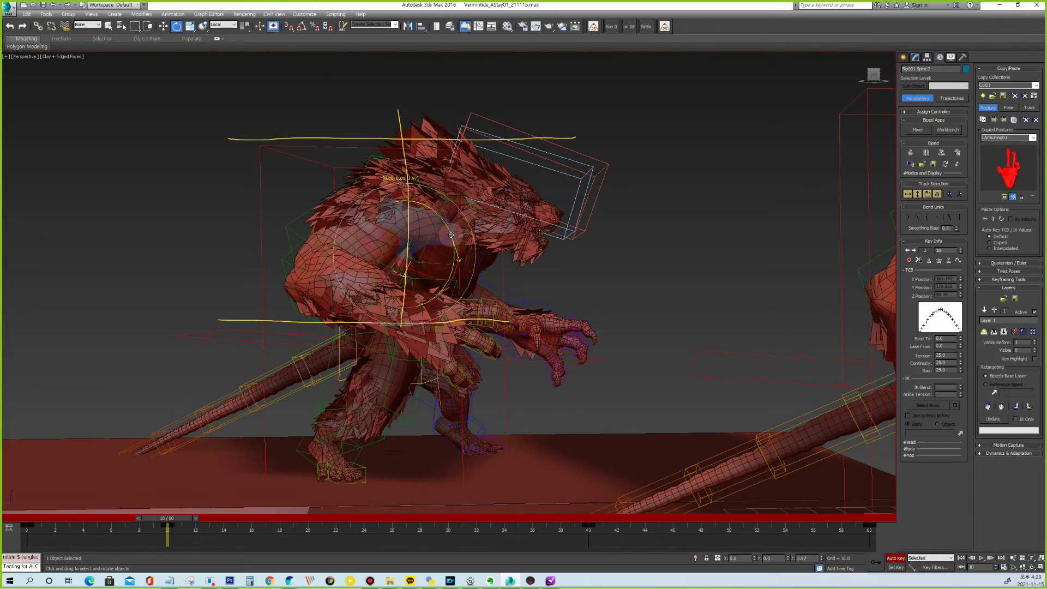
key(slash)
alt+middle_drag(774, 252, 632, 259)
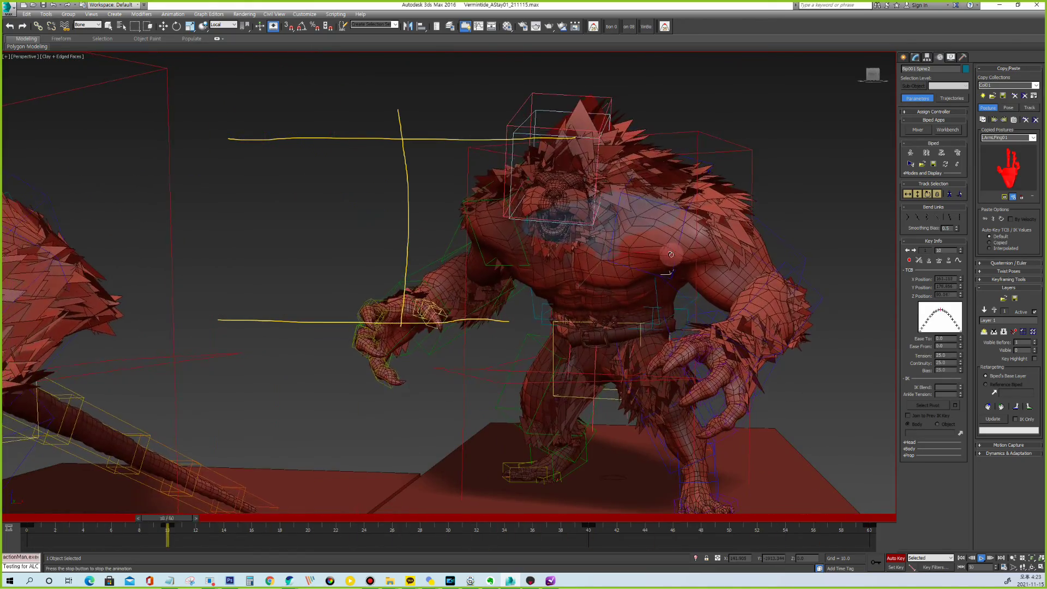
alt+middle_drag(671, 254, 629, 253)
key(/)
On Layer 1 at frame 8, rotate the neck again and preview the head motion.
key(e)
click(437, 132)
drag(222, 521, 140, 525)
click(485, 174)
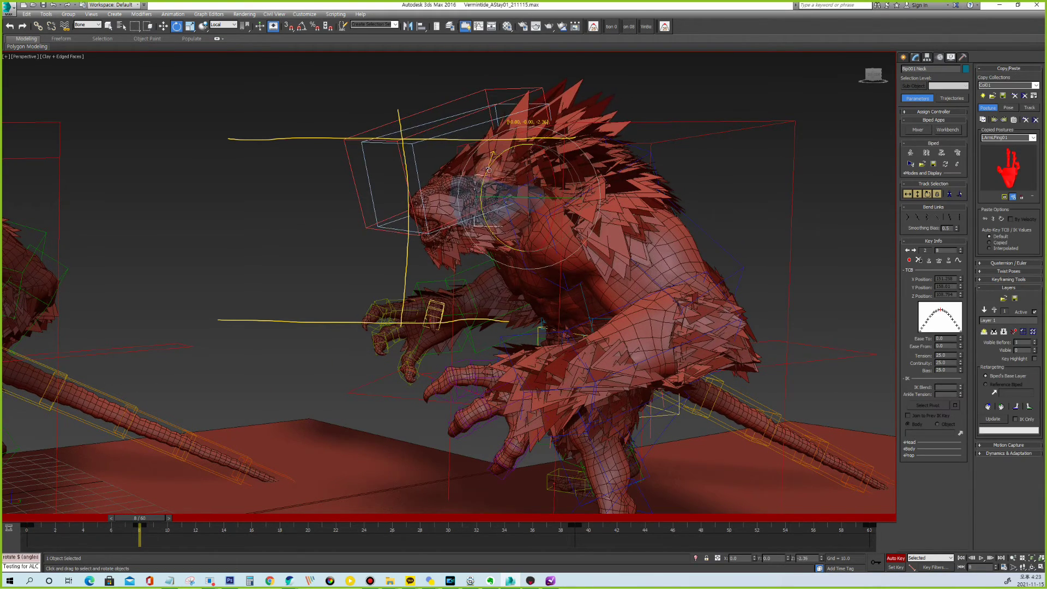
key(/)
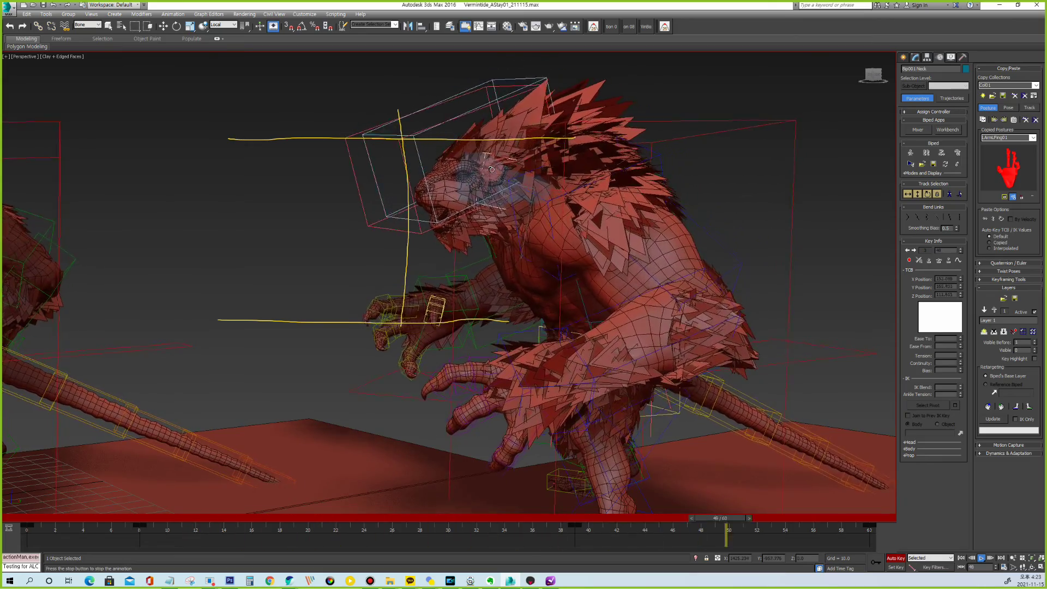
key(/)
On Layer 1 at frame 12, rotate both clavicles and both upper arms symmetrically.
click(722, 251)
alt+middle_drag(721, 250, 837, 238)
click(948, 192)
click(21, 519)
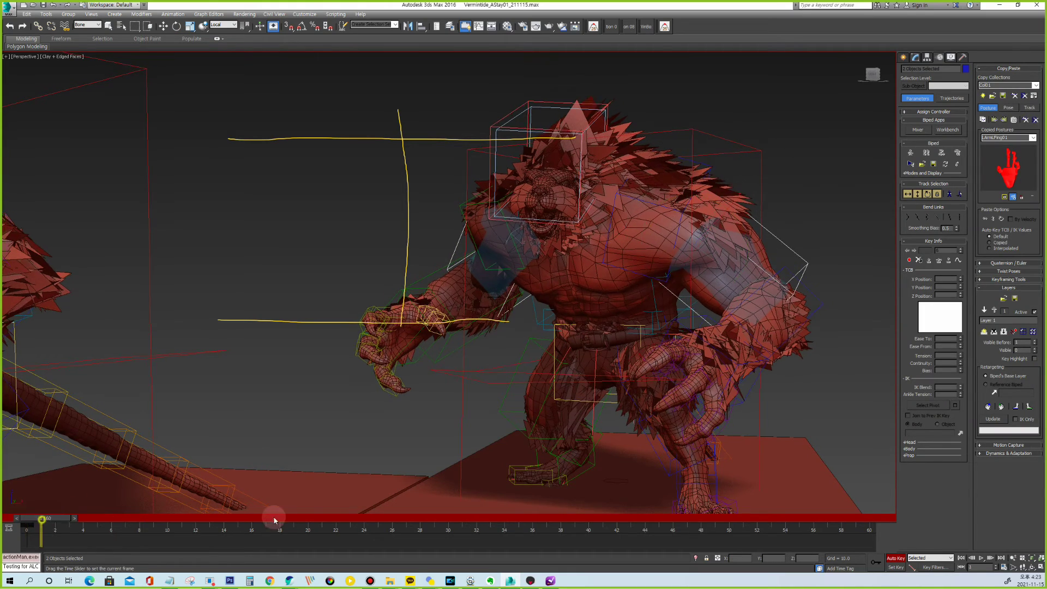
drag(18, 522, 194, 520)
click(573, 195)
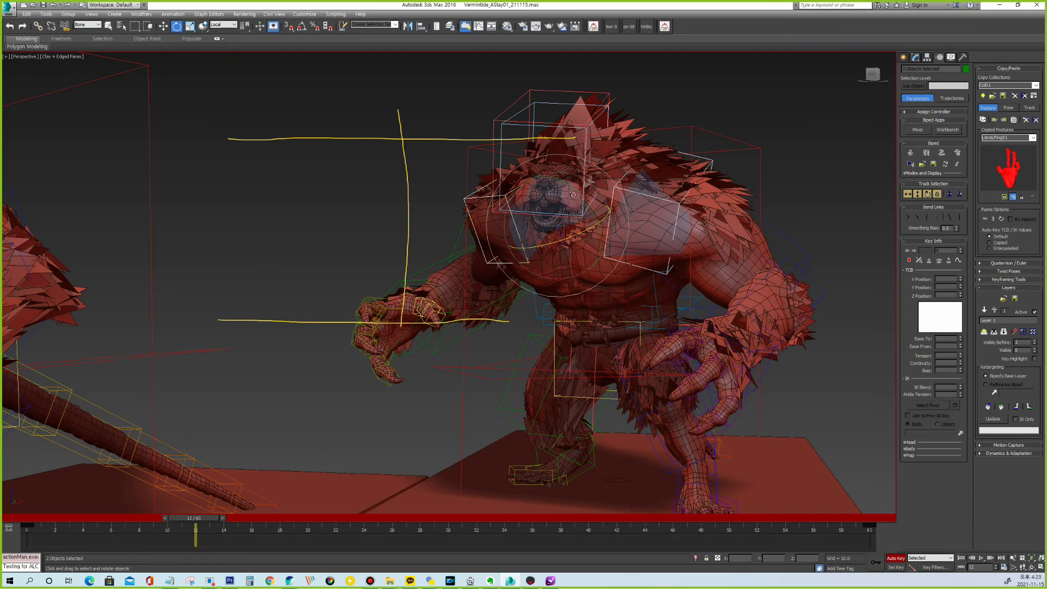
drag(576, 210, 577, 229)
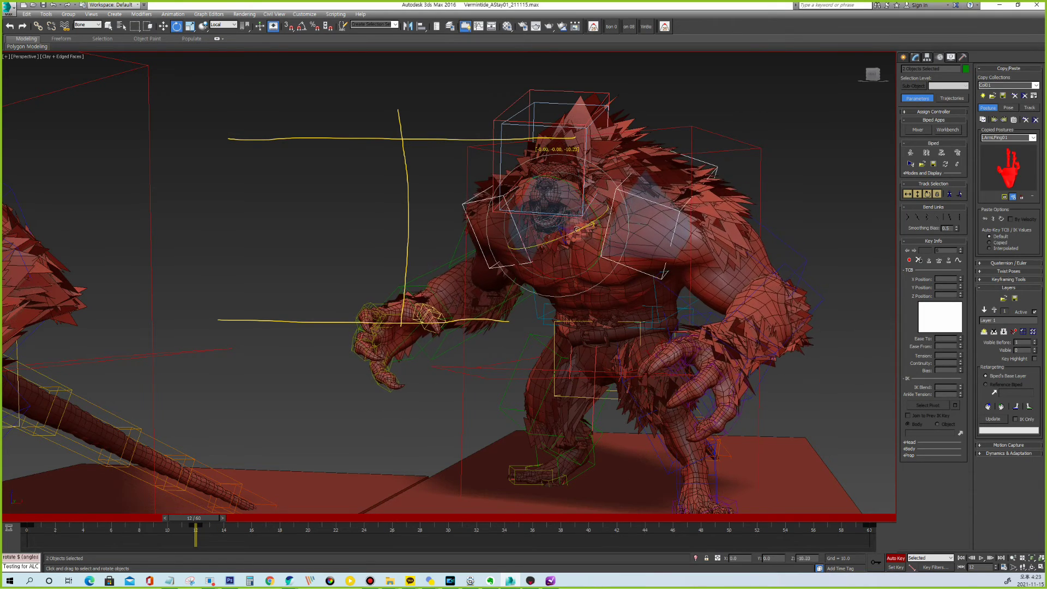
click(676, 228)
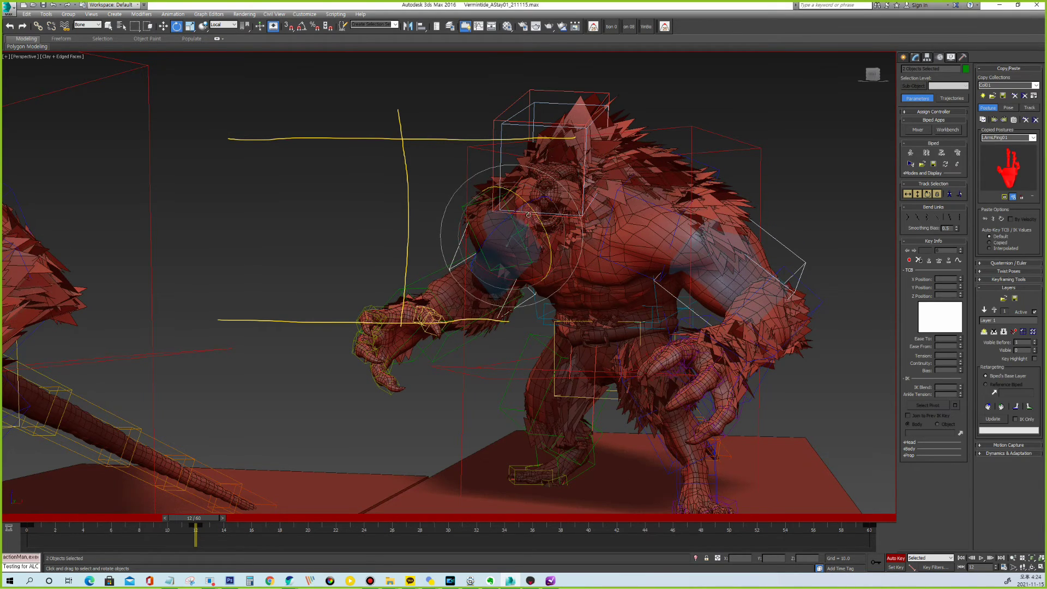
drag(536, 215, 539, 218)
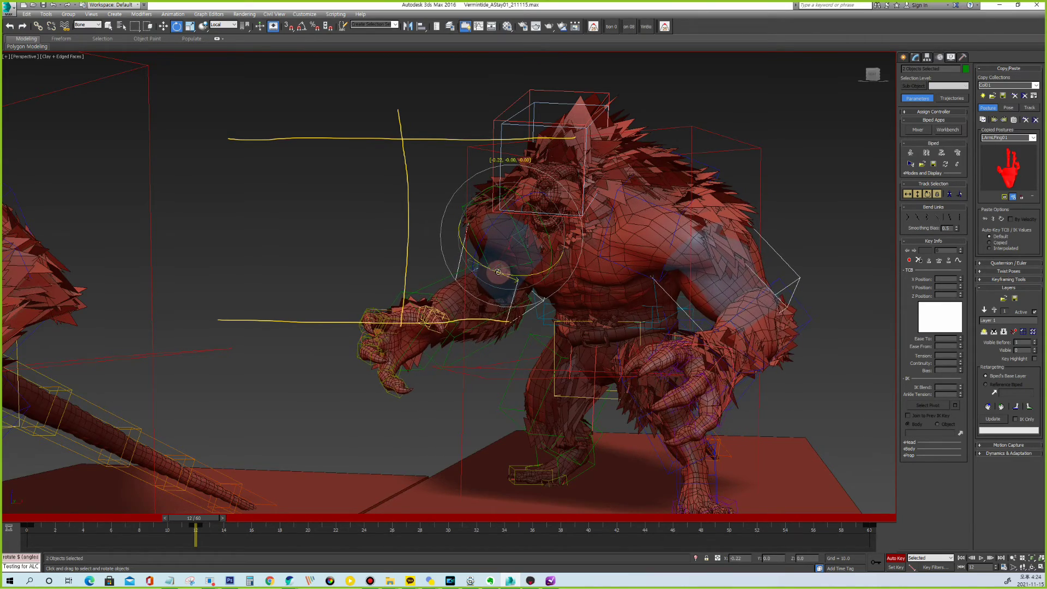
On Layer 1 at frame 42, rotate both clavicles, upper arms and forearms, and play back the result.
drag(23, 518, 608, 555)
click(509, 178)
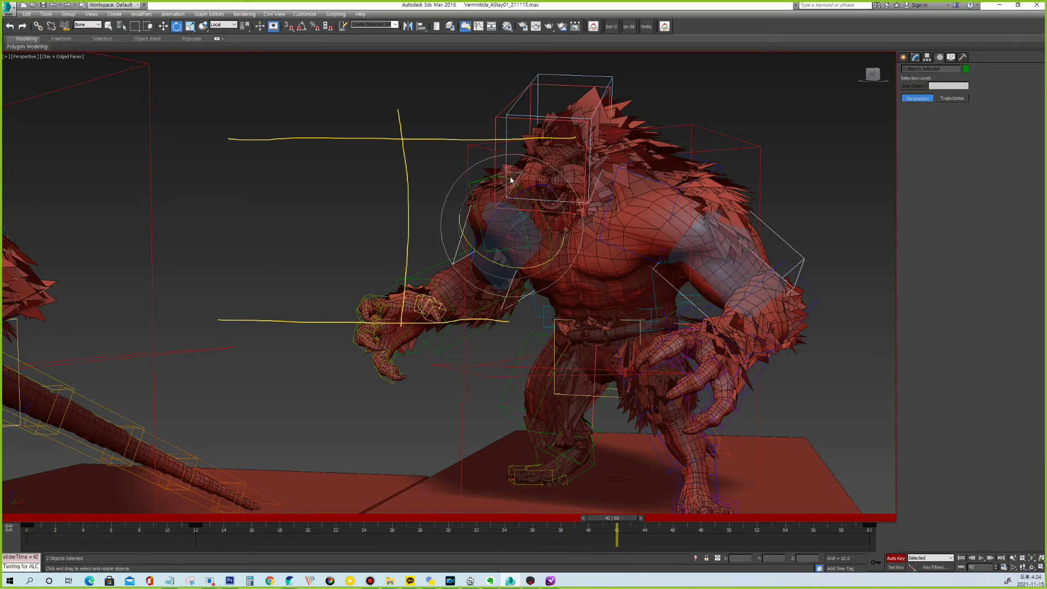
drag(573, 204, 582, 197)
click(527, 204)
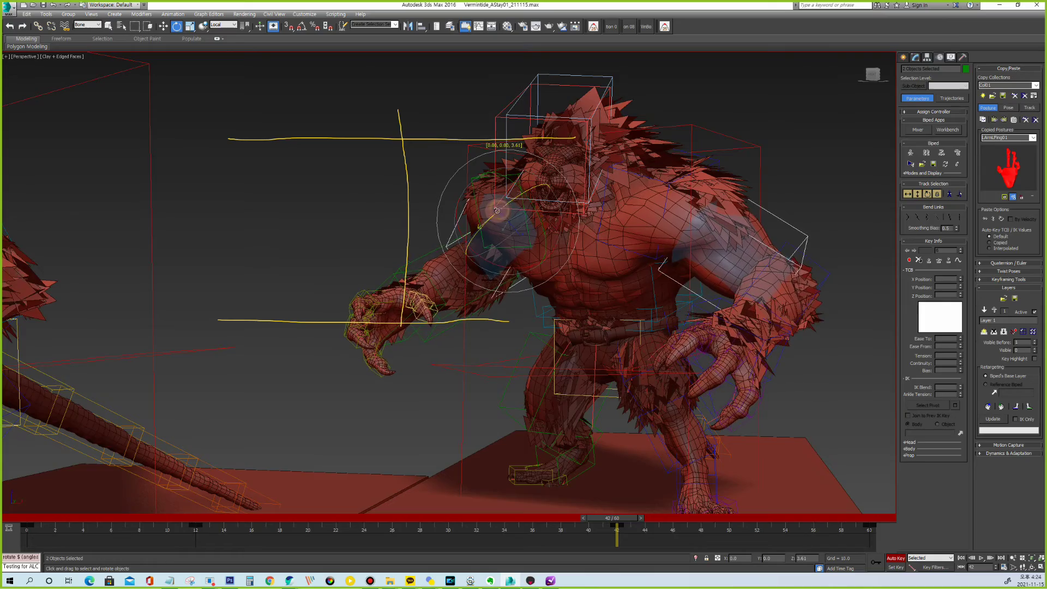
click(516, 271)
drag(492, 244, 485, 246)
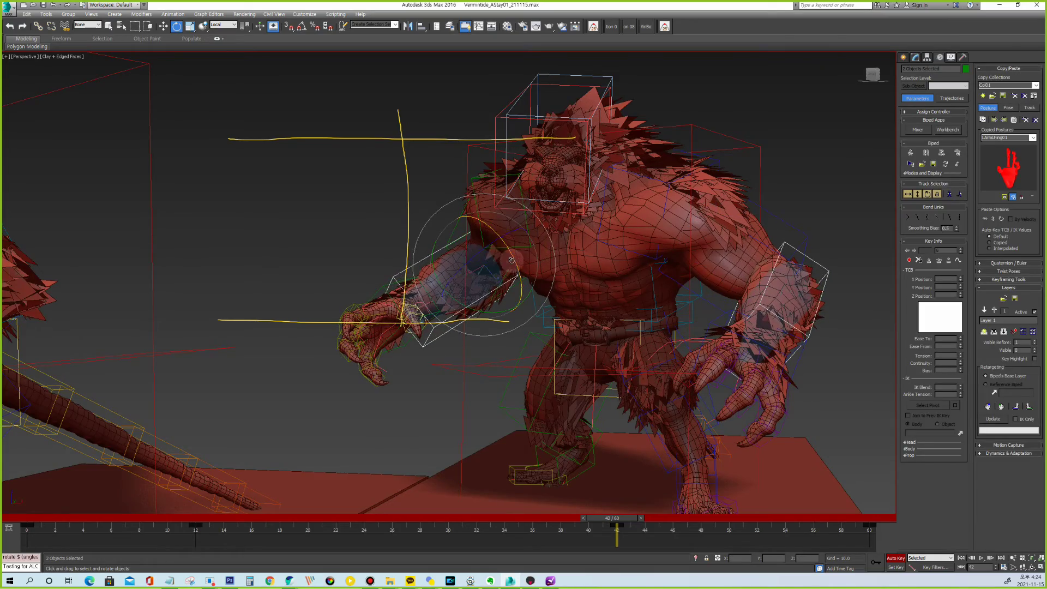
key(slash)
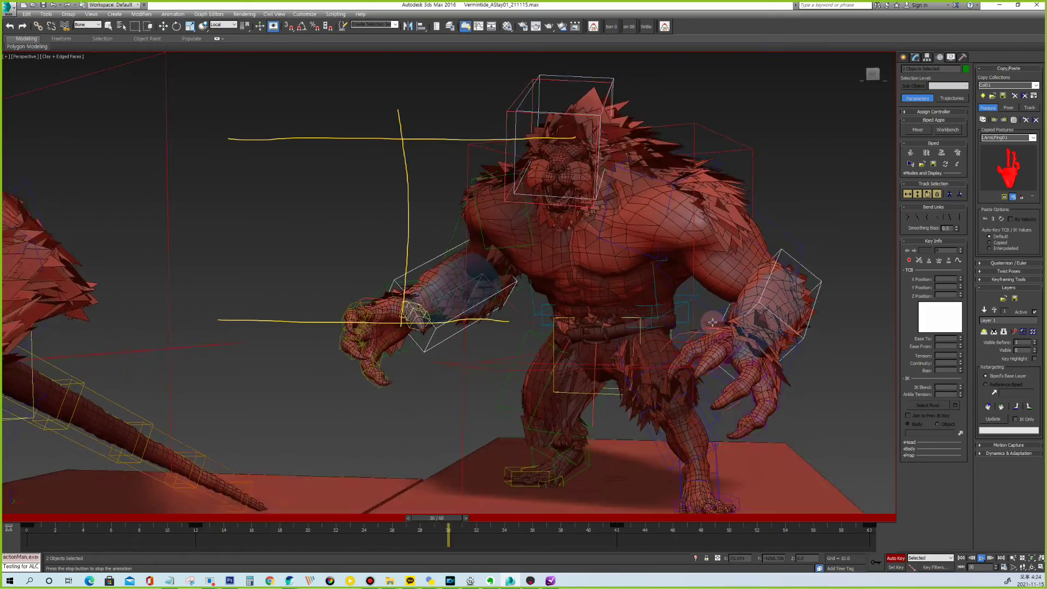
key(slash)
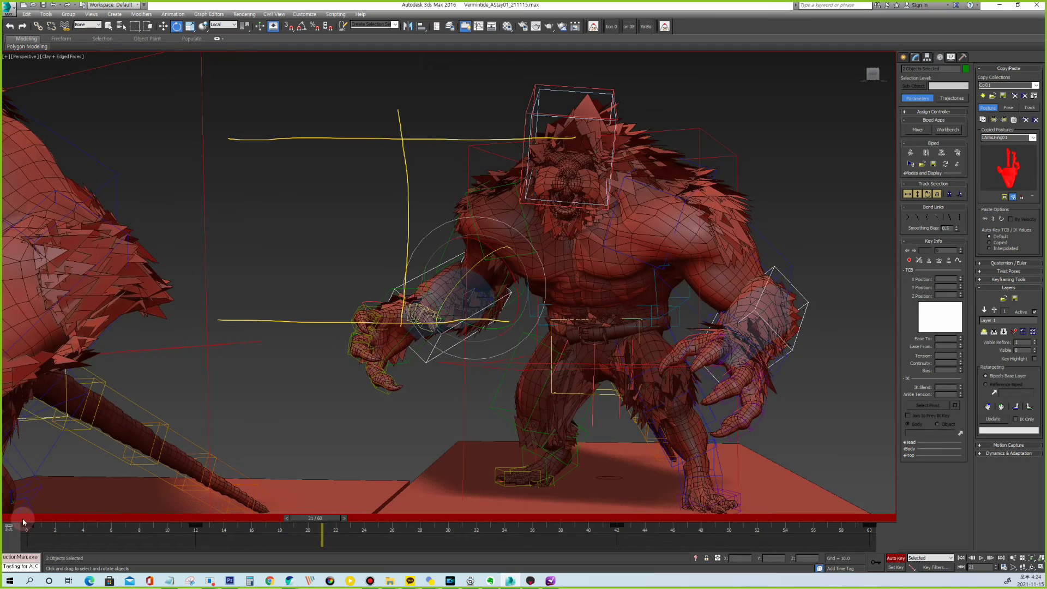
Return to frame 12 and readjust the rotation of both upper arms together.
drag(23, 522, 194, 531)
key(Page_Up)
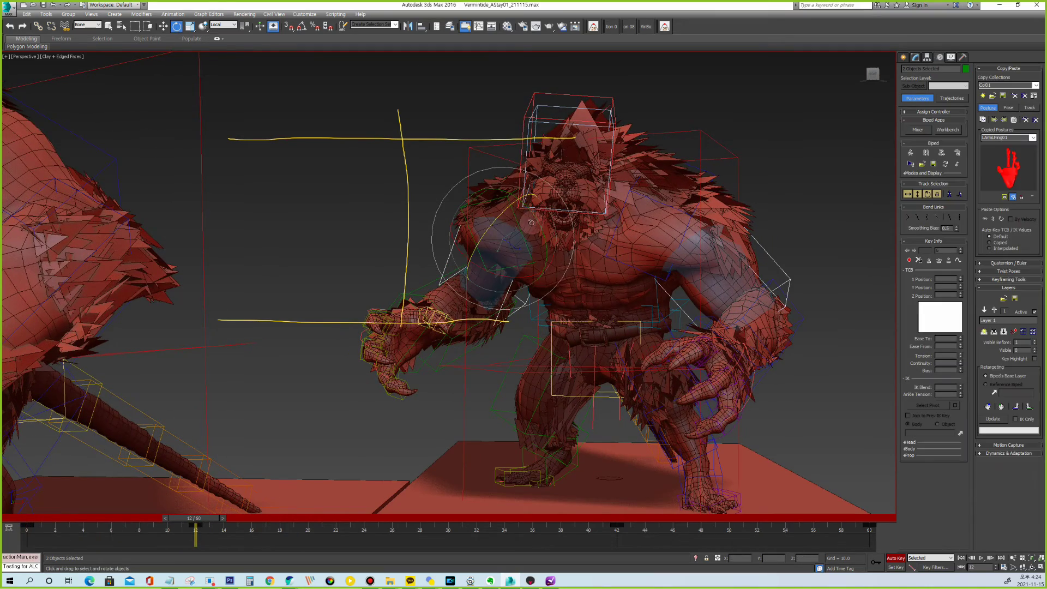
drag(535, 215, 517, 228)
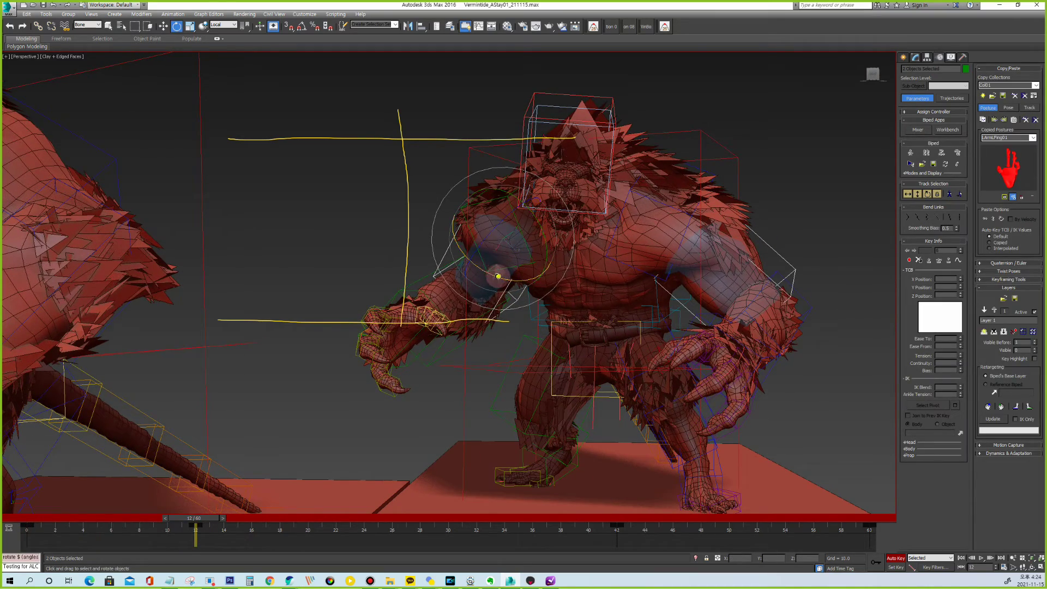
At frame 12, rotate the left upper arm and the right upper arm individually.
click(410, 180)
click(745, 242)
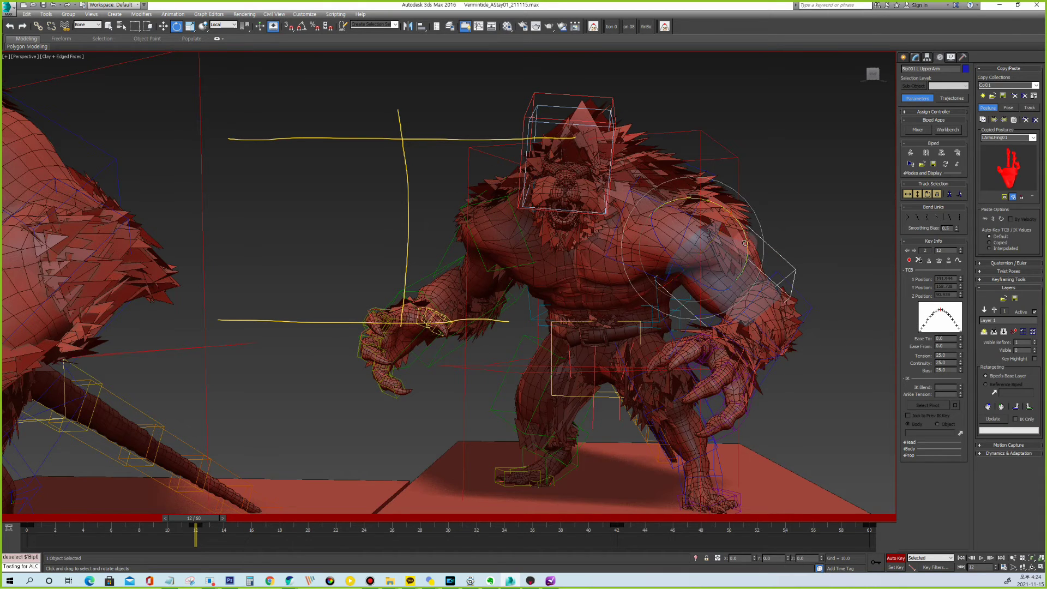
drag(732, 246, 733, 249)
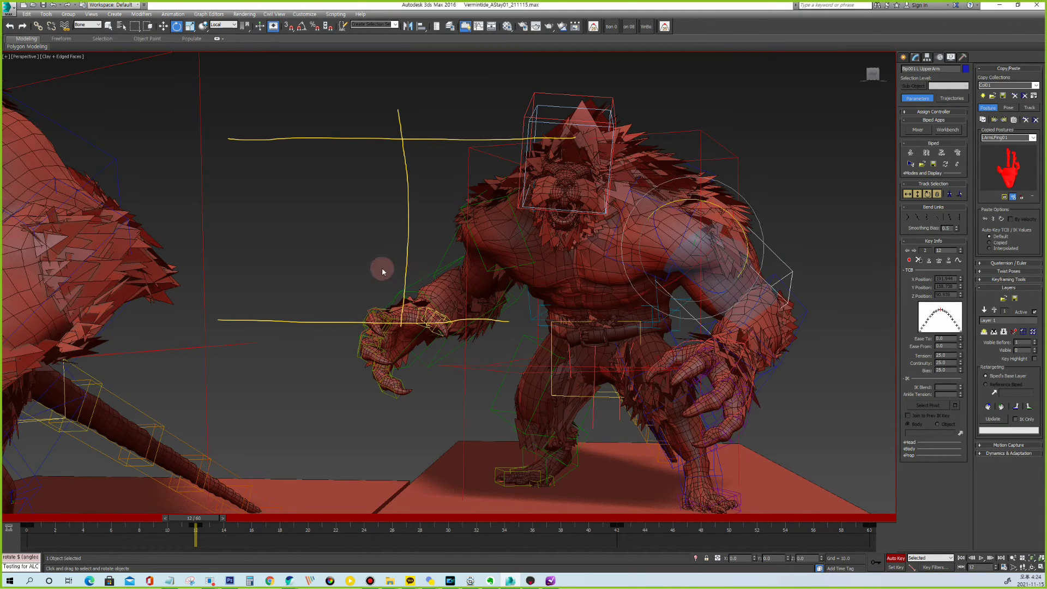
click(452, 248)
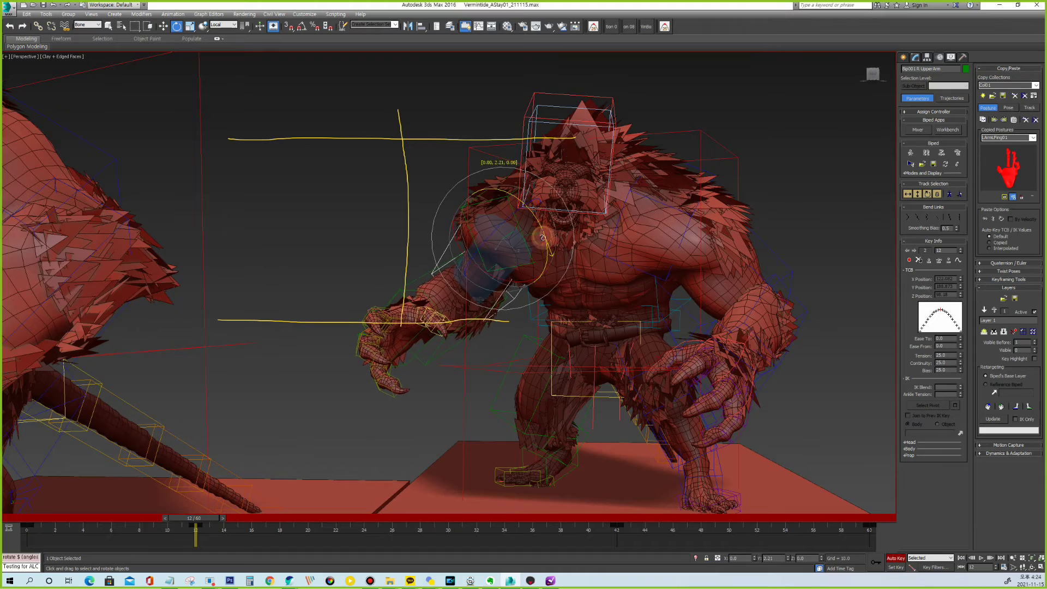
drag(485, 271, 528, 228)
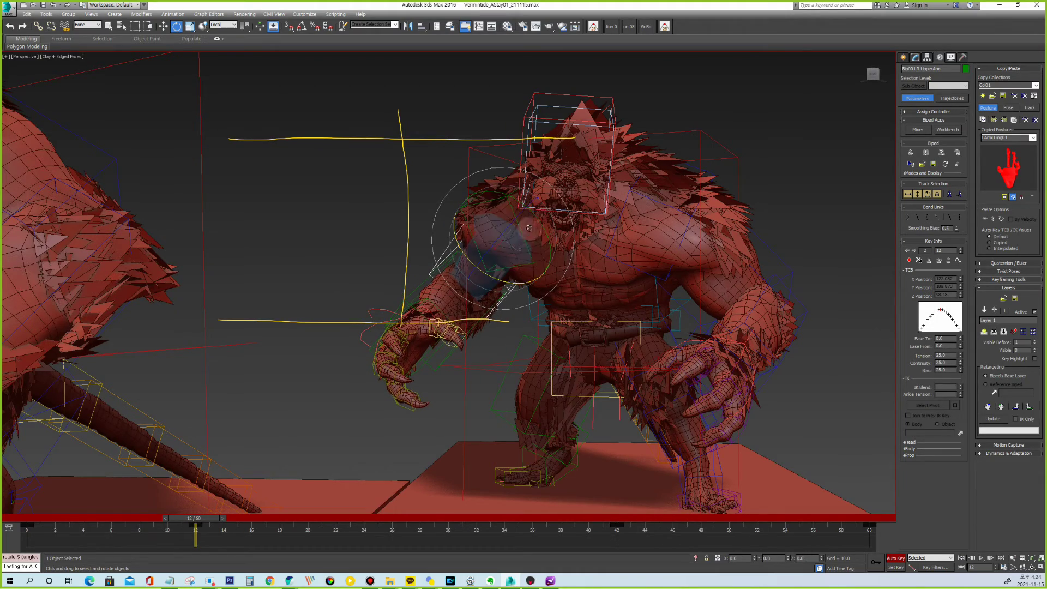
Play back the loop and examine the arm motion from several angles and distances with the biped bones hidden.
key(slash)
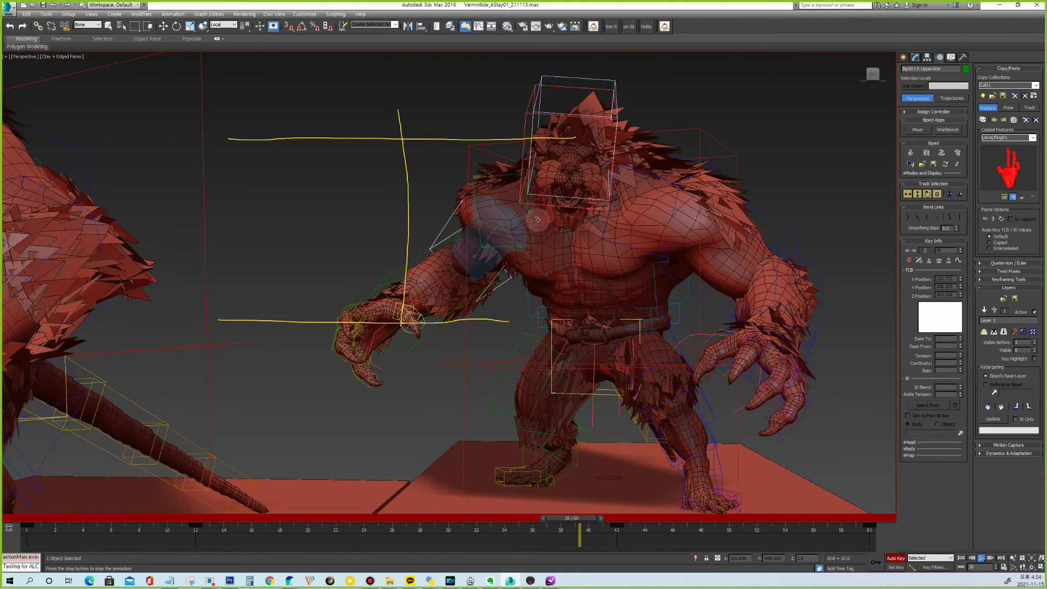
scroll(737, 285, down, 5)
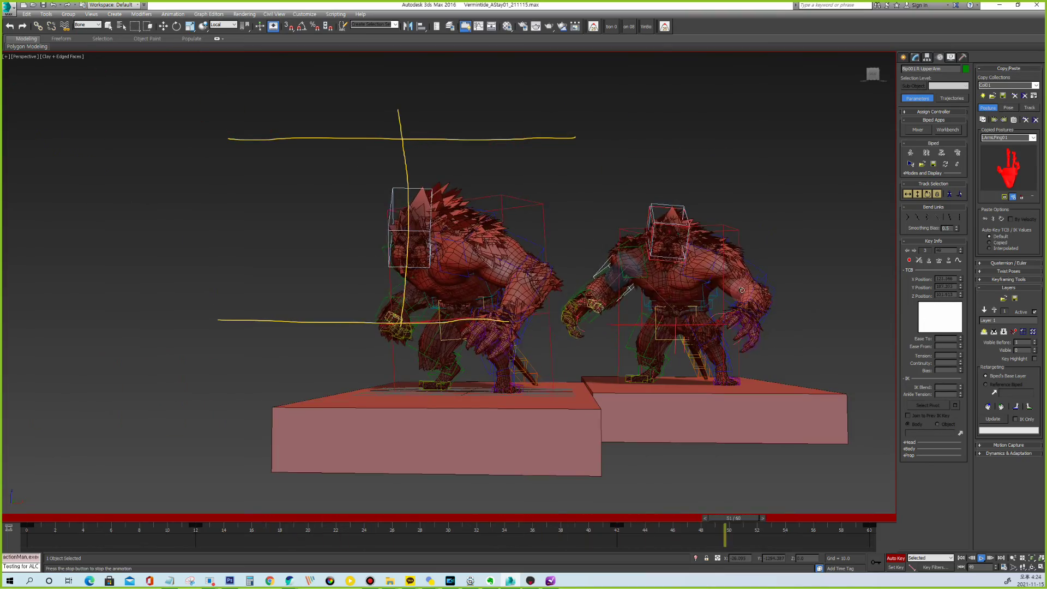
middle_drag(737, 286, 700, 298)
scroll(700, 298, up, 3)
scroll(692, 297, up, 3)
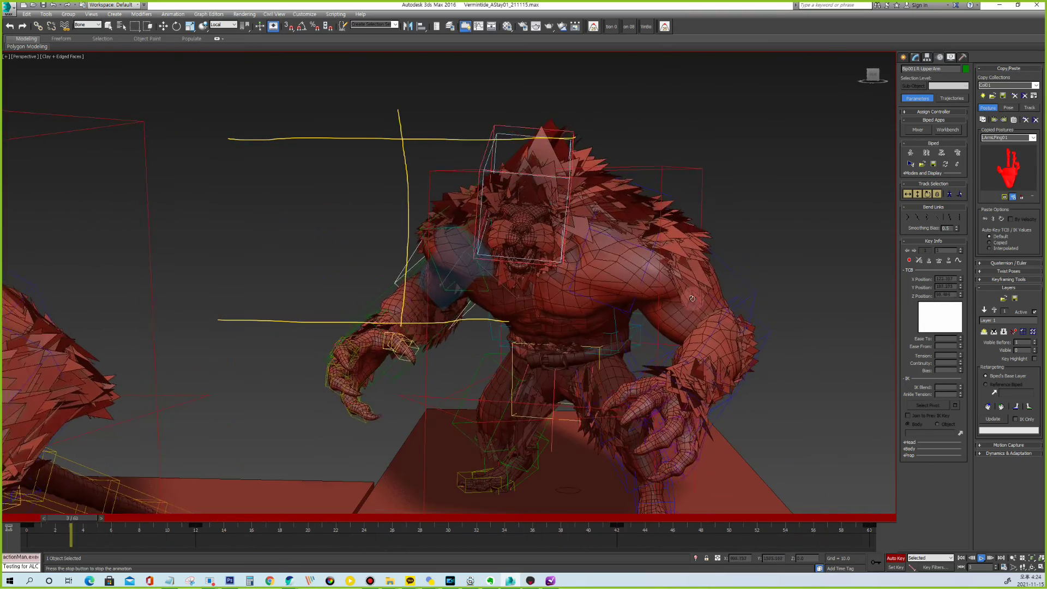
alt+middle_drag(690, 296, 682, 288)
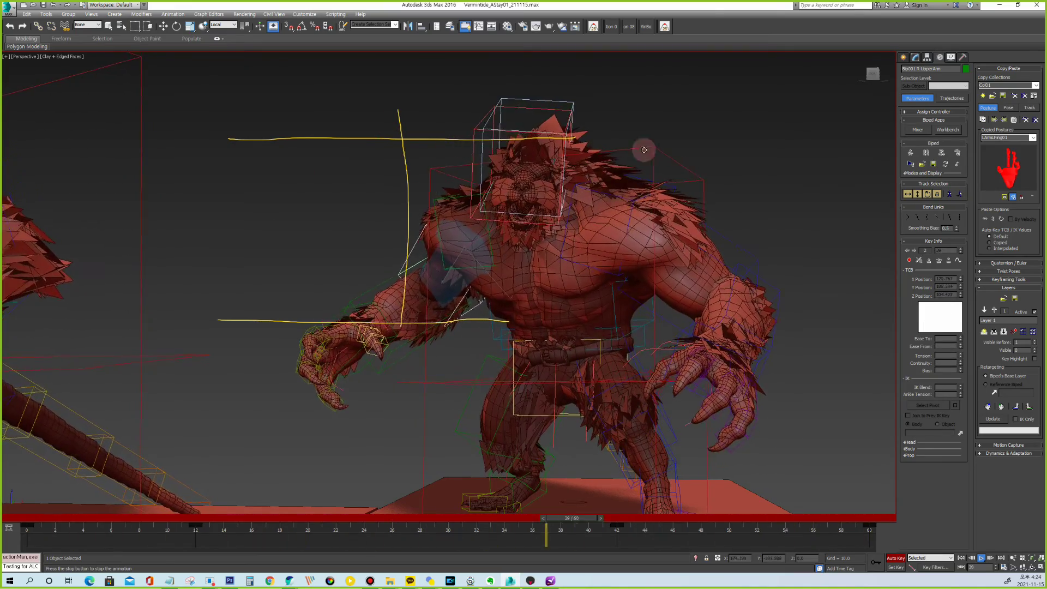
alt+middle_drag(571, 201, 444, 246)
mouse_move(674, 247)
alt+middle_down()
mouse_move(595, 251)
mouse_move(667, 250)
alt+middle_up()
key(shift+b)
scroll(601, 250, down, 3)
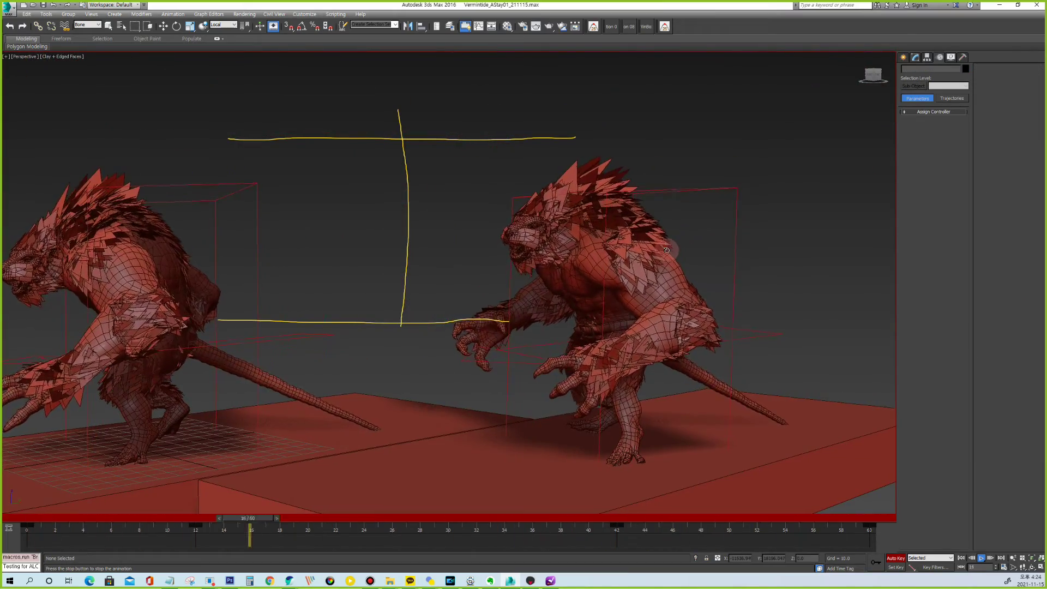
alt+middle_drag(667, 251, 615, 285)
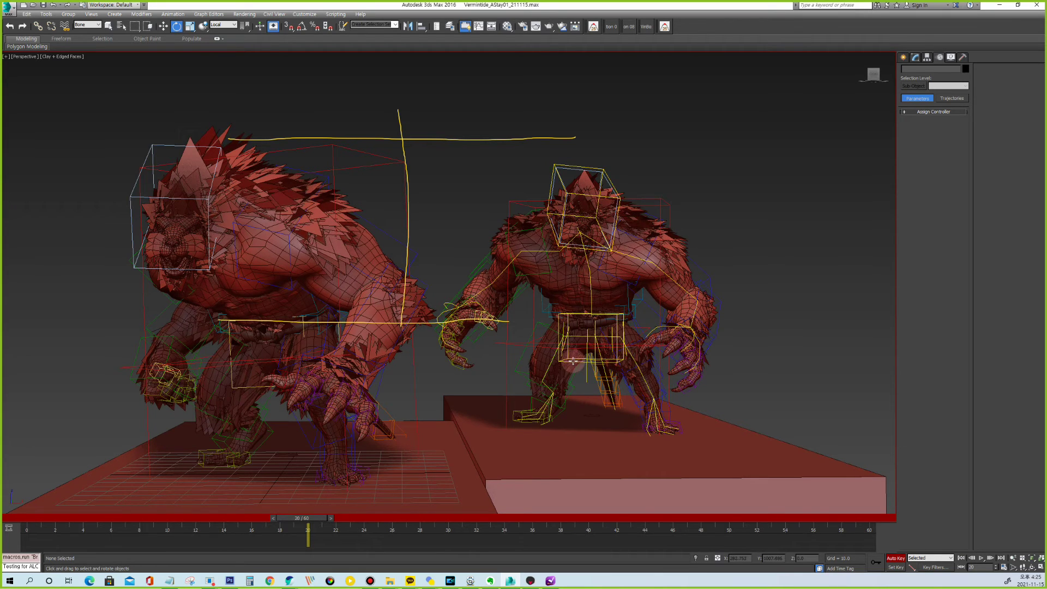
On the Original layer at frame 30, move the right-hand biped's center of mass and play back the loop.
click(571, 361)
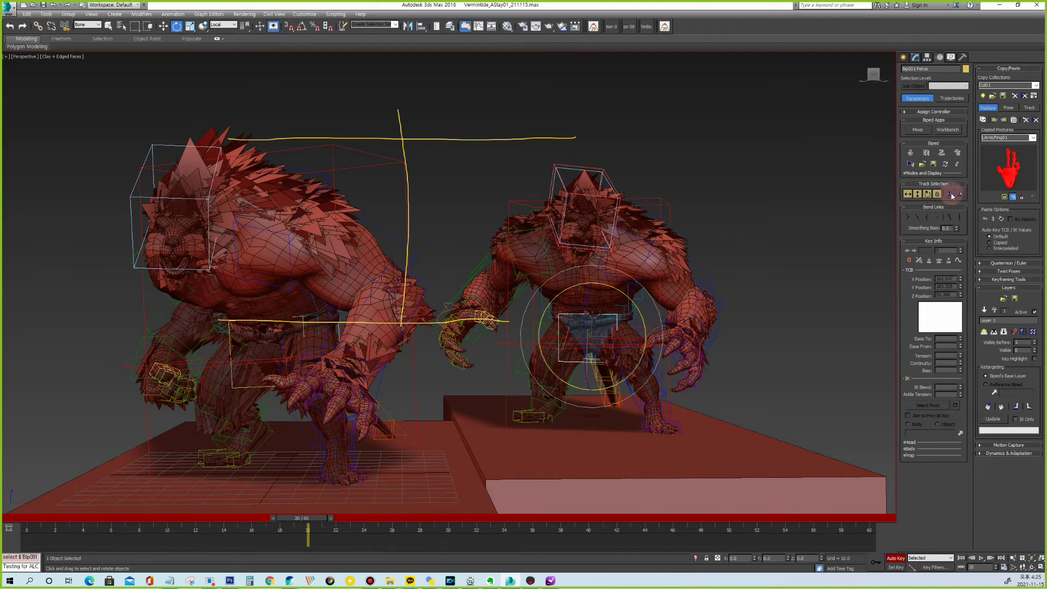
drag(90, 521, 455, 520)
click(918, 194)
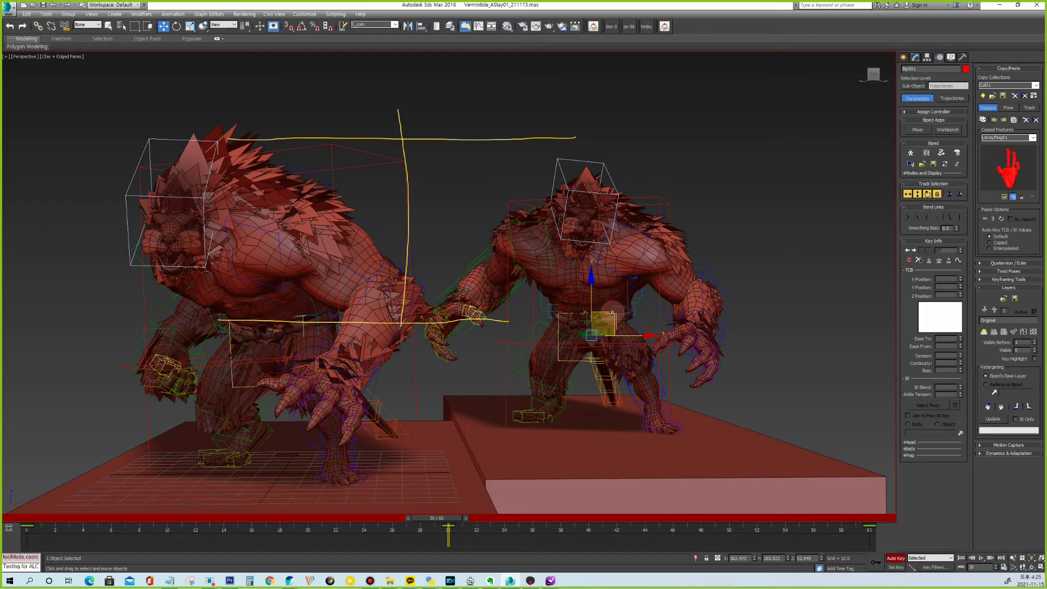
key(slash)
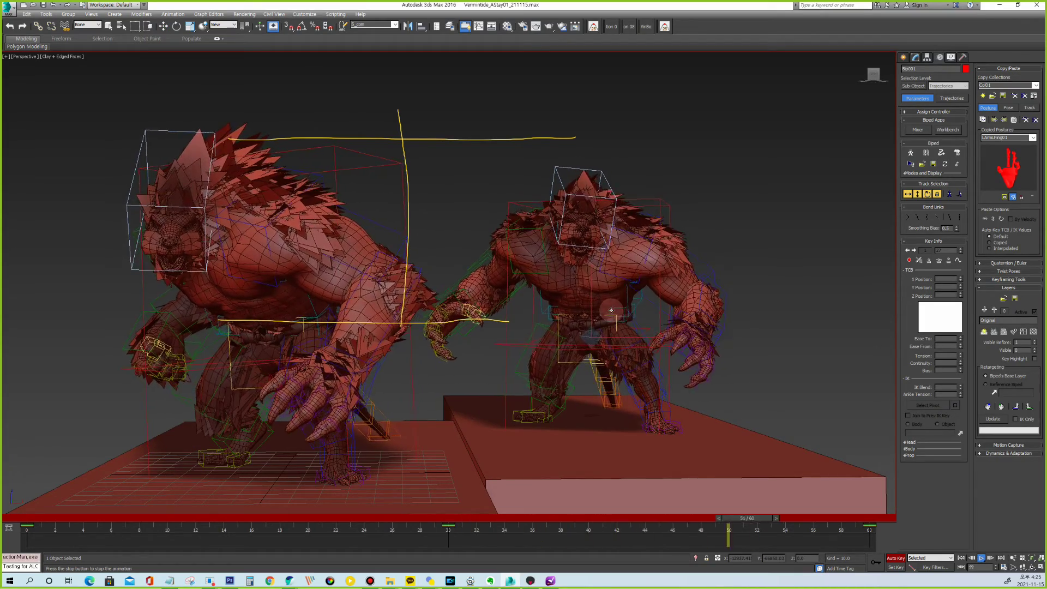
key(slash)
At frame 30 on the Original layer, rotate the biped's center of mass and select Spine1.
key(w)
drag(448, 517, 452, 520)
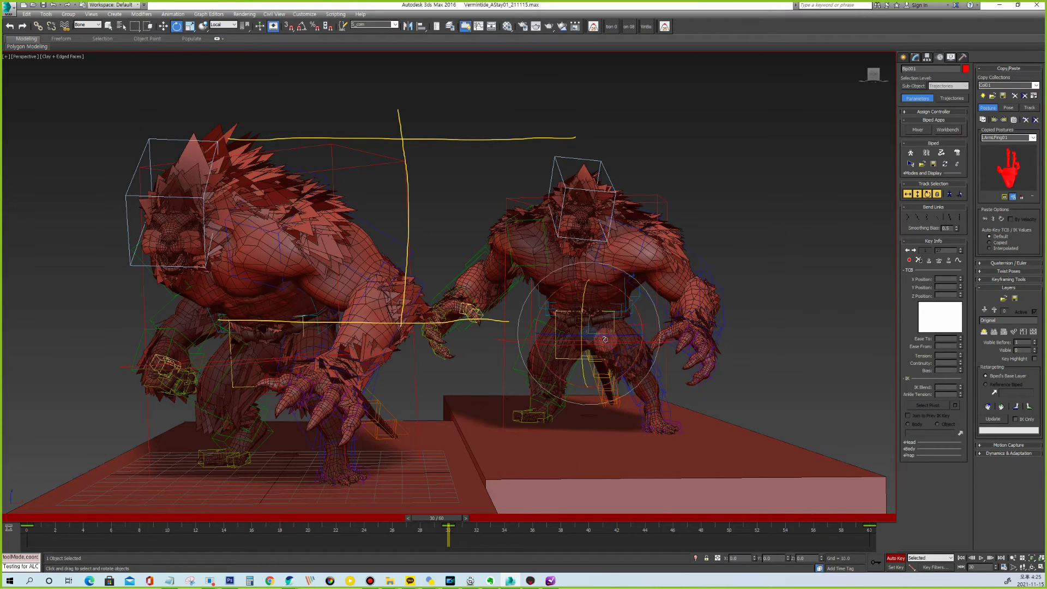
drag(603, 335, 600, 336)
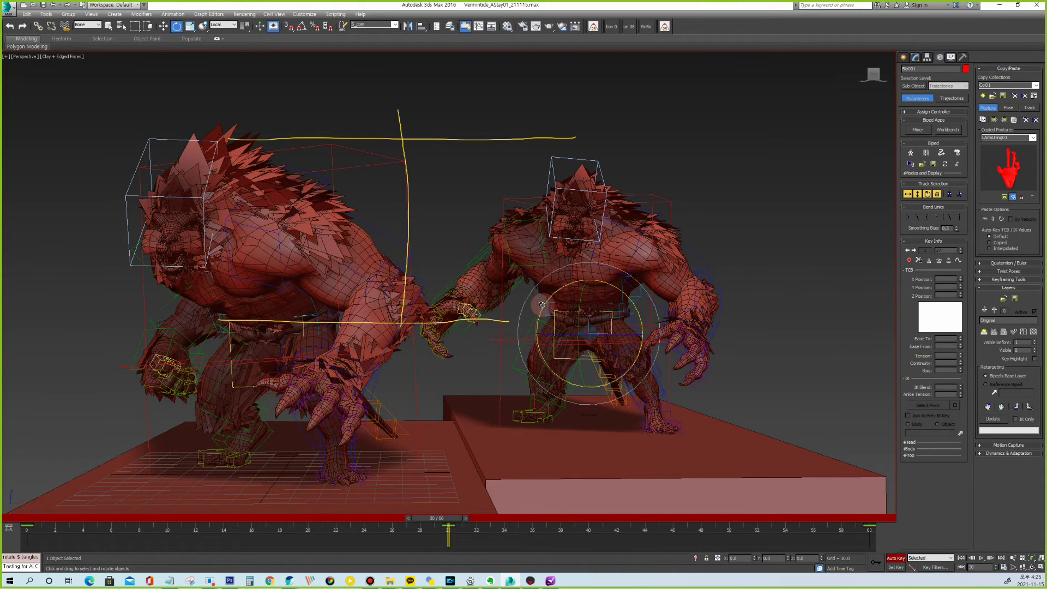
click(594, 317)
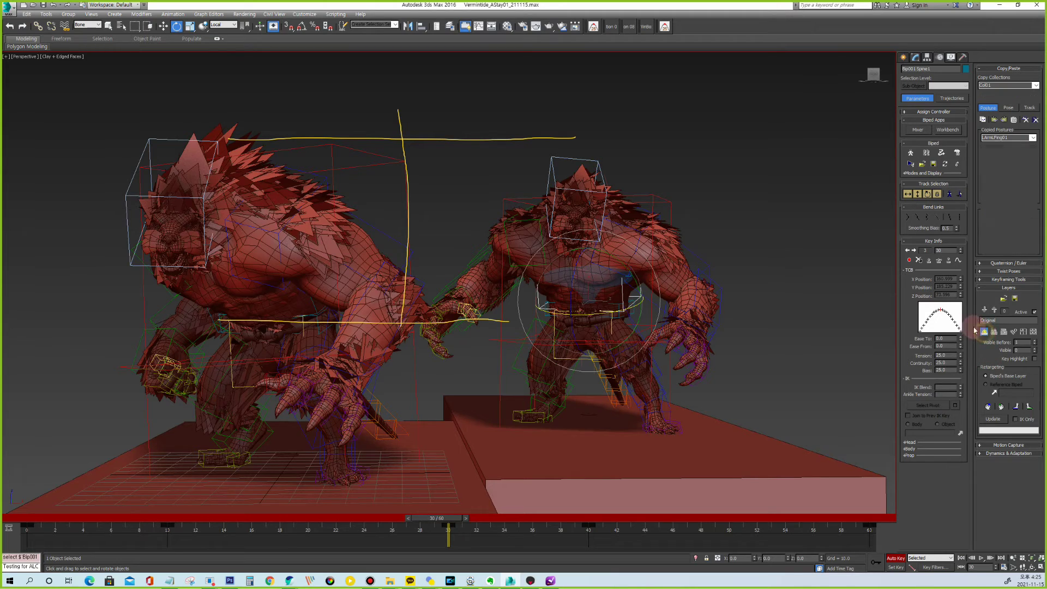
On Layer 1 at frame 34, rotate the right-hand biped's Spine1 and Spine bones and play back the loop.
click(18, 519)
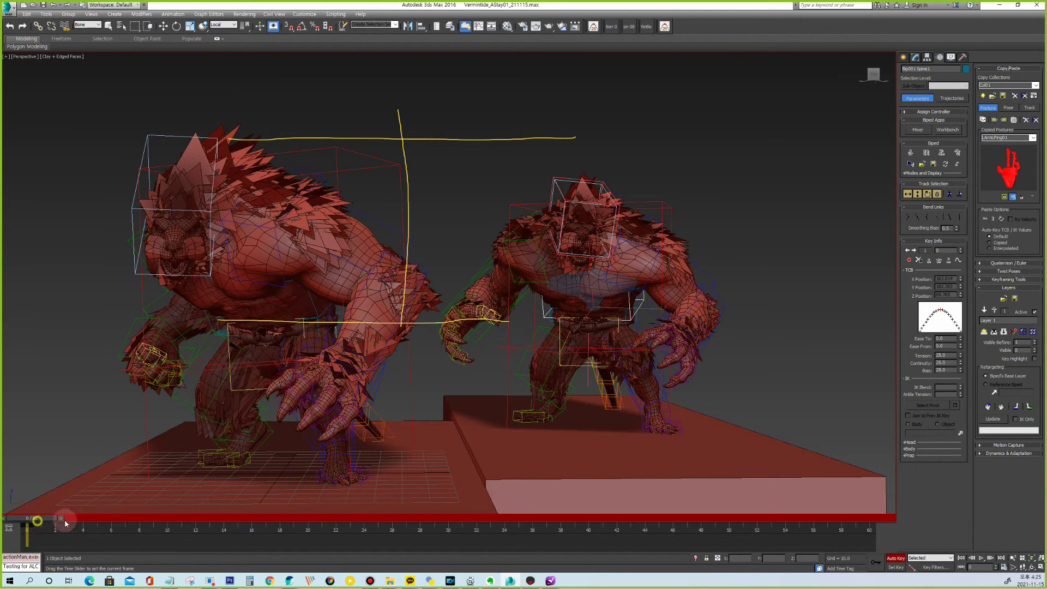
drag(33, 522, 529, 511)
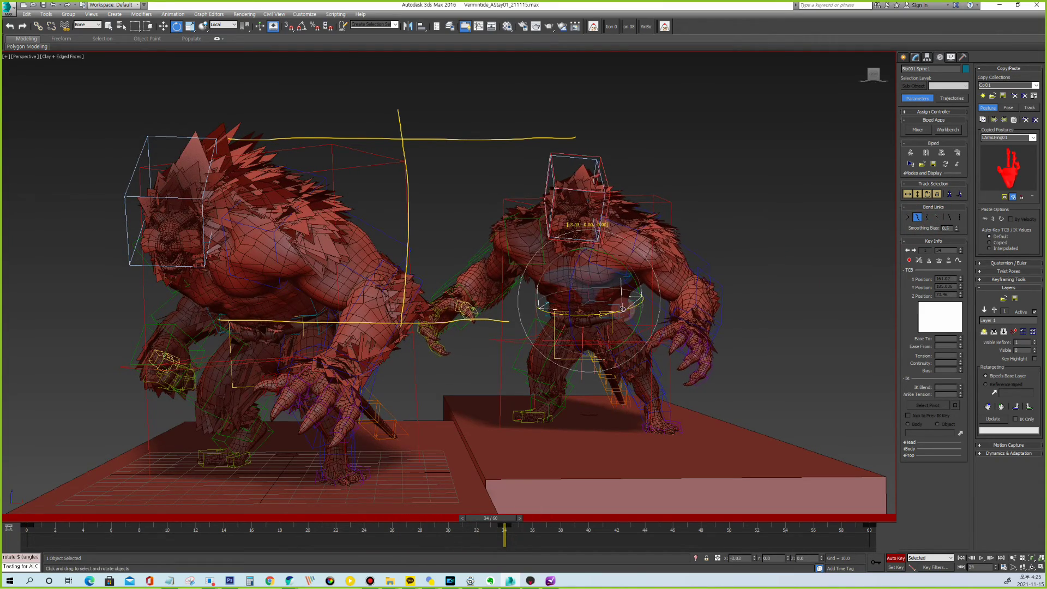
drag(622, 310, 621, 310)
key(slash)
key(slash)
click(507, 522)
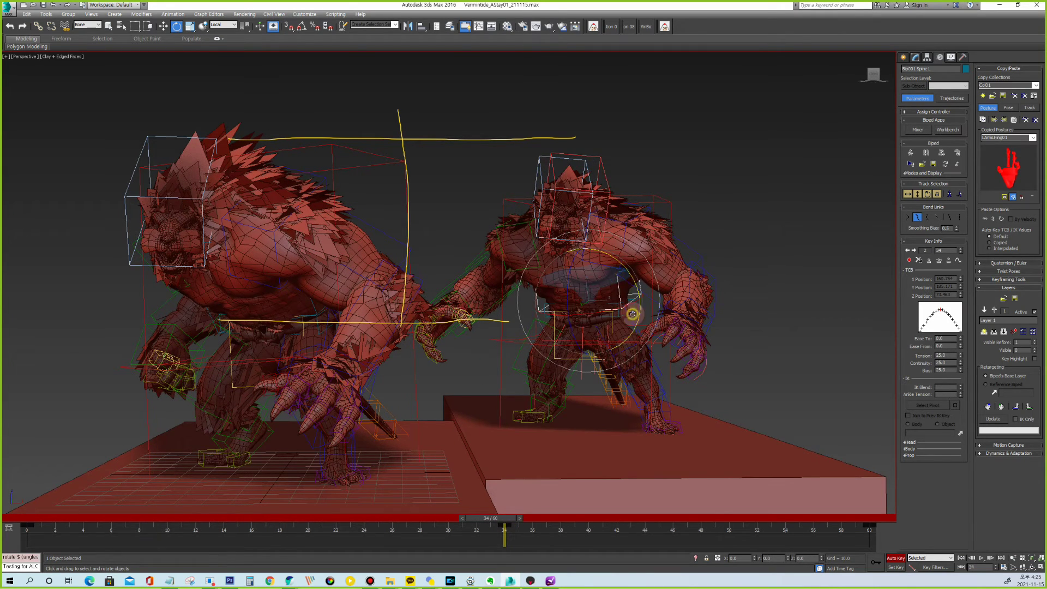
click(633, 312)
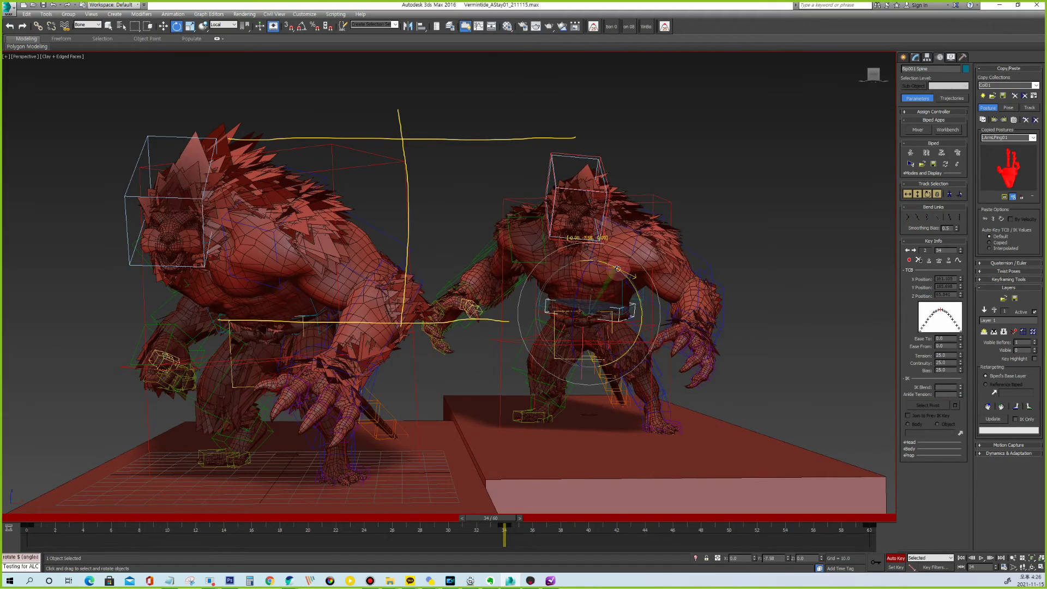
key(slash)
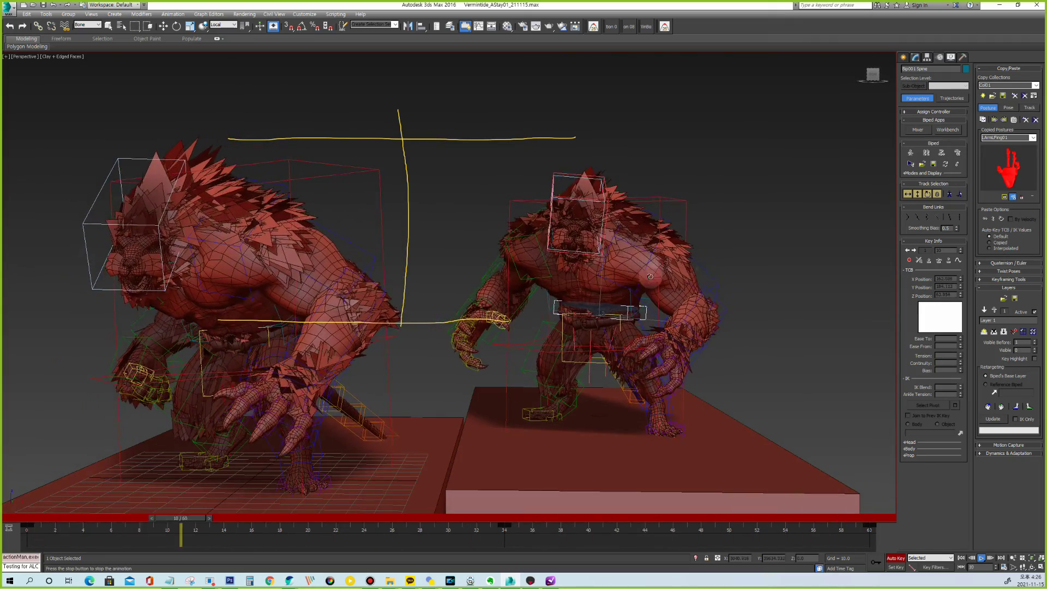
Select both forearms of the right-hand biped and play back the loop.
key(e)
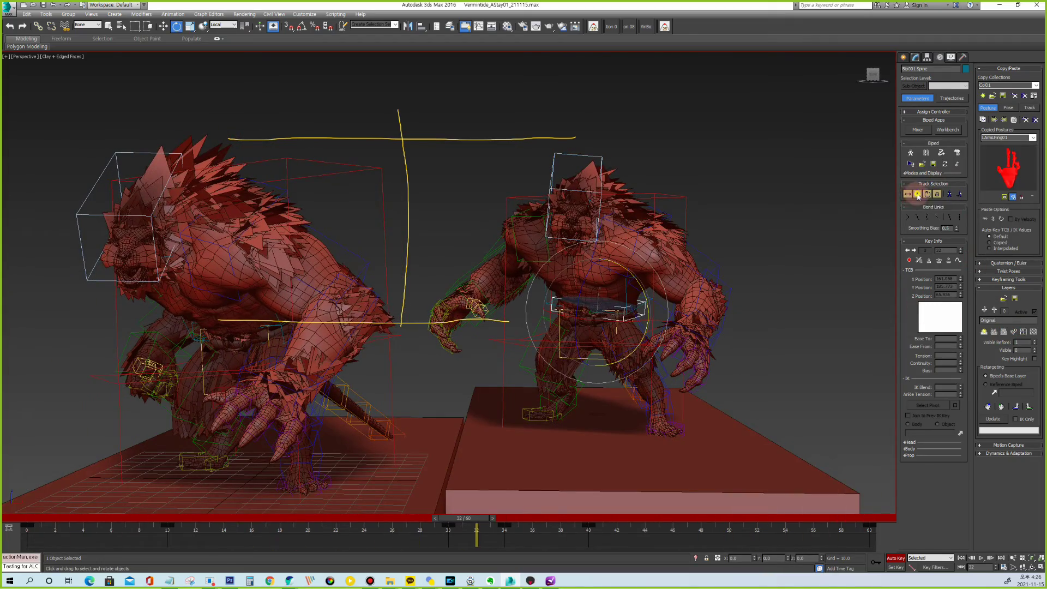
click(918, 194)
click(728, 286)
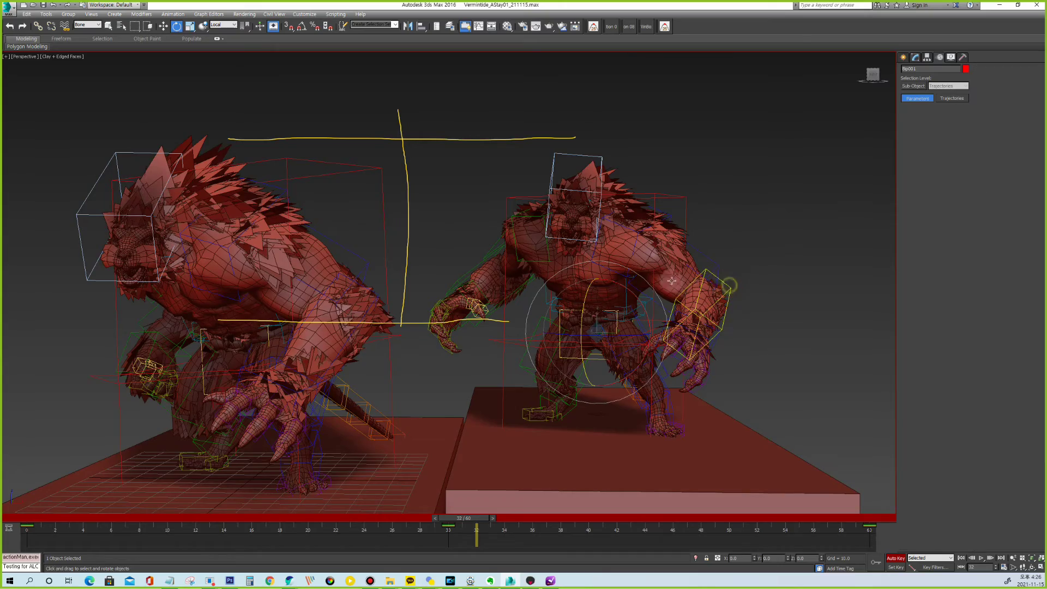
ctrl+click(462, 280)
key(/)
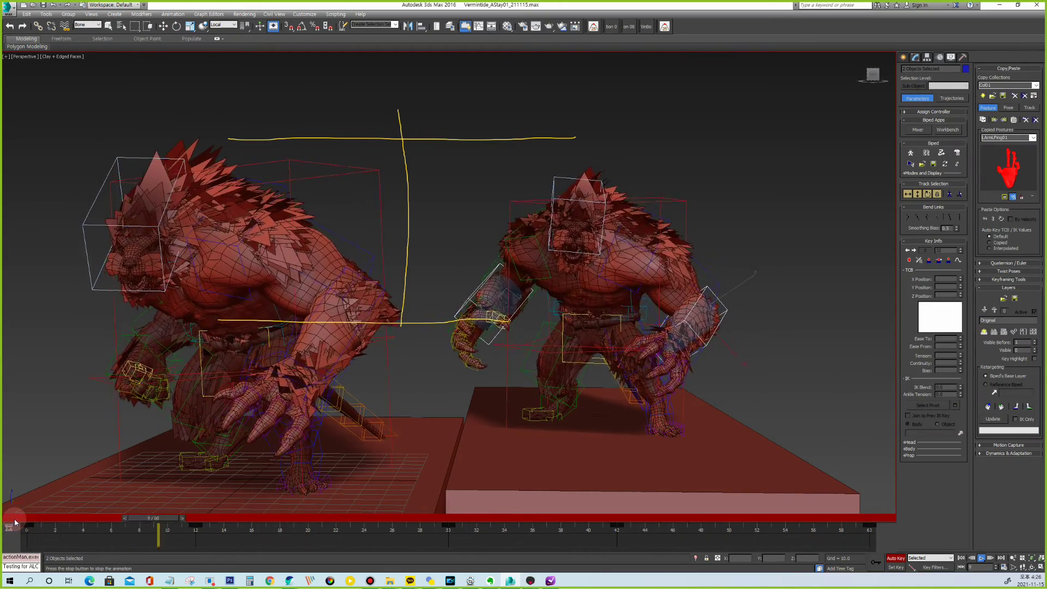
key(/)
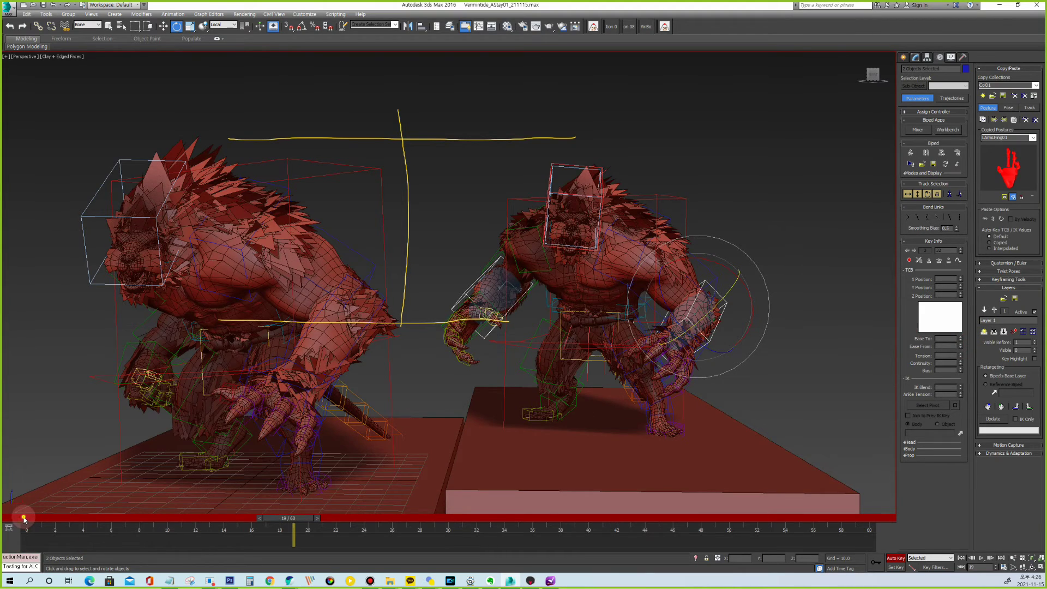
On Layer 1 at frame 11, rotate both hands and then the finger links of both hands.
click(24, 518)
drag(31, 521, 185, 538)
key(Page_Down)
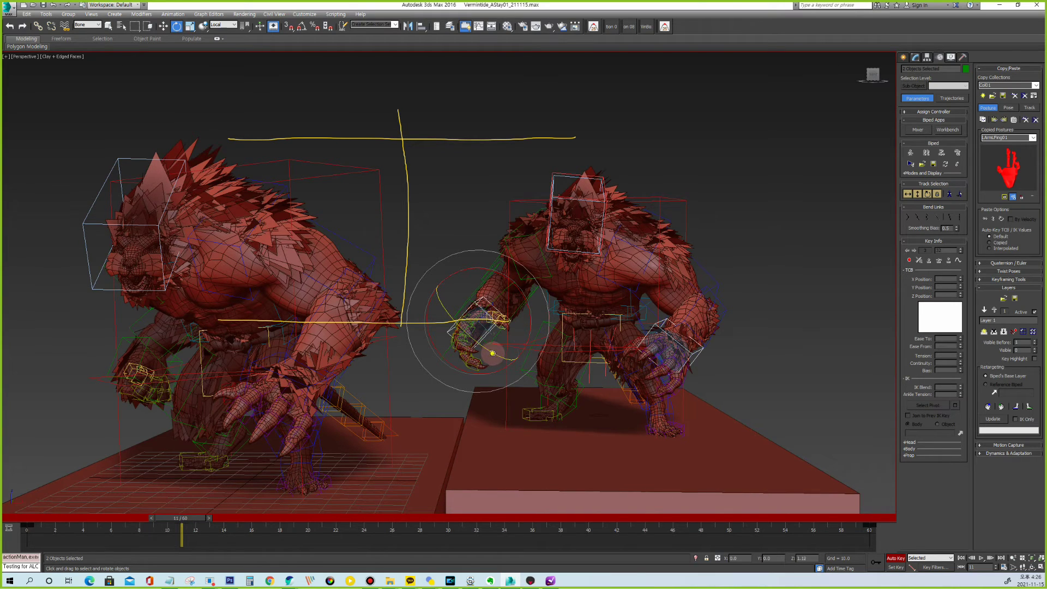
key(Page_Down)
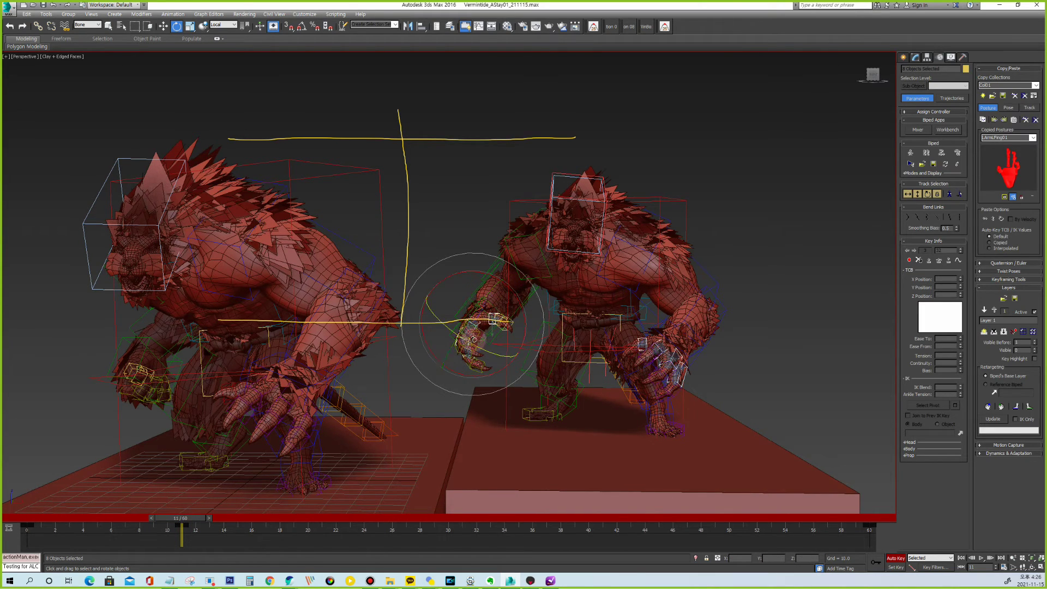
drag(482, 345, 485, 357)
key(Page_Down)
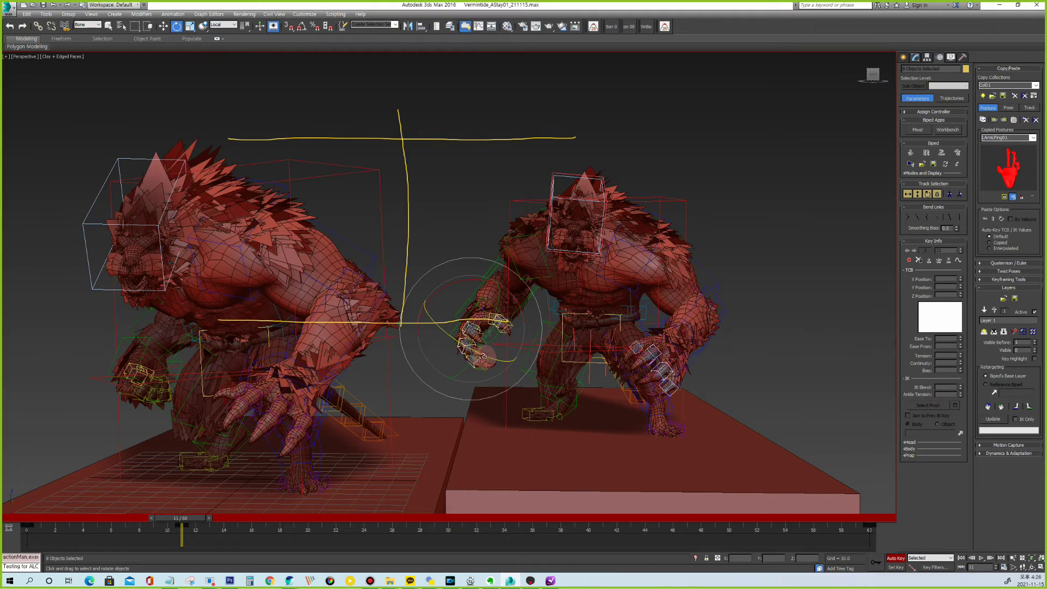
At frames 21 and 43 on Layer 1, rotate the finger links of both hands.
drag(37, 517, 320, 534)
key(e)
drag(455, 346, 452, 356)
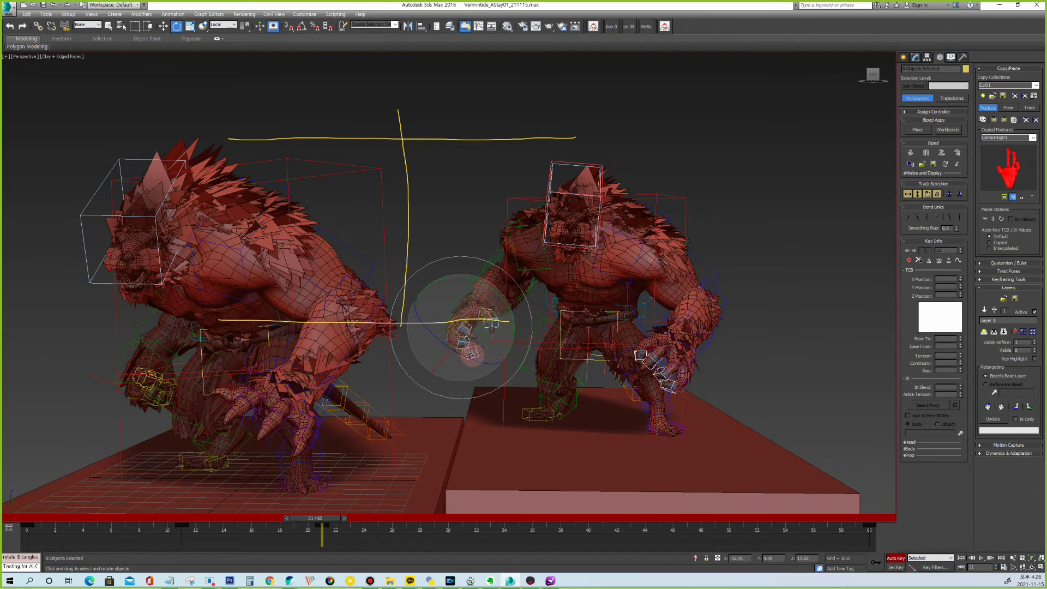
drag(50, 523, 625, 540)
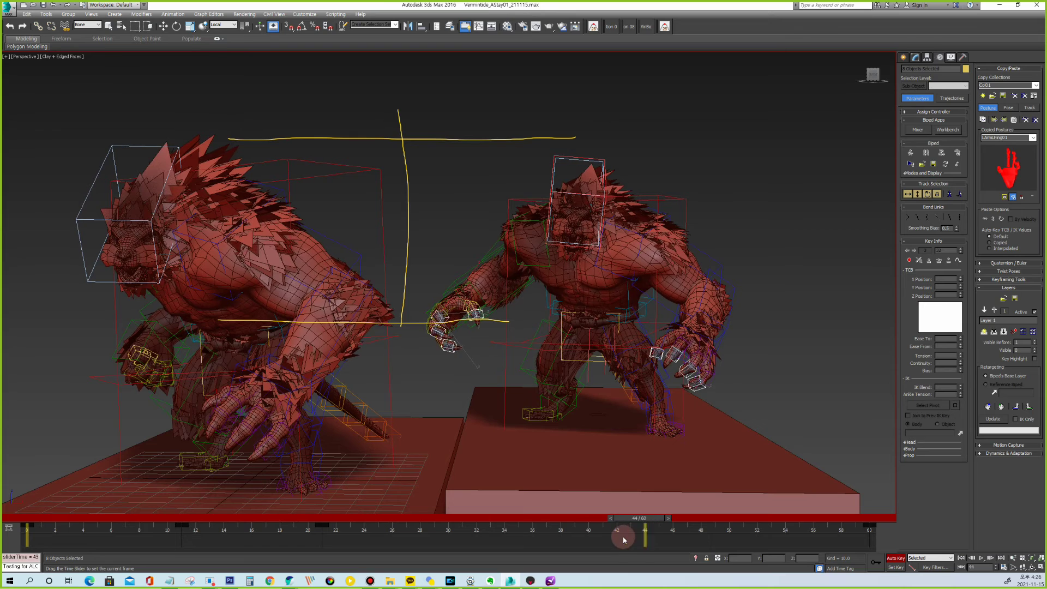
key(Page_Up)
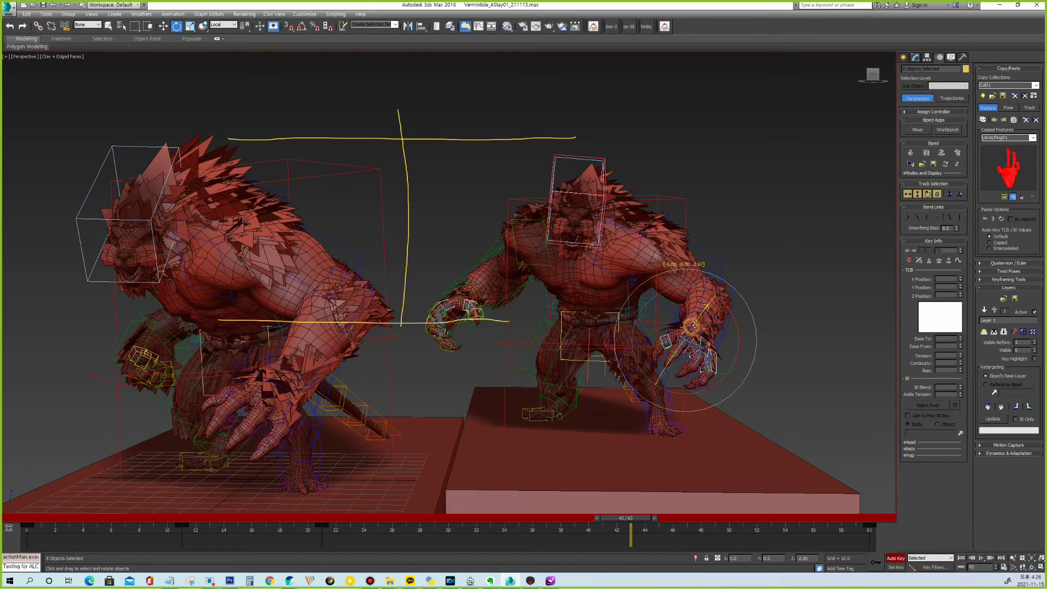
key(ctrl+z)
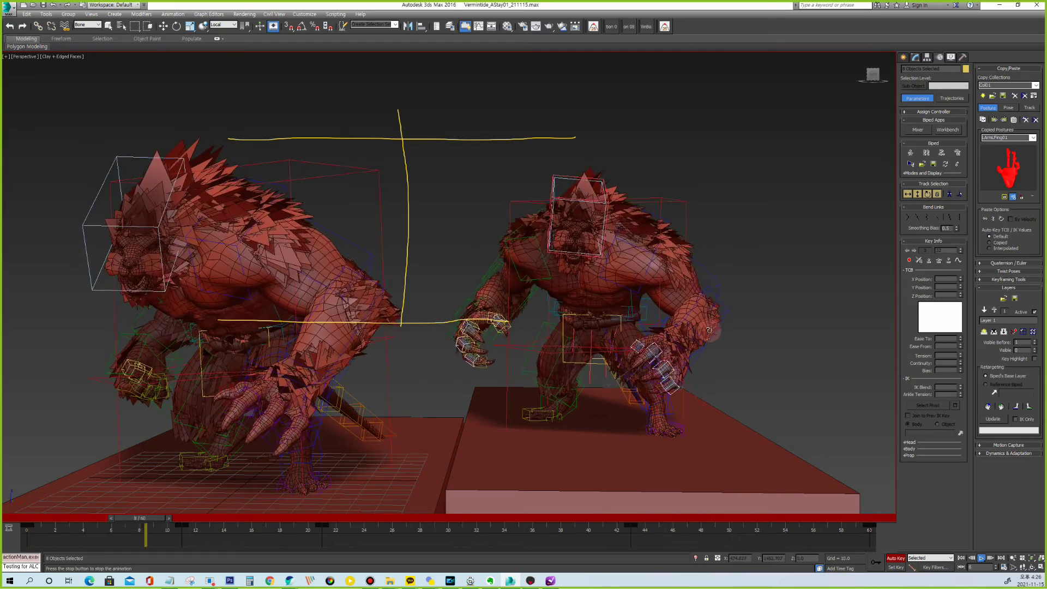
Play back the loop with the biped bones hidden to examine the hand and finger motion, and show the bones again.
key(shift+b)
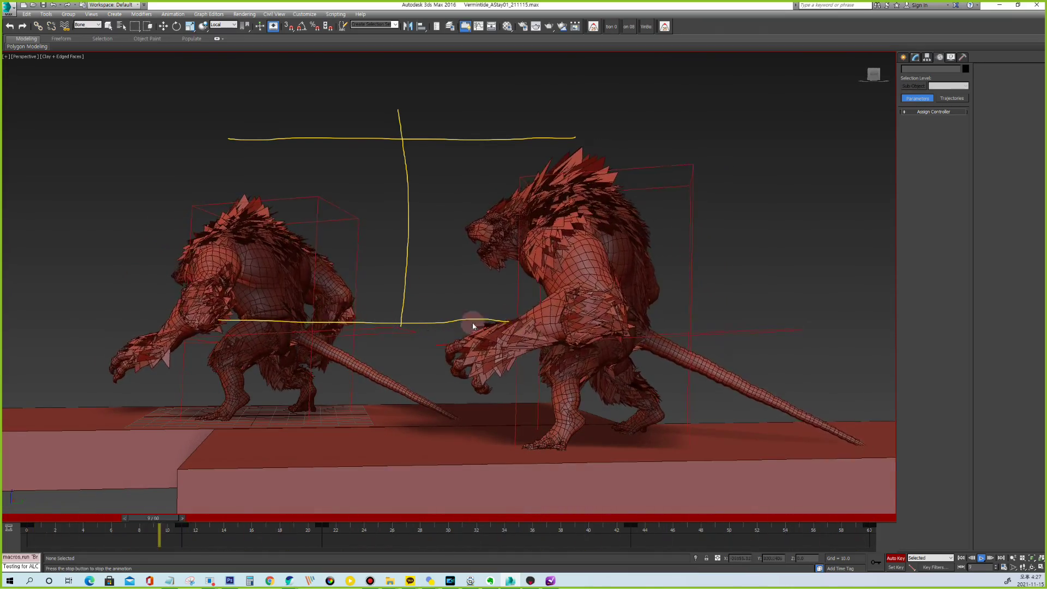
key(e)
key(shift+b)
On Layer 2 at frame 39, move the left forearm and play back the loop from both sides.
click(515, 356)
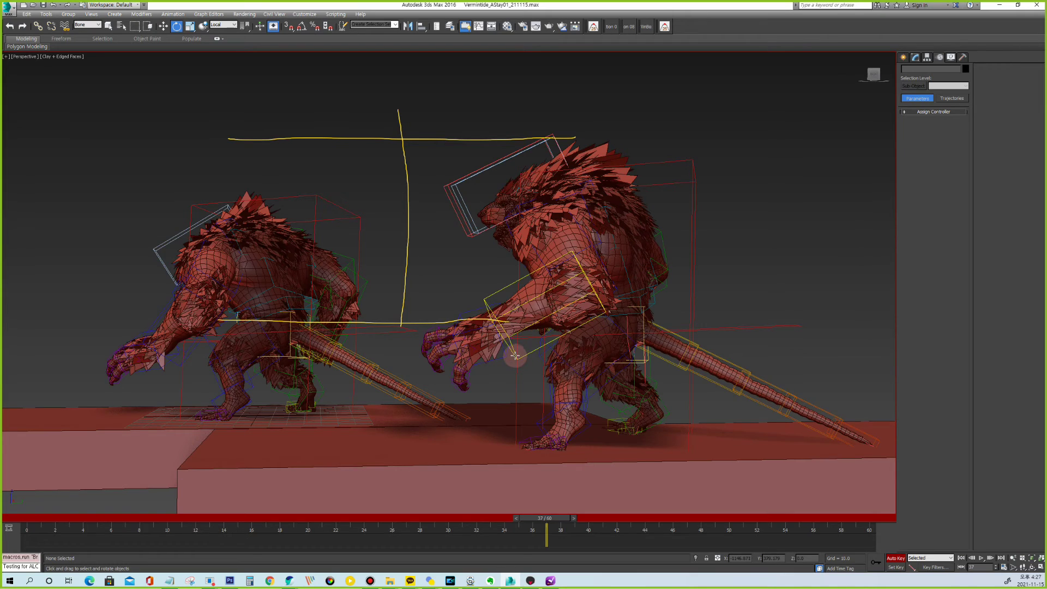
click(515, 356)
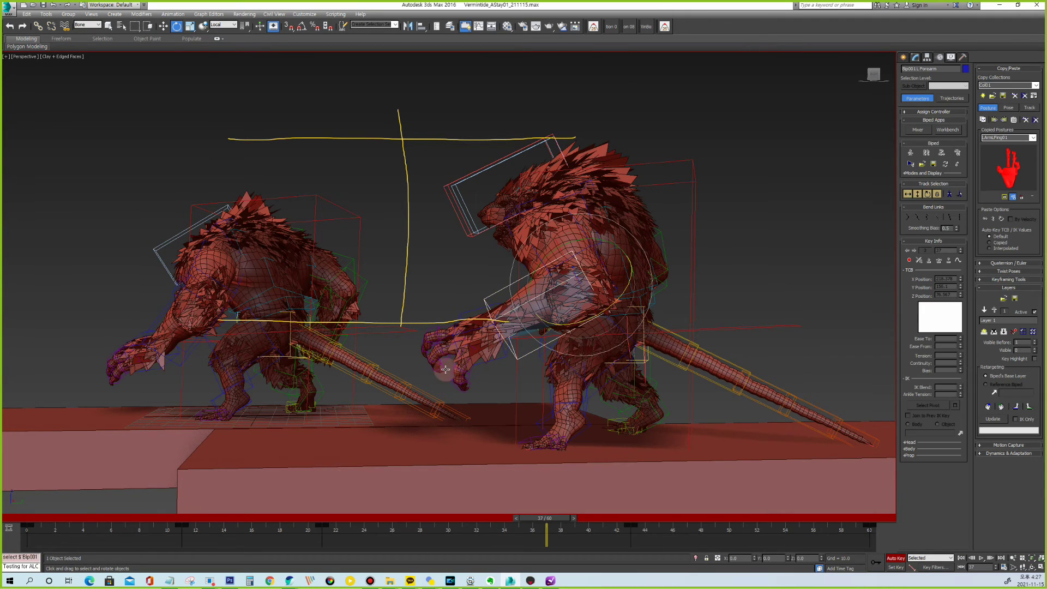
click(34, 521)
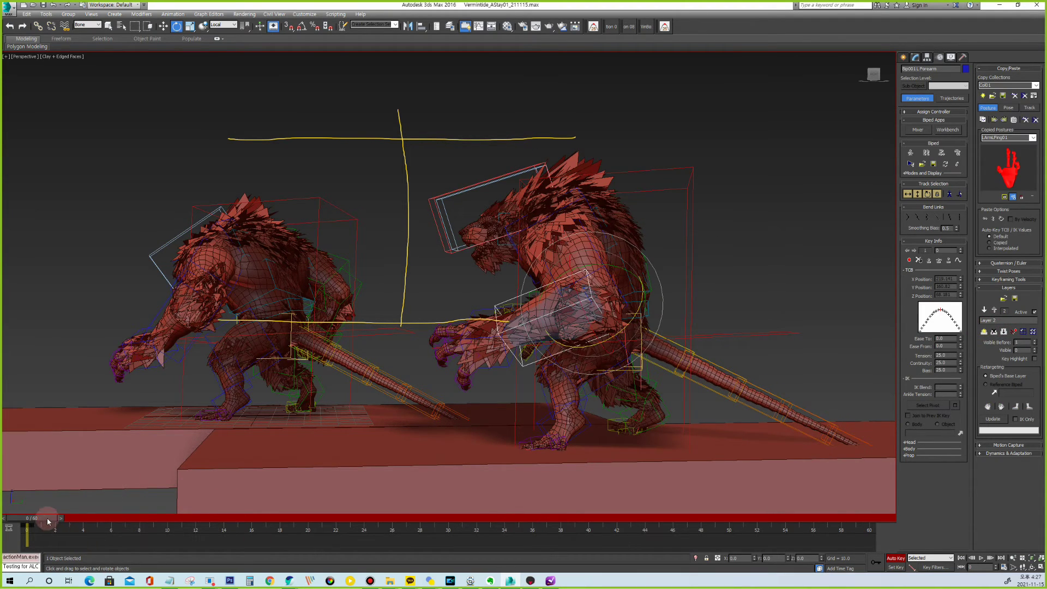
drag(44, 517, 570, 535)
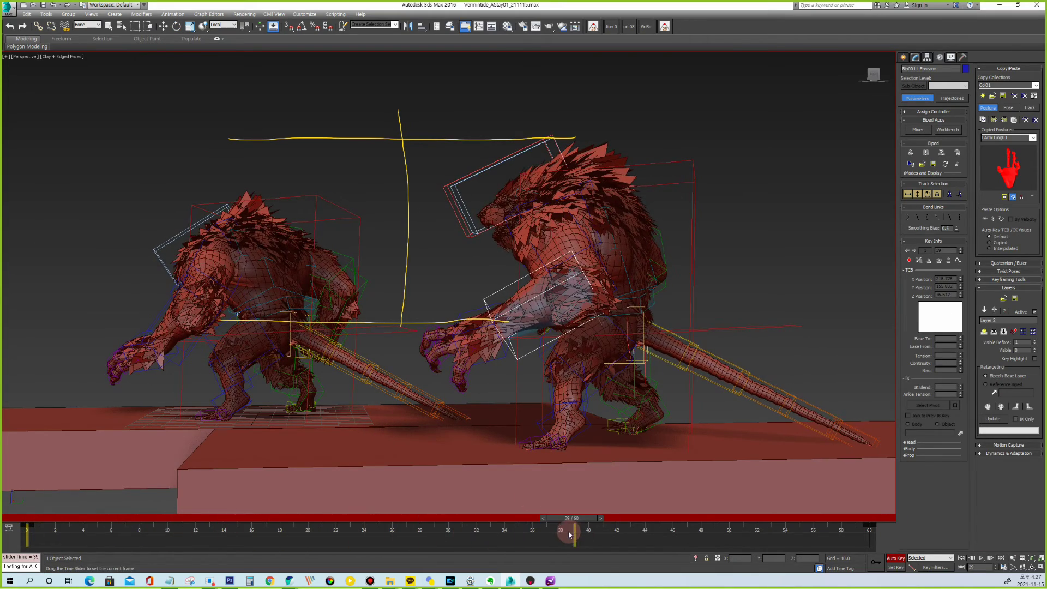
drag(594, 261, 579, 250)
key(/)
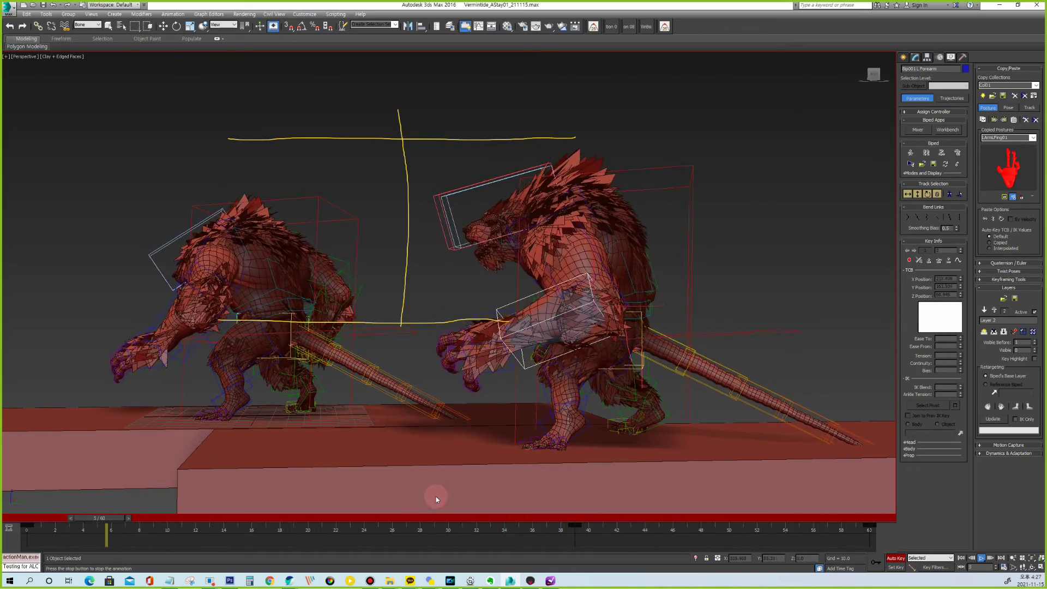
alt+middle_drag(490, 352, 699, 325)
alt+middle_drag(587, 316, 509, 290)
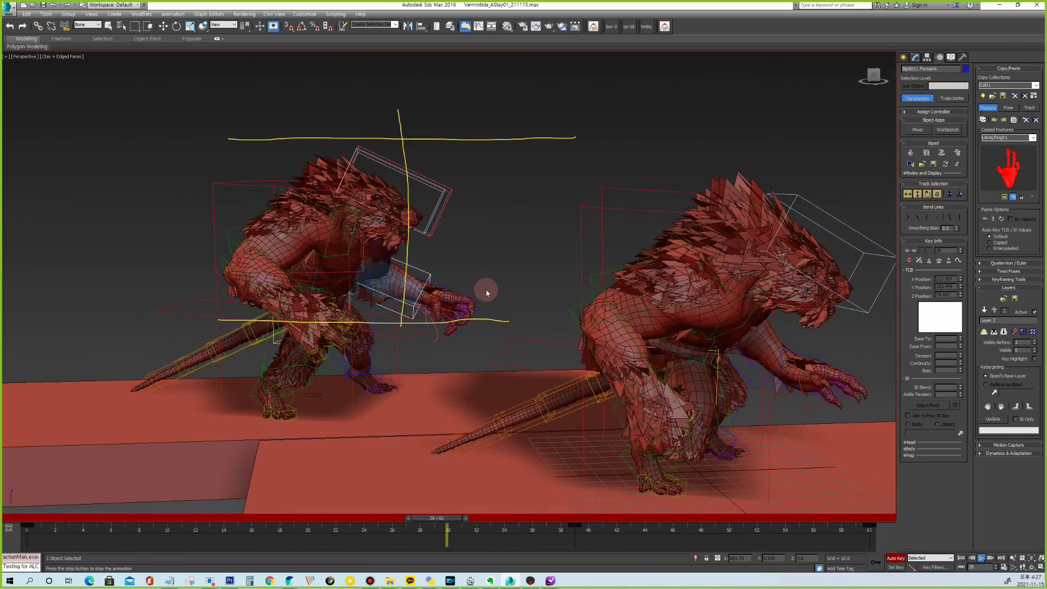
key(/)
On Layer 2 at frame 38, move the right forearm and play back the loop.
key(w)
click(229, 258)
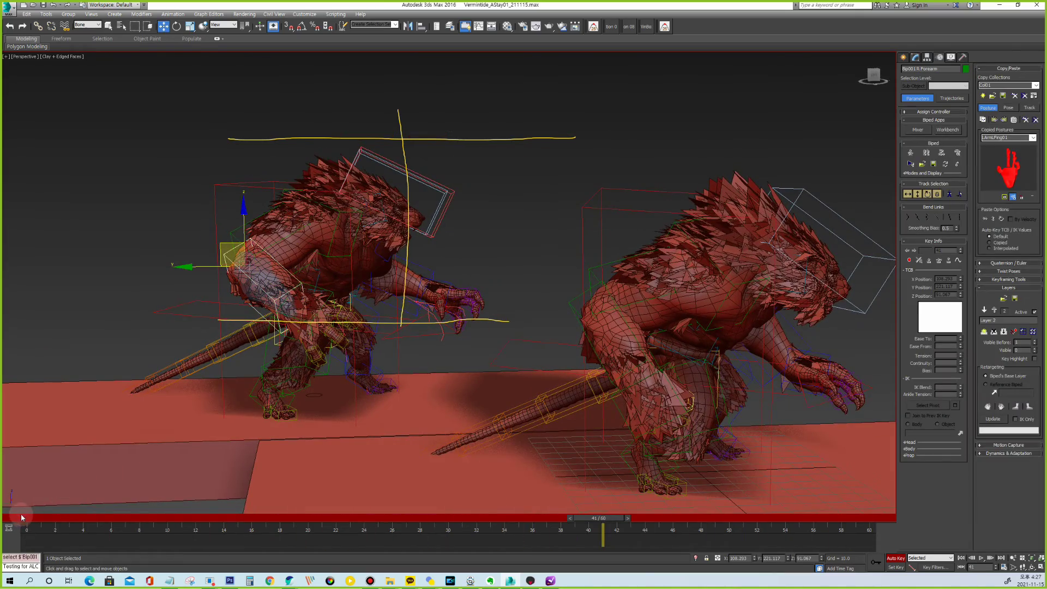
click(30, 516)
drag(27, 517, 561, 526)
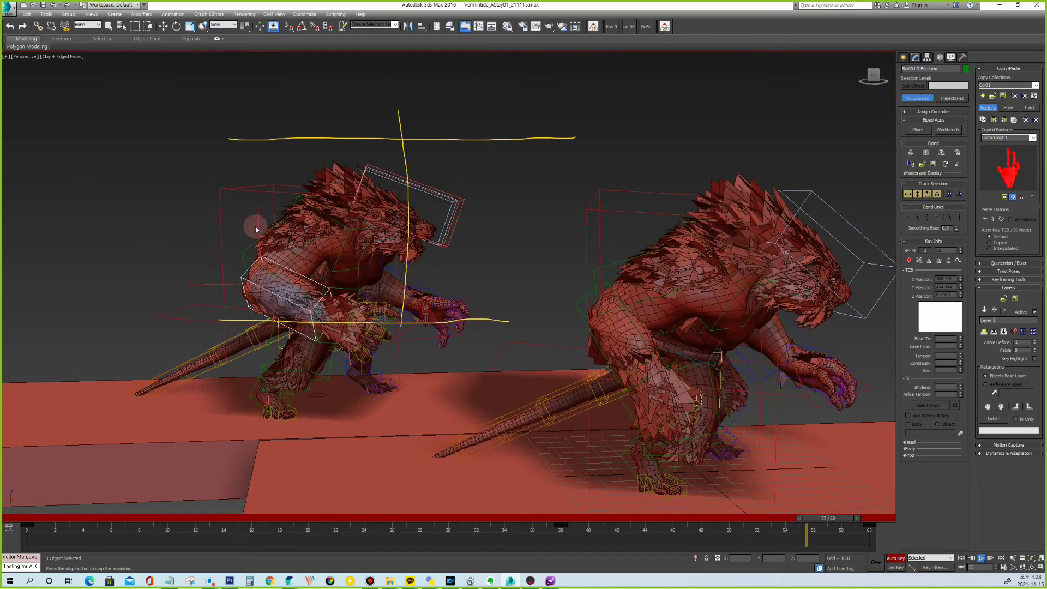
key(slash)
At frame 38, rotate the right upper arm, move the right forearm, and review the loop from the front.
click(565, 519)
click(318, 235)
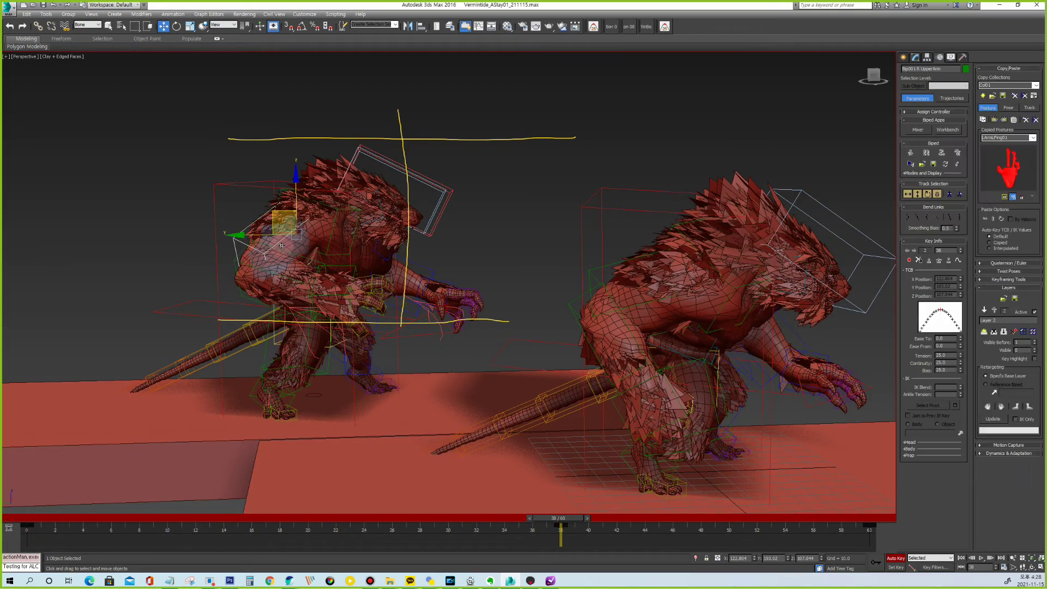
key(e)
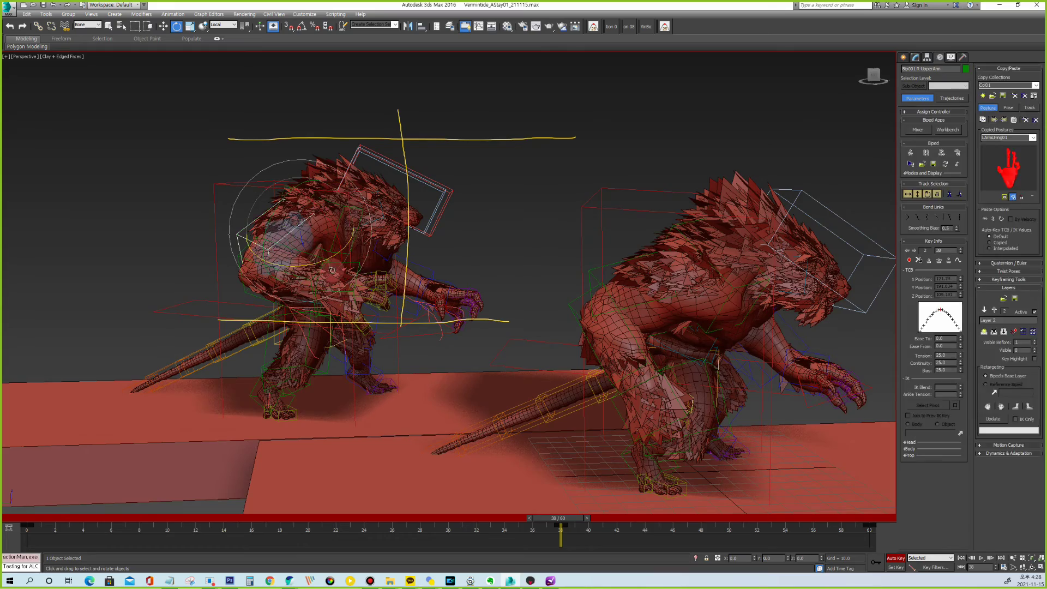
click(238, 244)
key(w)
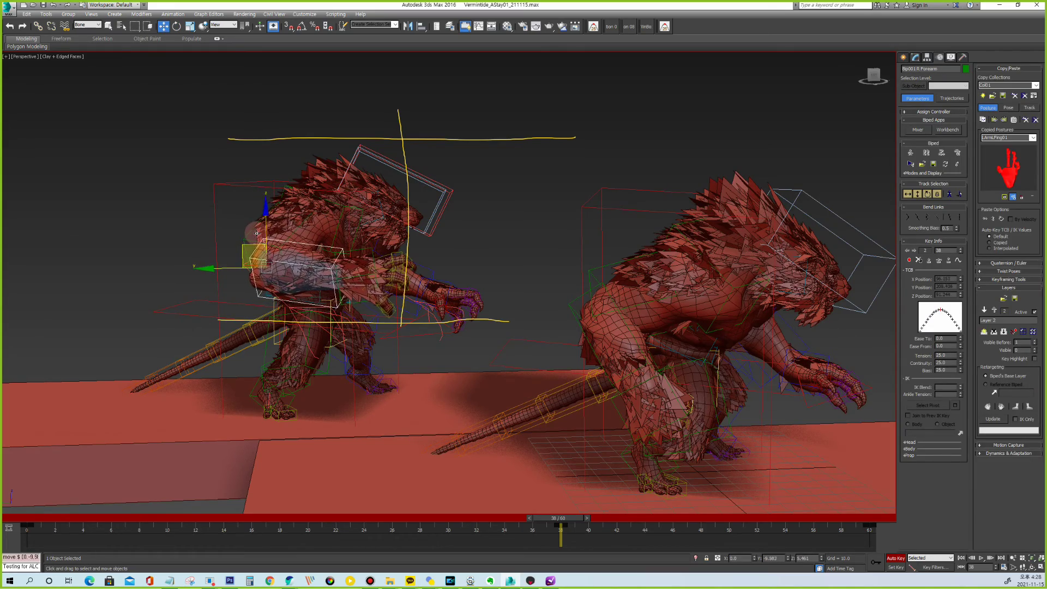
key(slash)
alt+middle_drag(537, 234, 412, 236)
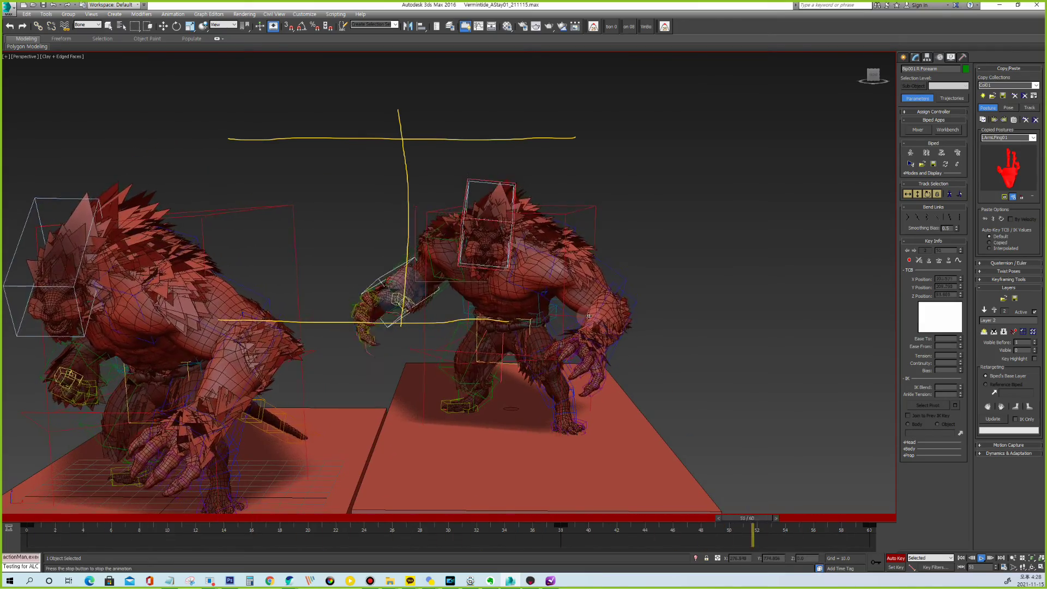
key(/)
At frame 39 on Layer 2, repose the left arm by moving the left forearm upward.
click(627, 308)
drag(26, 519, 571, 518)
click(527, 254)
key(e)
click(591, 284)
click(620, 314)
alt+middle_drag(628, 319, 578, 295)
key(w)
drag(561, 269, 556, 258)
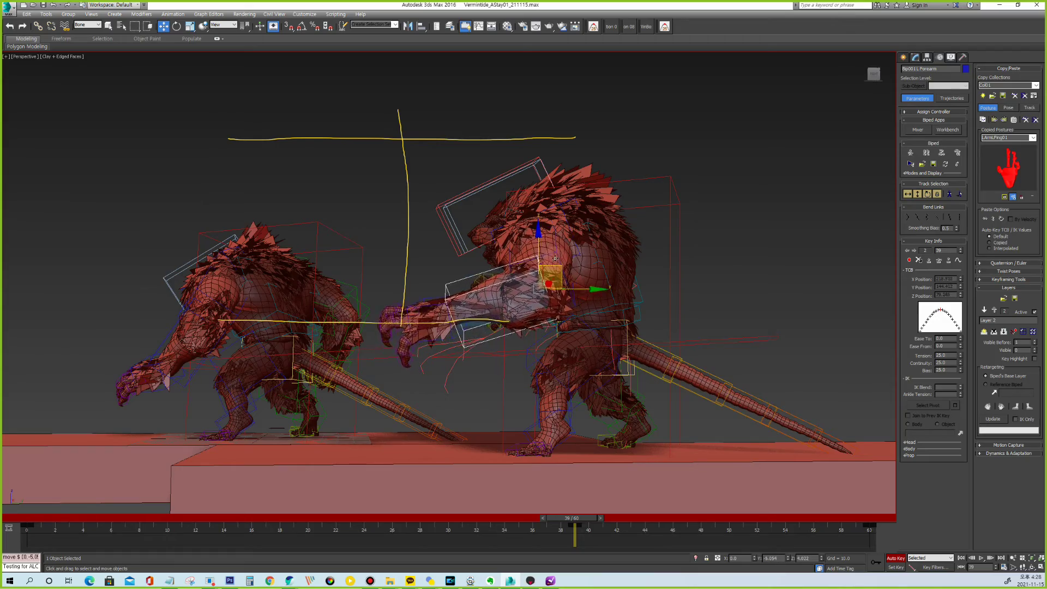
Play back the loop from several angles with the biped bones hidden and shown to examine the arm swing.
key(/)
alt+middle_drag(555, 256, 607, 259)
click(618, 257)
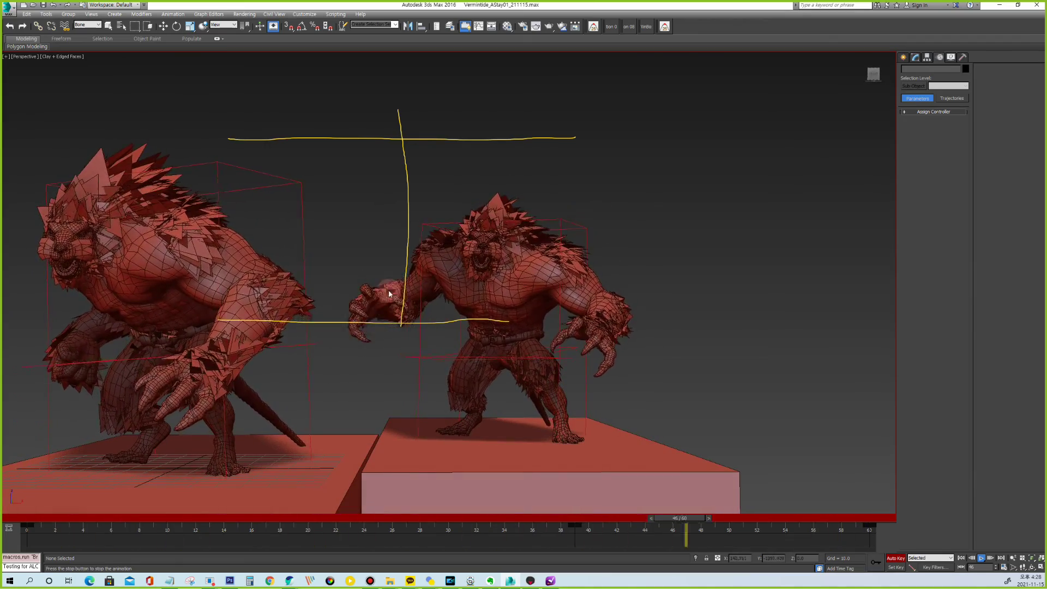
key(shift+b)
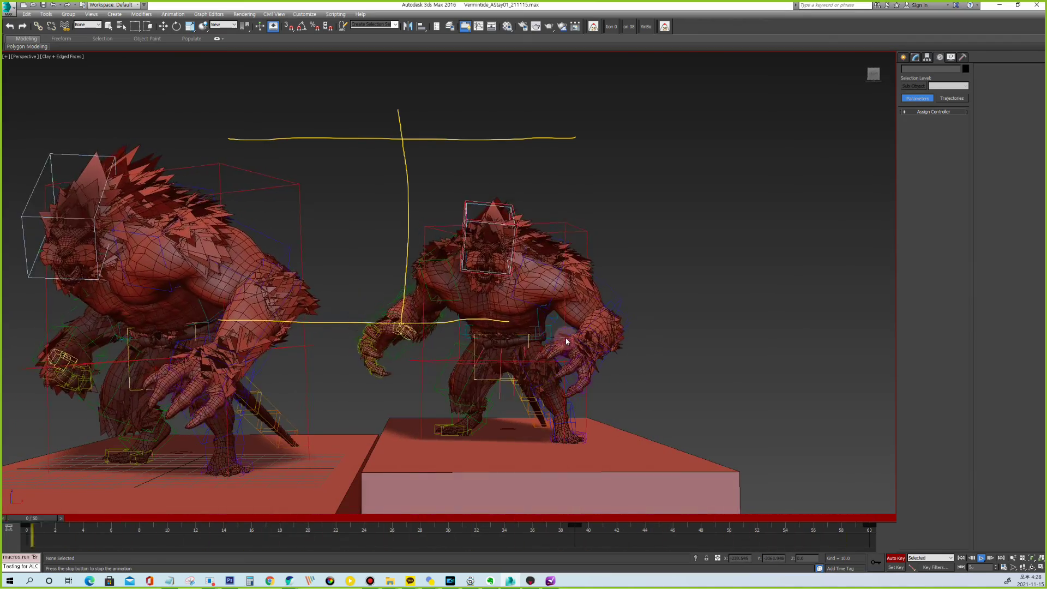
alt+middle_drag(637, 314, 625, 295)
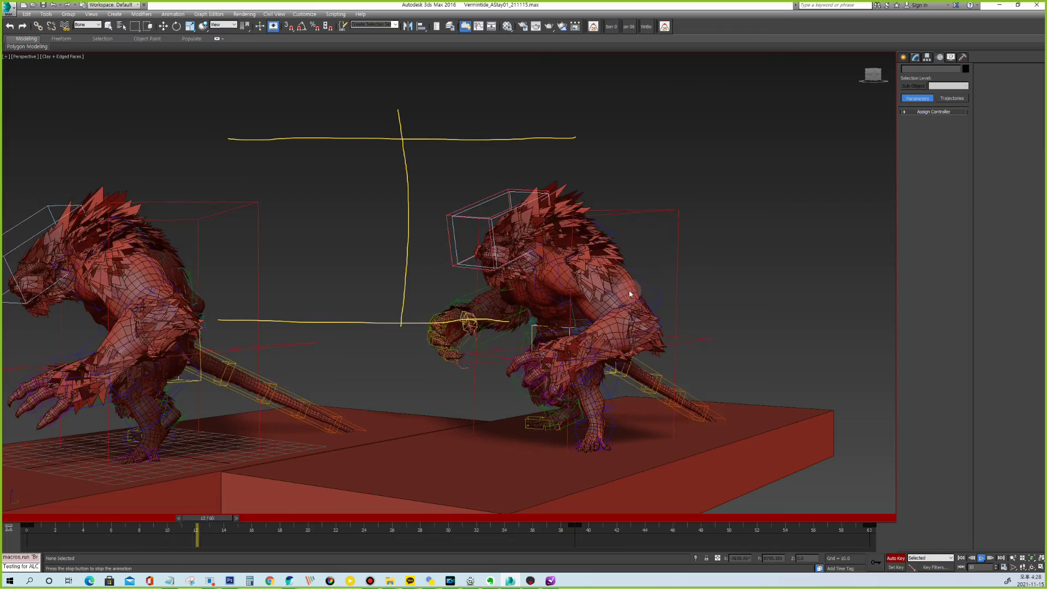
Select the left upper arm and compare the loop playback on Layer 1 and Layer 2.
key(w)
click(651, 282)
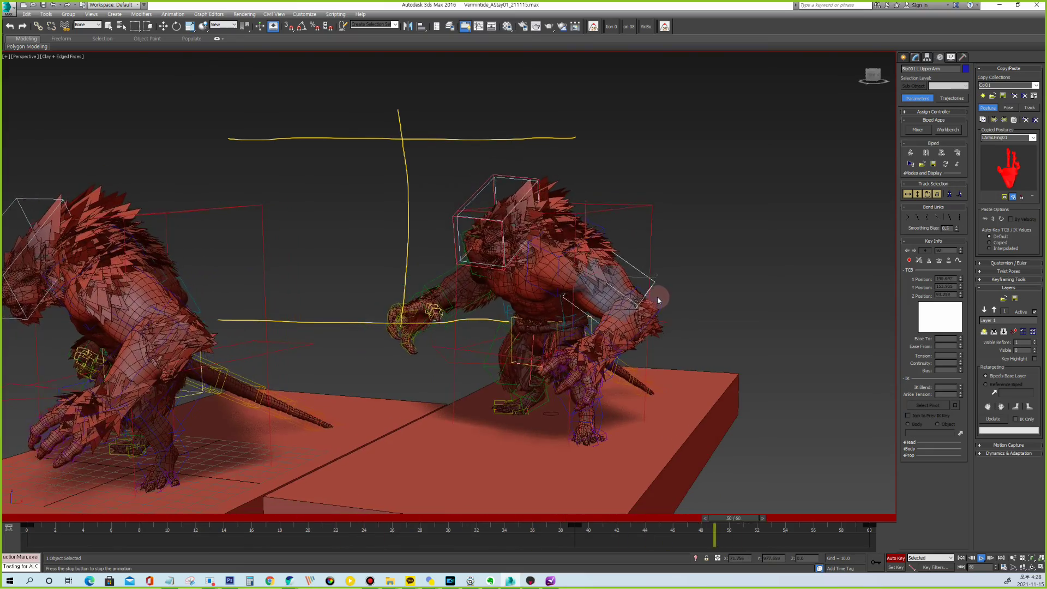
click(995, 310)
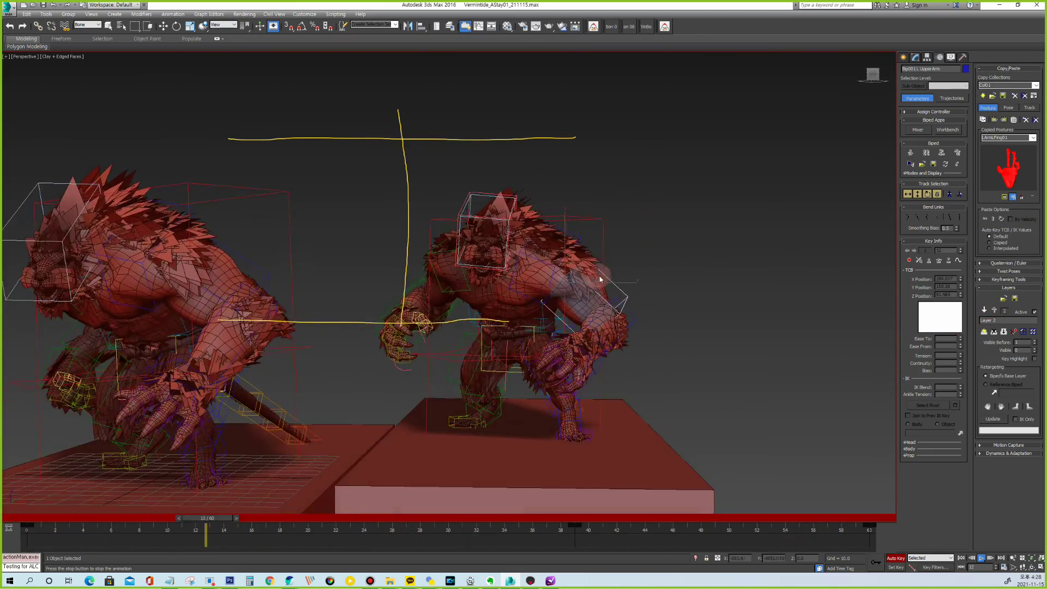
On Layer 2, key the head at frames 0 and 60, and rotate it at frames 34 and 9.
scroll(649, 283, up, 5)
scroll(661, 278, down, 4)
alt+middle_drag(666, 267, 648, 276)
scroll(648, 276, up, 4)
key(slash)
click(507, 181)
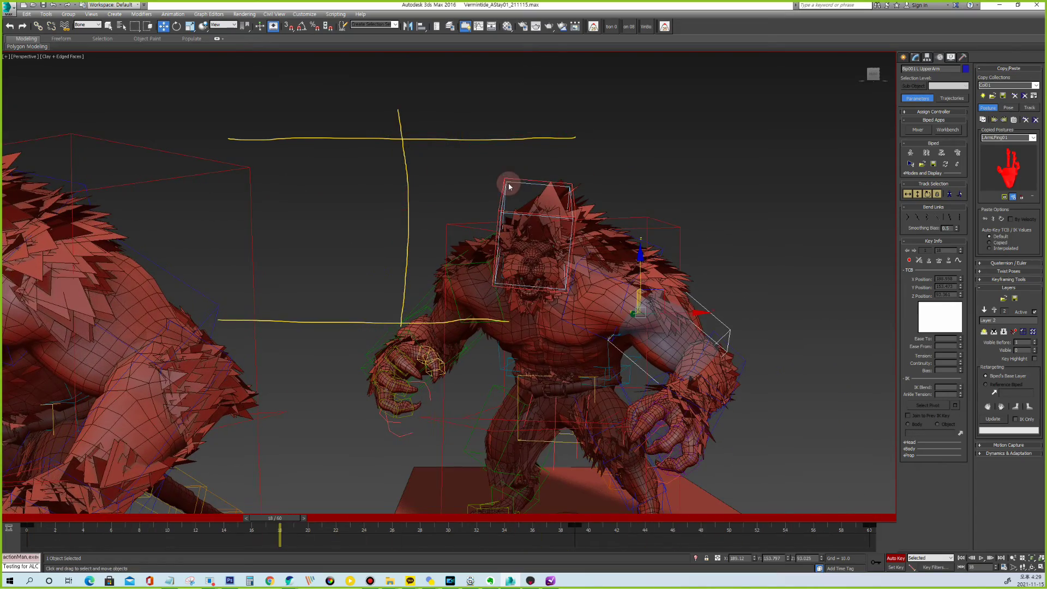
click(27, 522)
drag(38, 521, 872, 519)
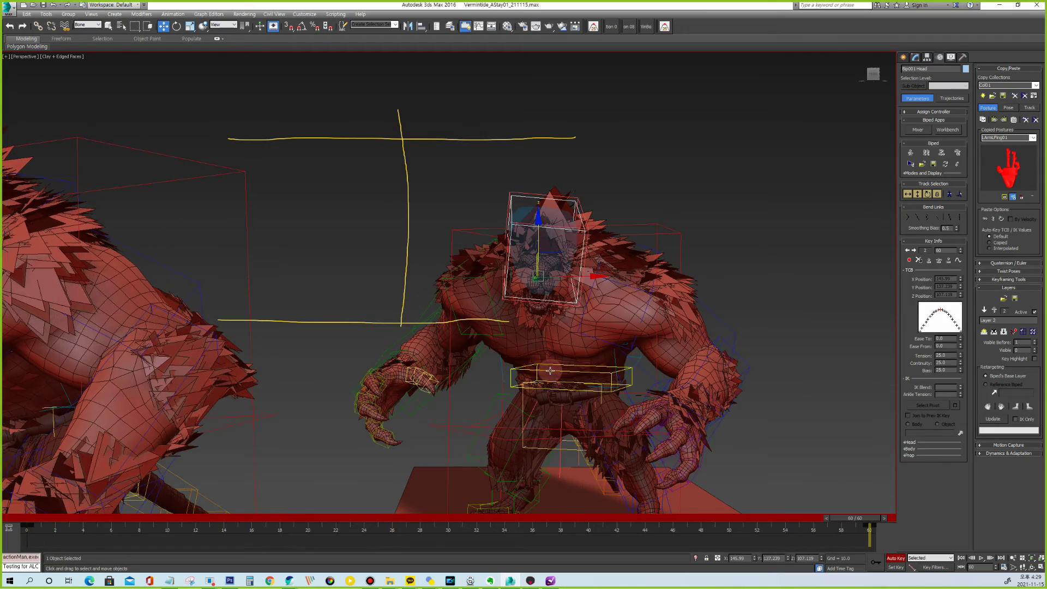
key(/)
drag(25, 521, 502, 543)
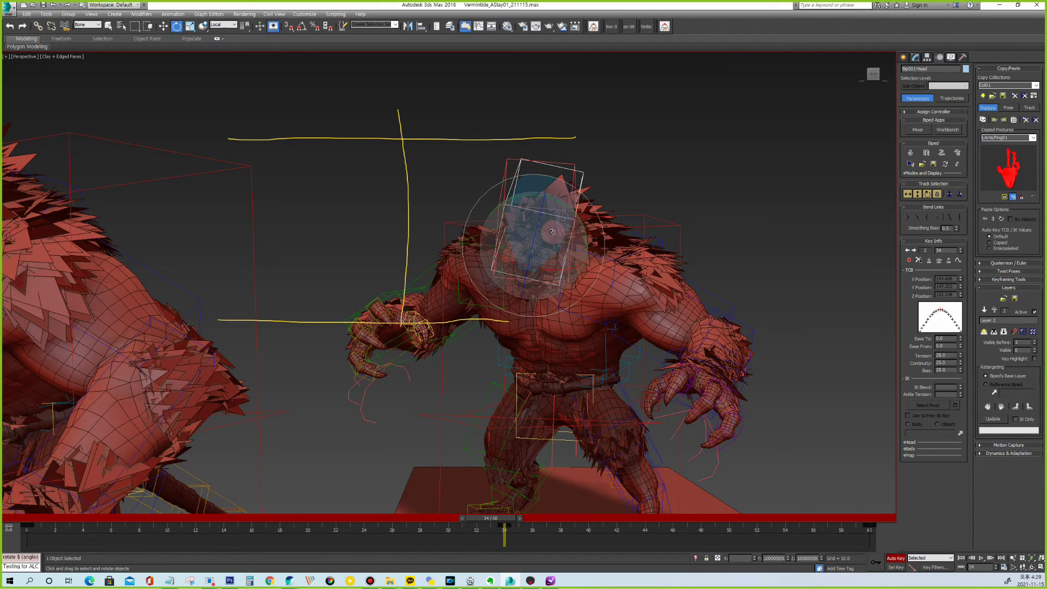
key(/)
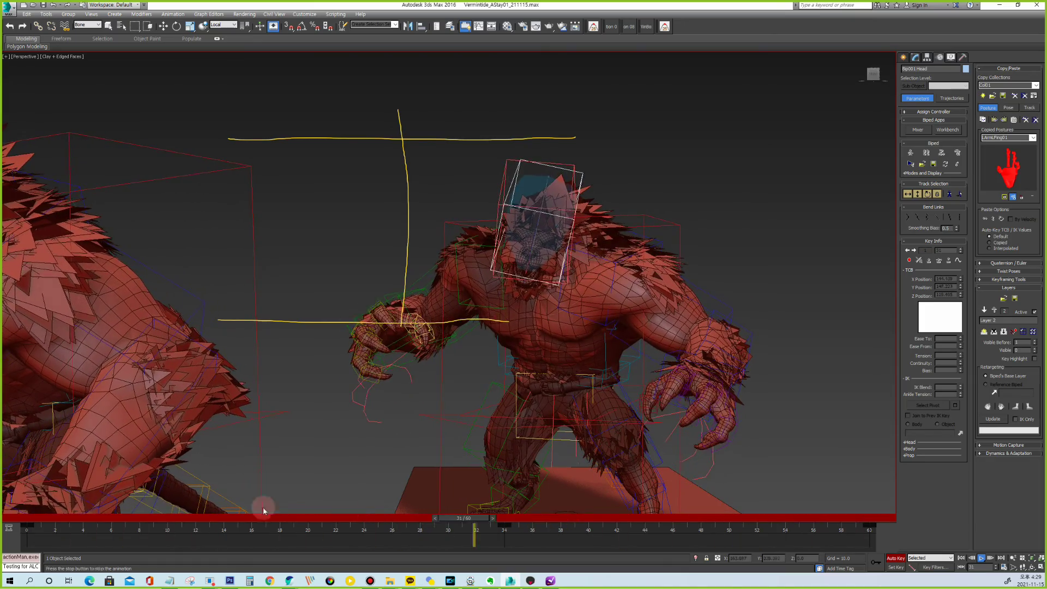
drag(17, 520, 84, 527)
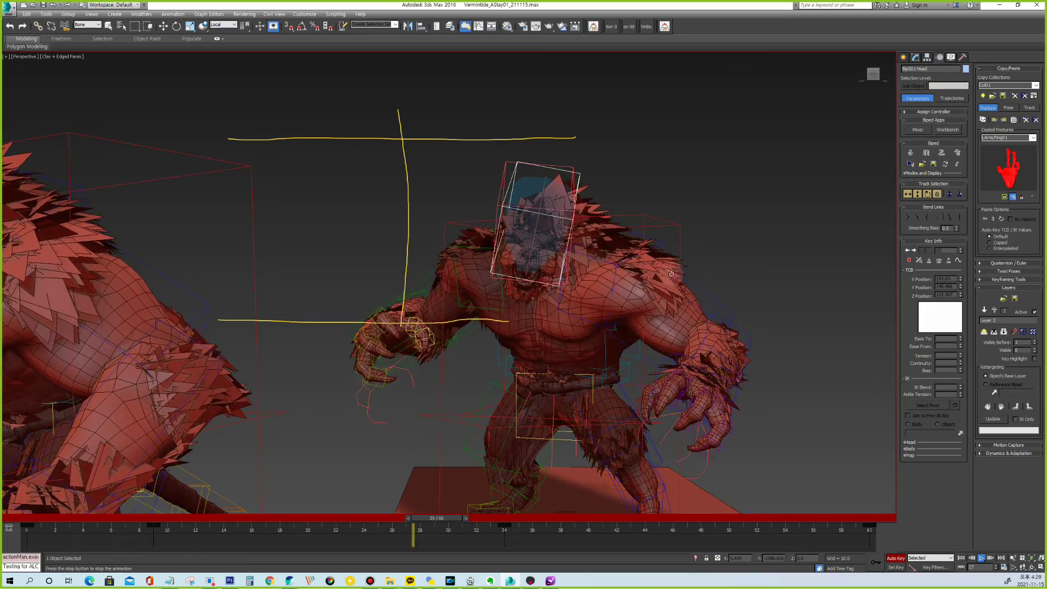
Add Layer 3 above Layer 2 and rotate the head at frames 34, 49 and 52.
click(985, 332)
click(29, 521)
key(e)
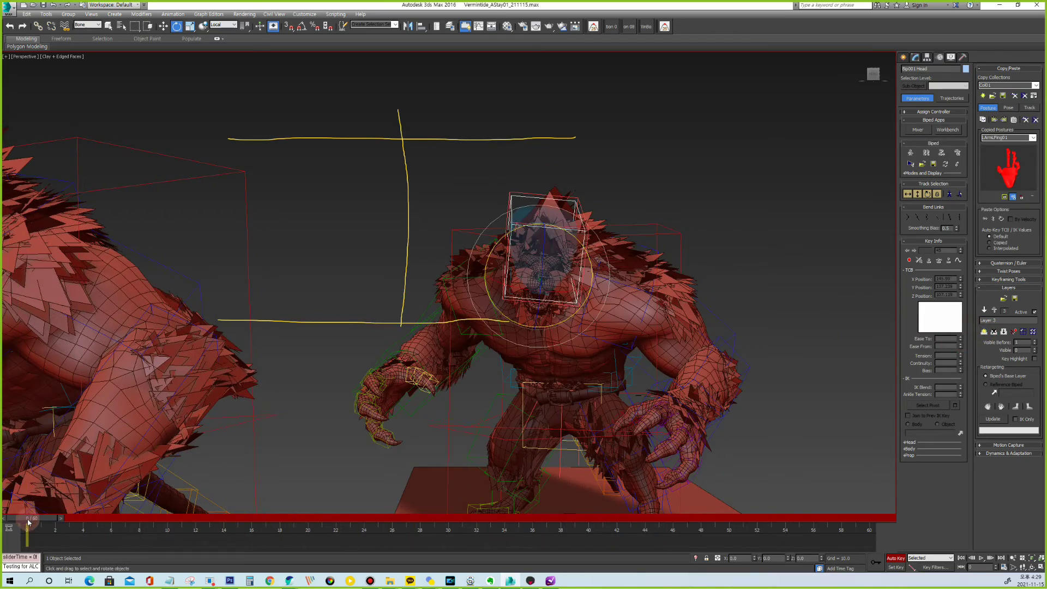
drag(14, 522, 775, 529)
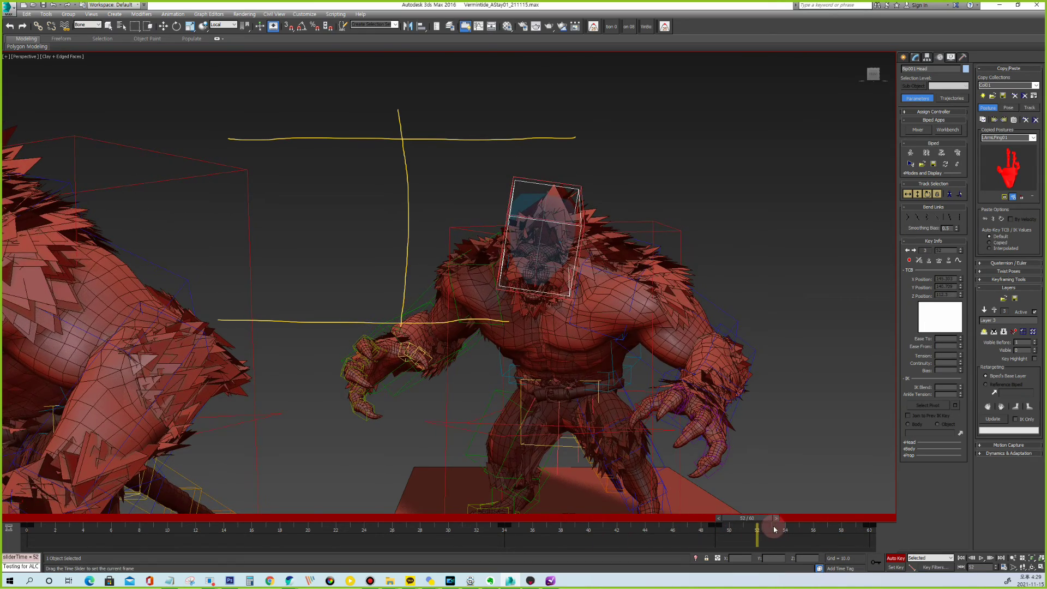
mouse_move(545, 269)
mouse_down()
mouse_move(567, 246)
mouse_move(548, 266)
mouse_move(565, 275)
mouse_up()
Adjust the head's rotation between frame 52 and the loop's end, and copy its frame 60 key to frame 0.
key(period)
key(period)
key(period)
key(period)
key(period)
key(period)
key(period)
key(period)
right_drag(853, 517, 31, 388)
click(529, 315)
Rotate the head at frames 5 and 10 on Layer 3.
key(period)
key(period)
key(period)
key(period)
key(period)
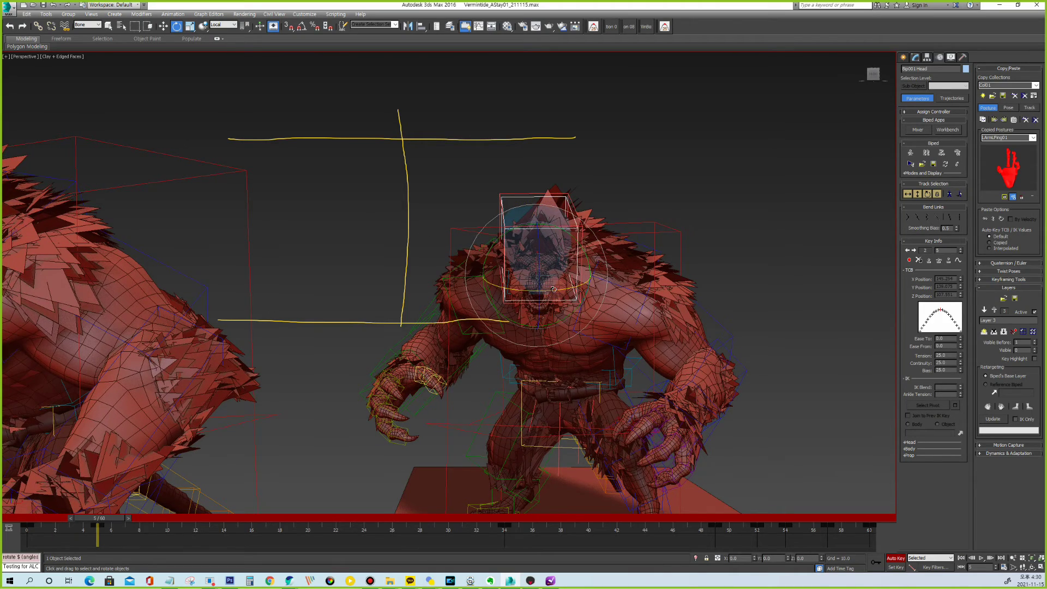
key(period)
key(period)
key(period)
key(period)
key(period)
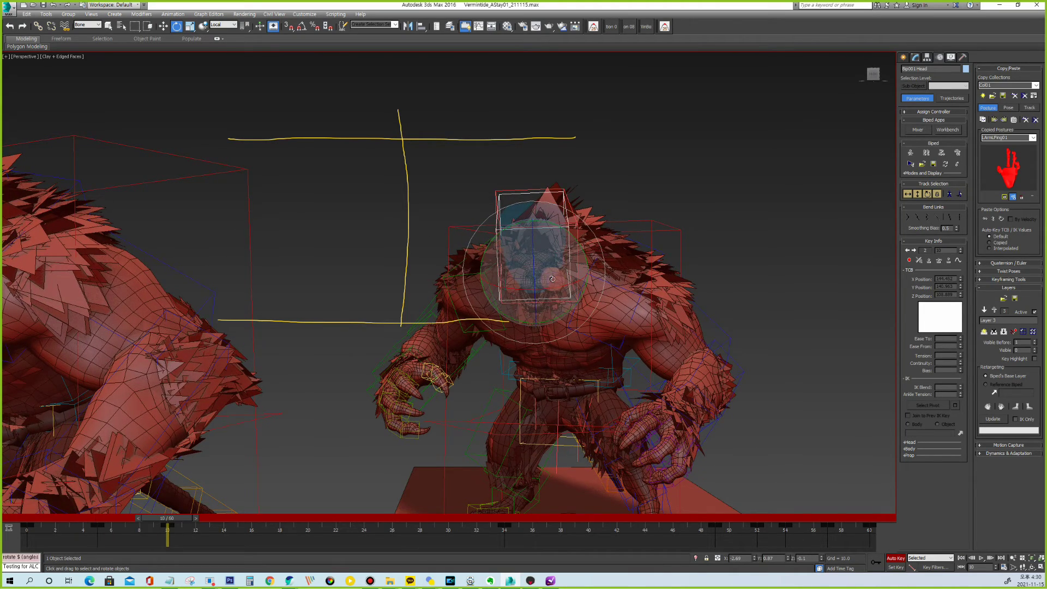
Play back the loop with the biped bones hidden and examine the head motion from several angles.
key(slash)
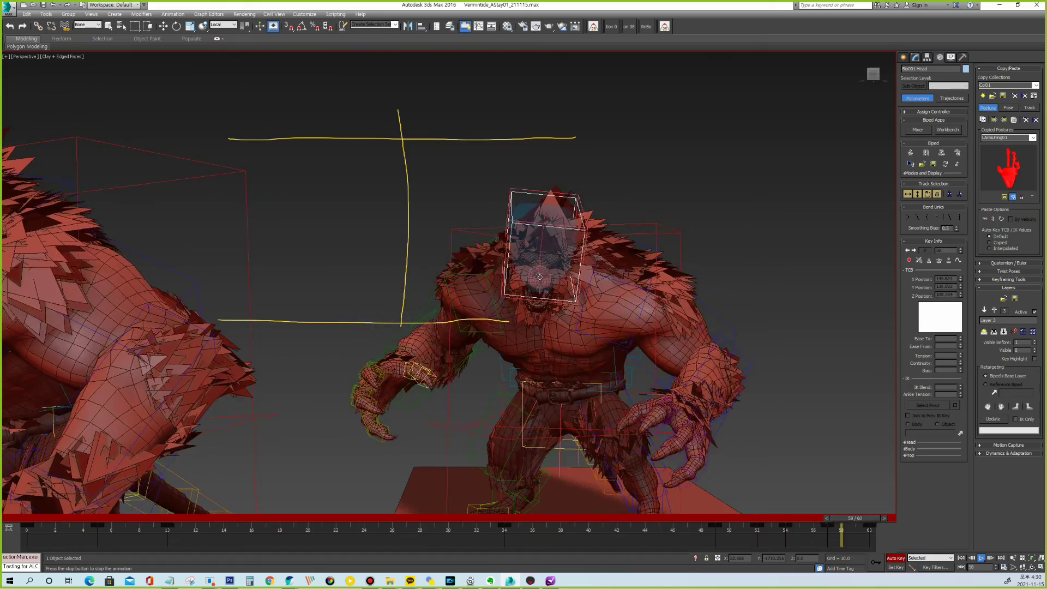
click(607, 281)
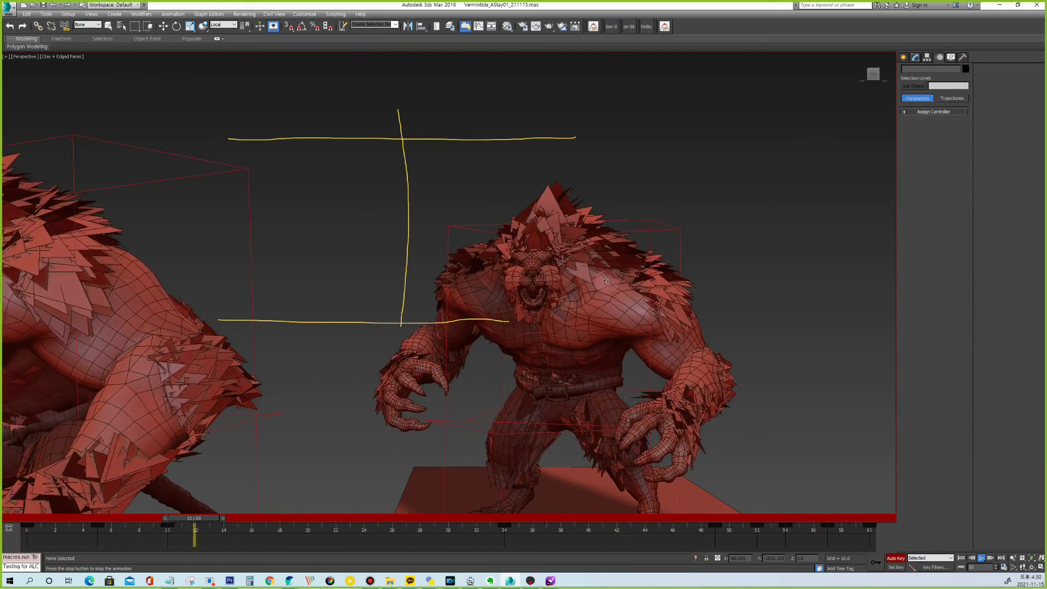
alt+middle_drag(614, 253, 515, 233)
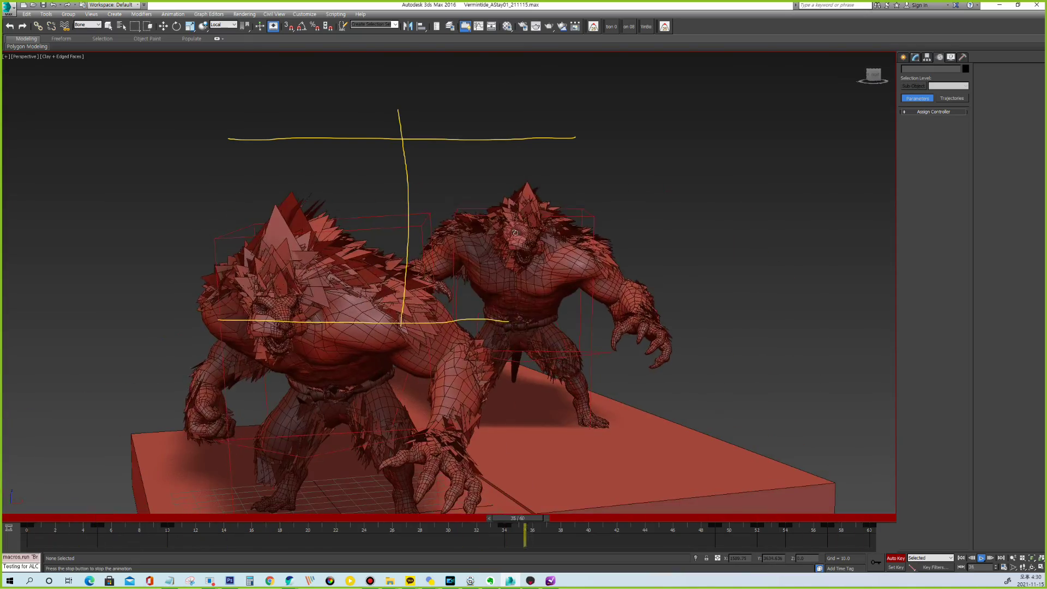
alt+middle_drag(650, 258, 648, 250)
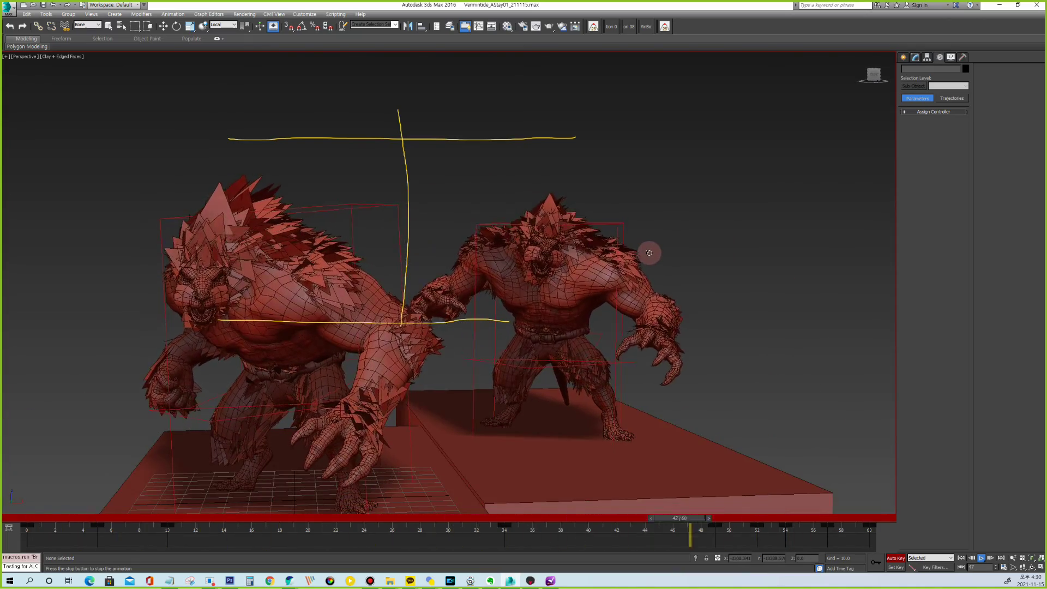
scroll(649, 253, up, 4)
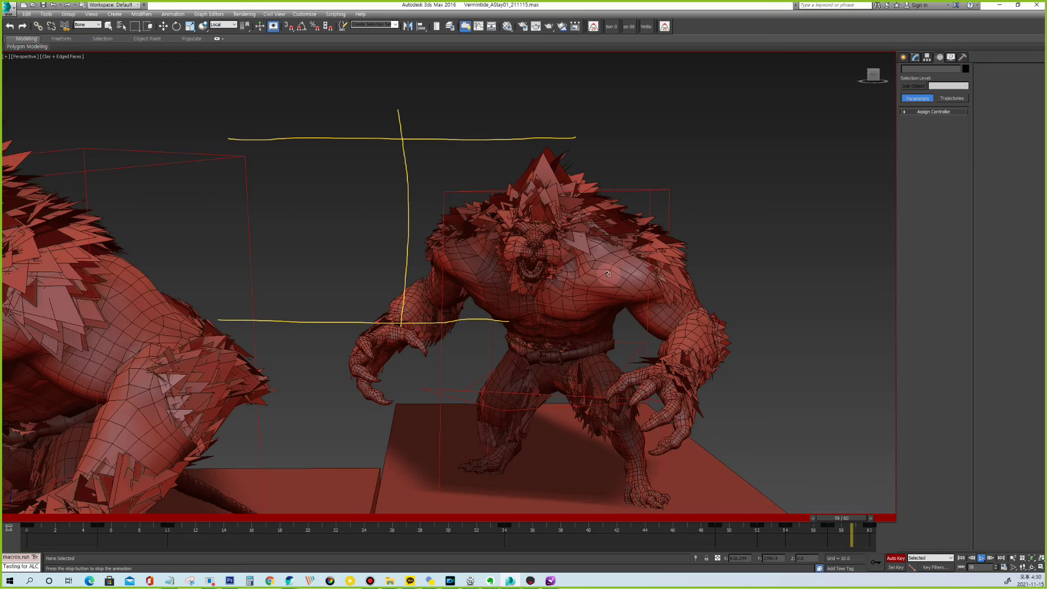
On Layer 3, key Spine1 at frames 0 and 60, and rotate it at frames 36, 52 and 54 in Twist Links mode.
key(e)
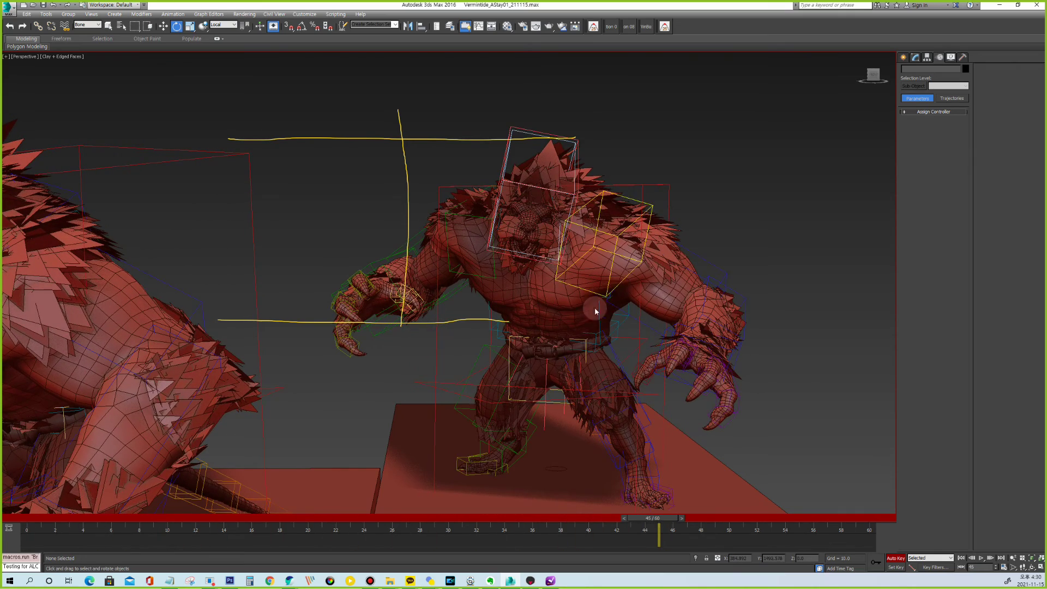
click(598, 313)
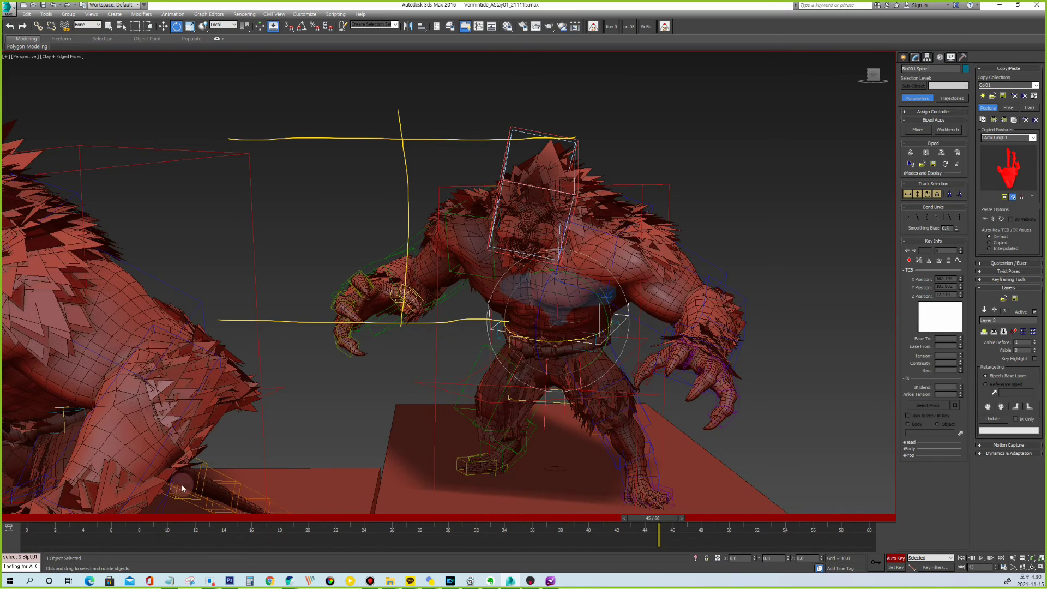
click(21, 524)
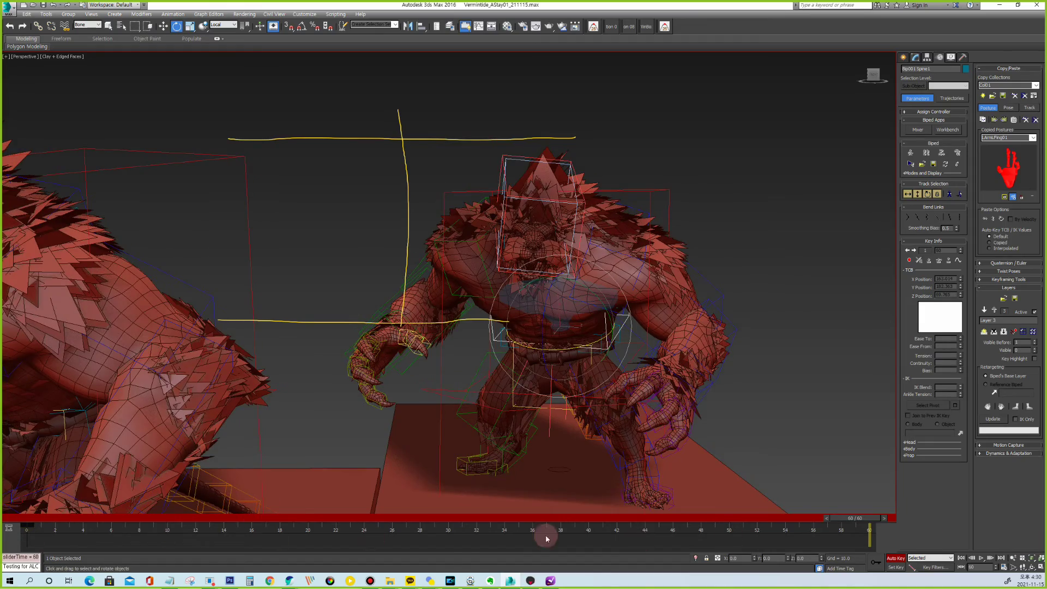
drag(458, 524, 798, 523)
key(e)
key(e)
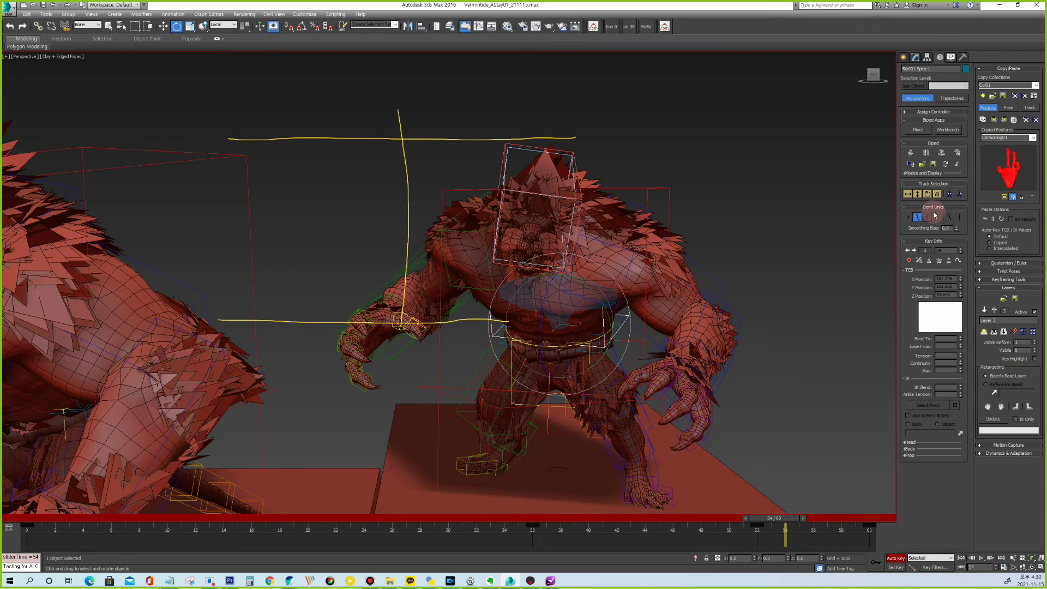
drag(570, 344, 570, 344)
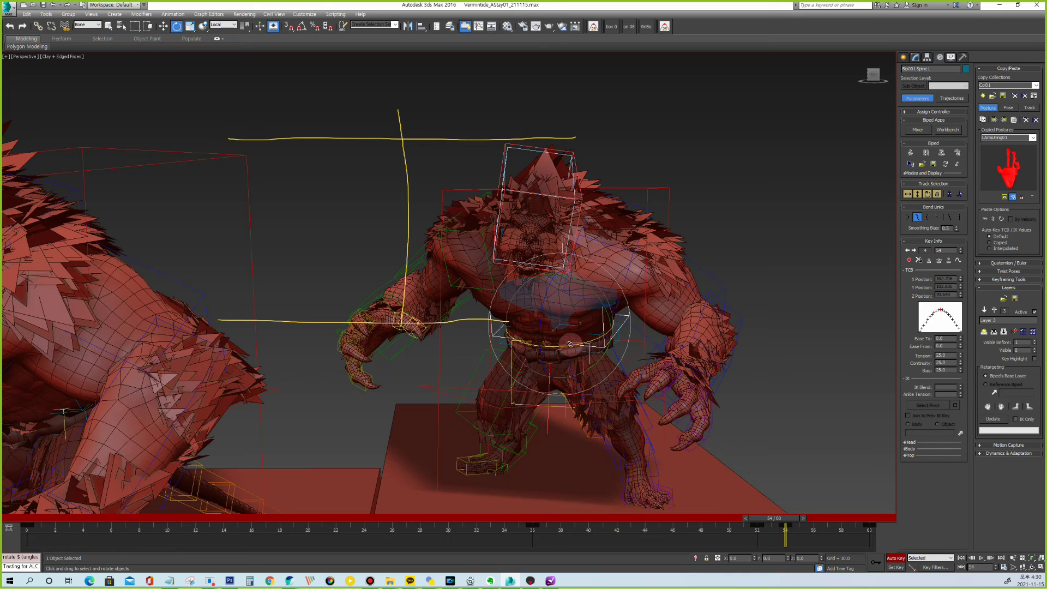
Rotate Spine1 at frame 60 on Layer 3.
key(period)
key(period)
key(period)
key(period)
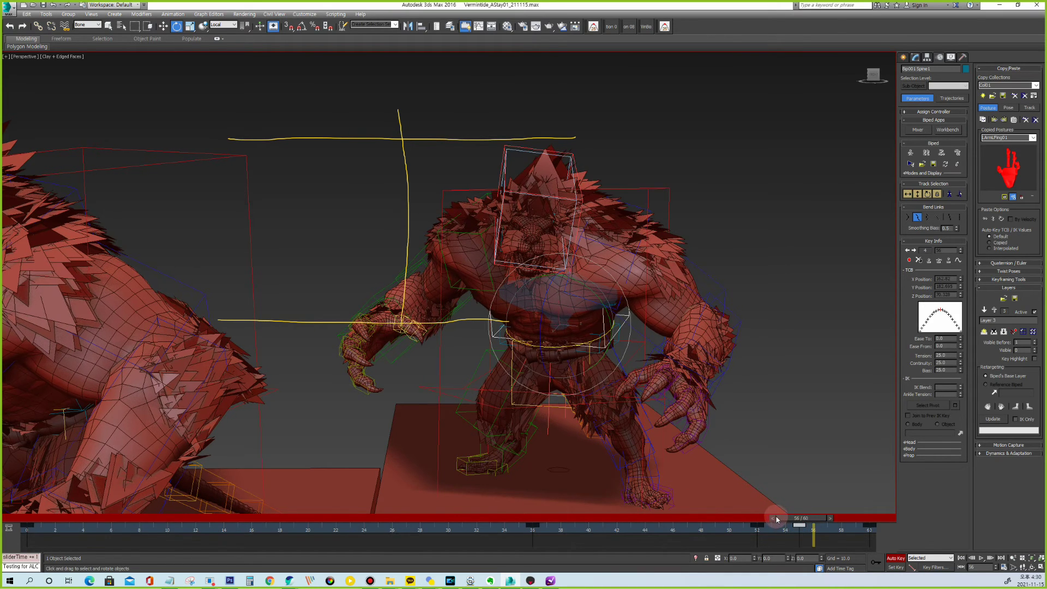
key(period)
key(period)
drag(566, 349, 573, 348)
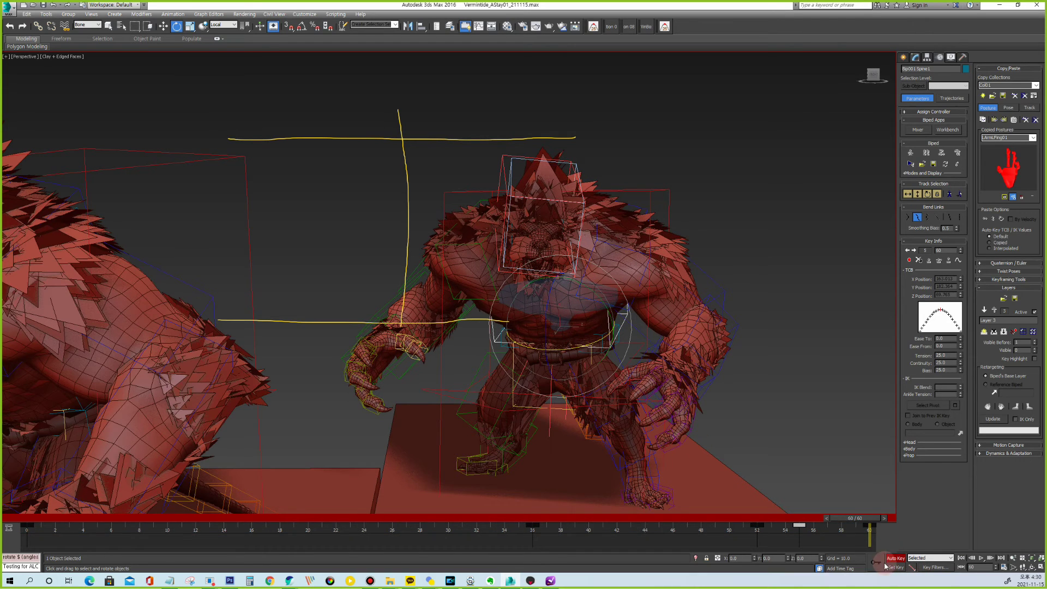
Move the selected Spine1 key to frame 56 and copy the frame 60 key to frame 0.
drag(802, 530, 816, 531)
click(885, 519)
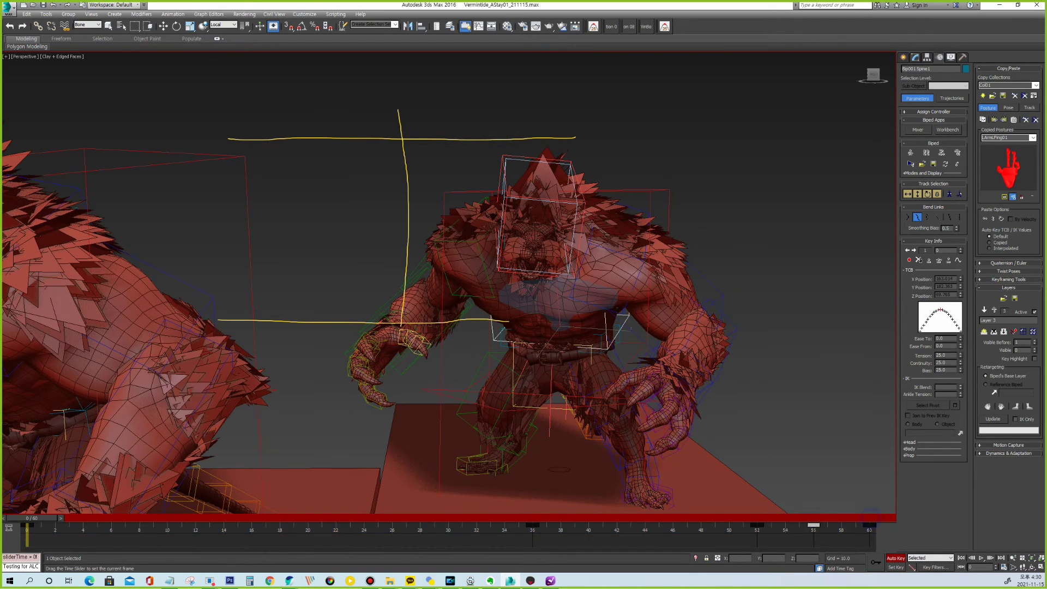
click(524, 313)
Rotate Spine1 at frames 5 and 11.
drag(29, 515, 96, 528)
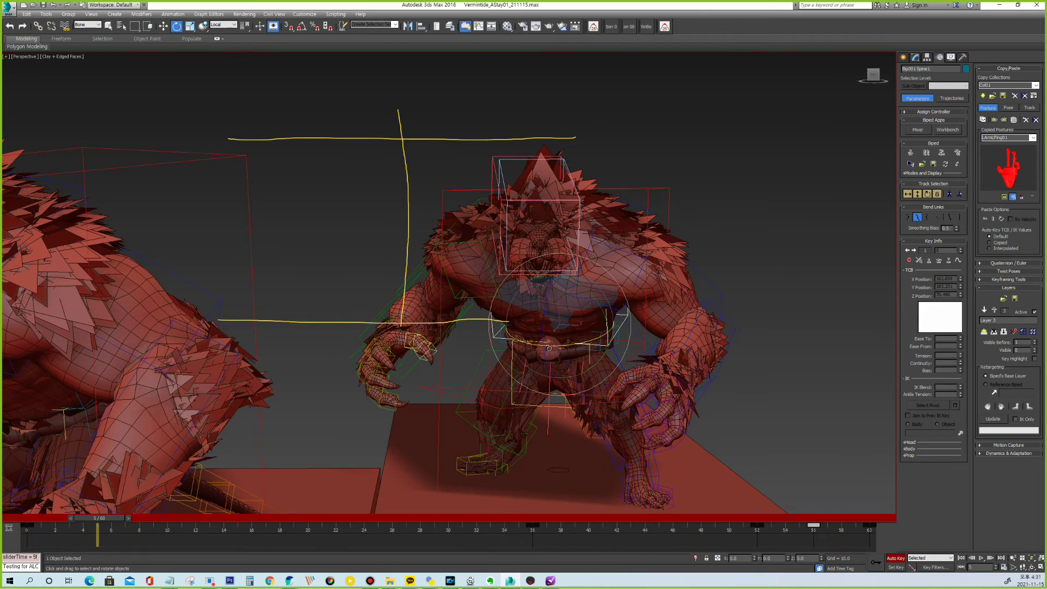
key(period)
key(period)
key(period)
key(period)
key(period)
key(period)
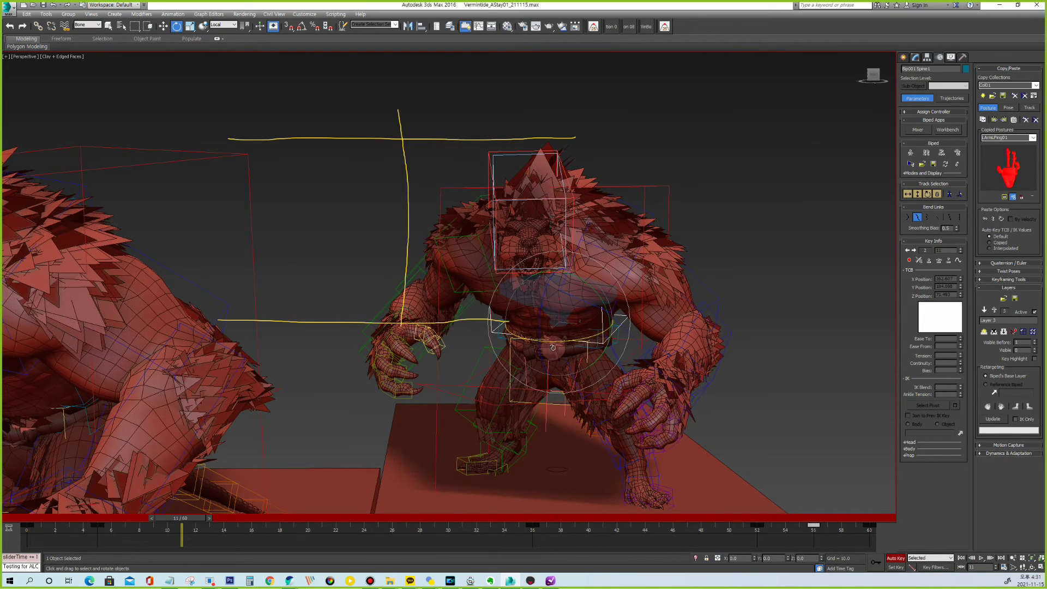
Rotate Spine1 at frame 19.
key(period)
key(period)
key(period)
key(period)
key(period)
key(period)
key(period)
key(period)
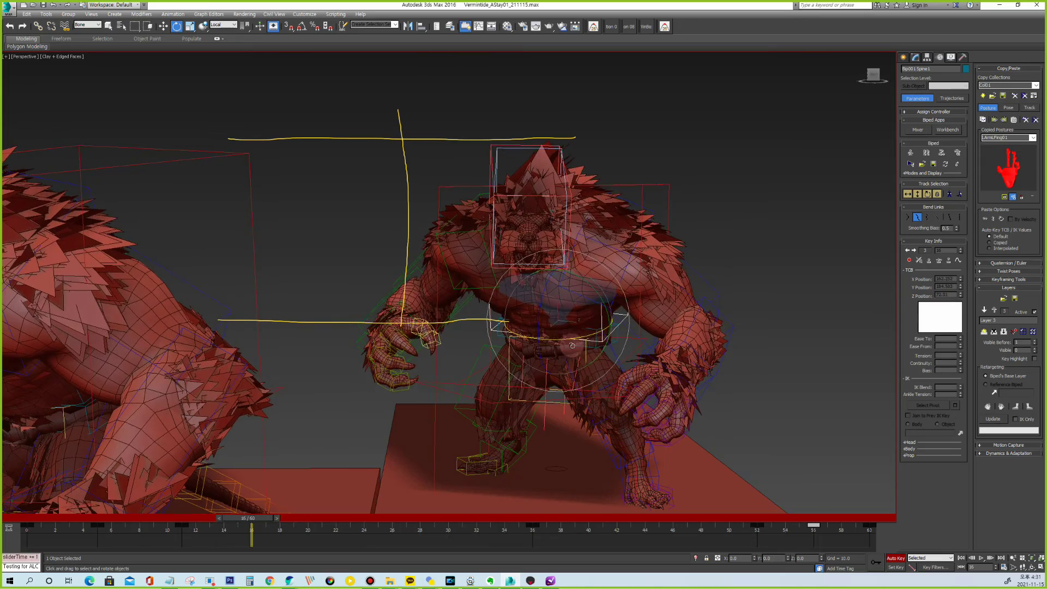
Play back the loop with the biped bones hidden to examine the spine twist, and show the bones again at frame 60.
key(slash)
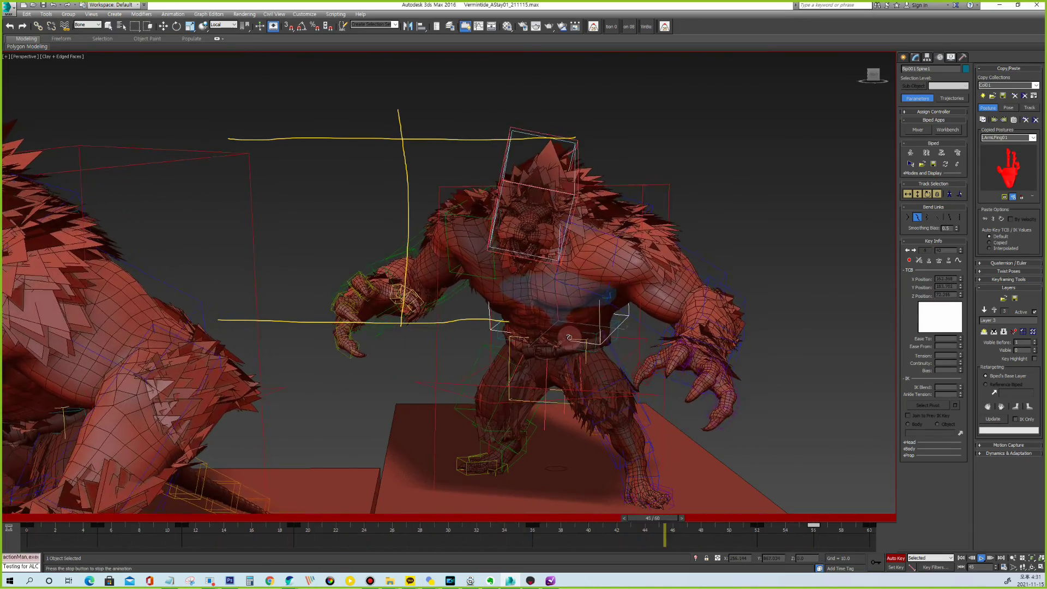
key(shift+b)
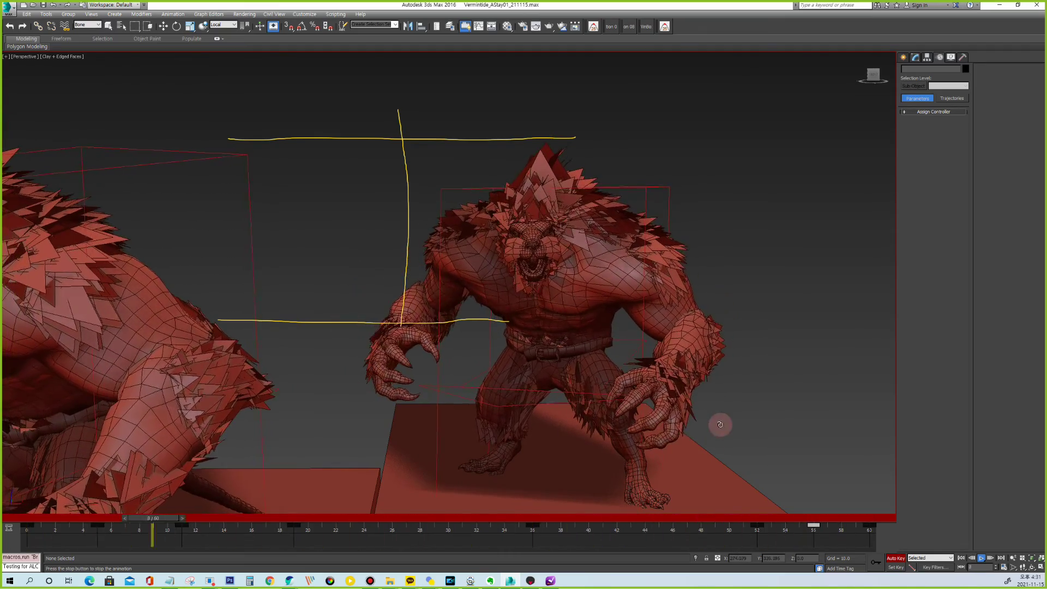
drag(708, 519, 872, 525)
key(shift+b)
Restore the Spine1 selection, rotate it again at frame 60, and copy that key to frame 0.
key(ctrl+w)
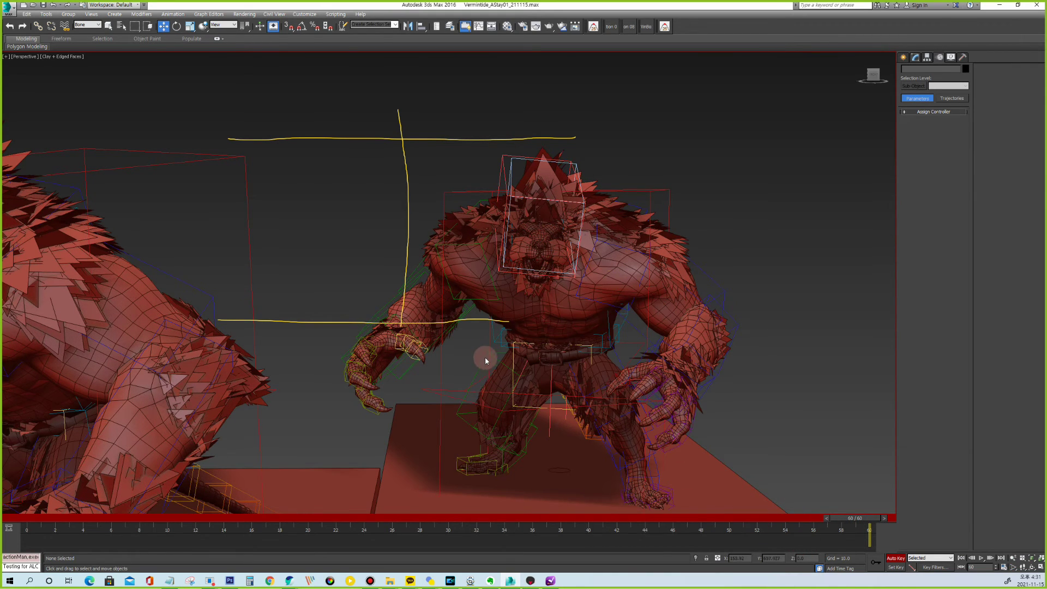
key(ctrl+z)
drag(758, 524, 869, 527)
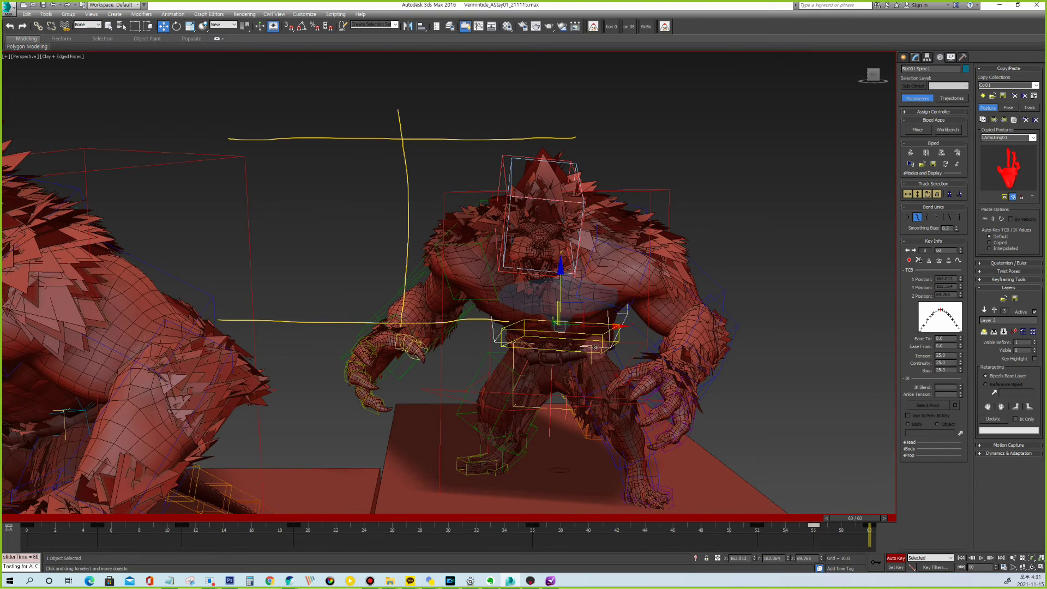
drag(585, 347, 588, 351)
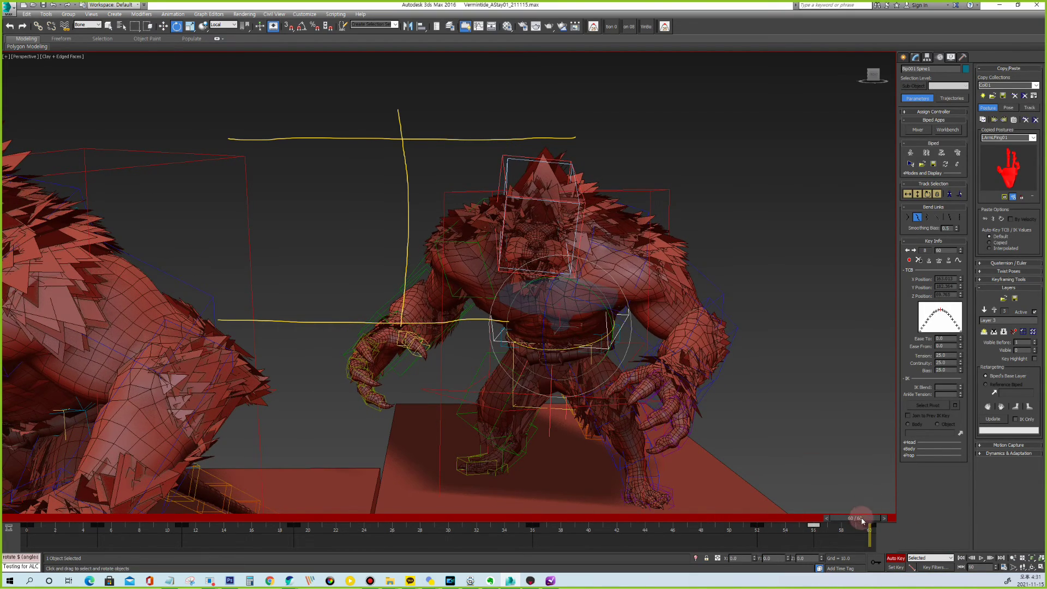
drag(861, 521, 32, 517)
click(532, 316)
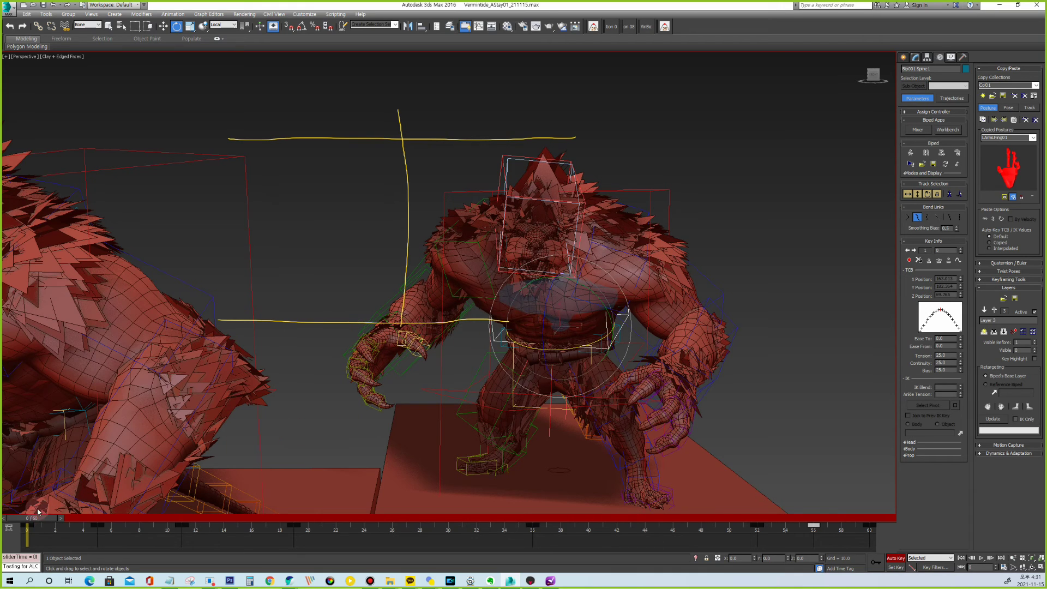
Refine Spine1's rotation at frame 11 and play back the loop with the biped bones hidden.
drag(46, 524, 186, 536)
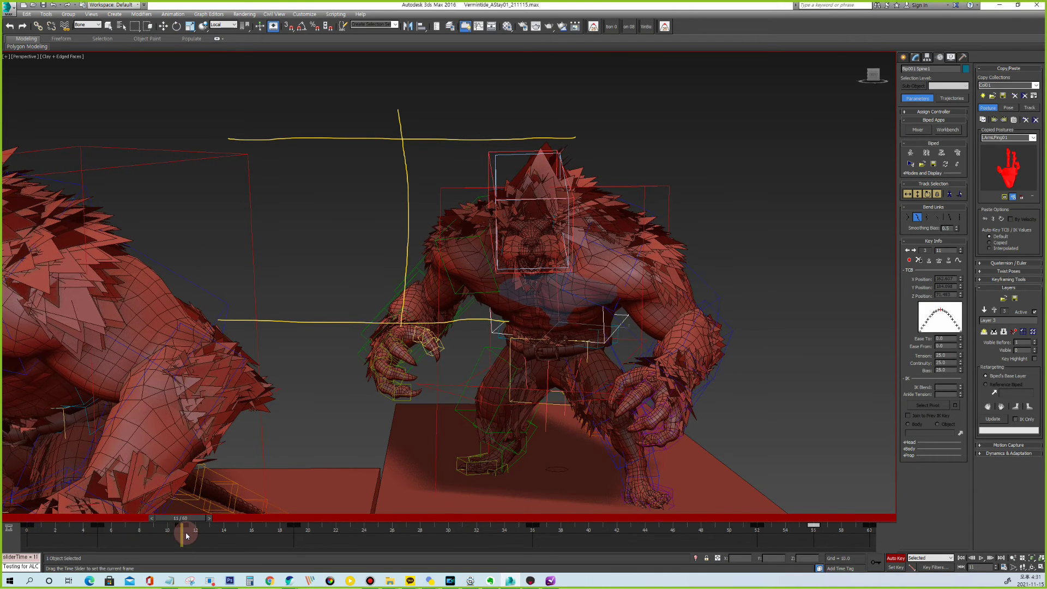
drag(545, 343, 547, 342)
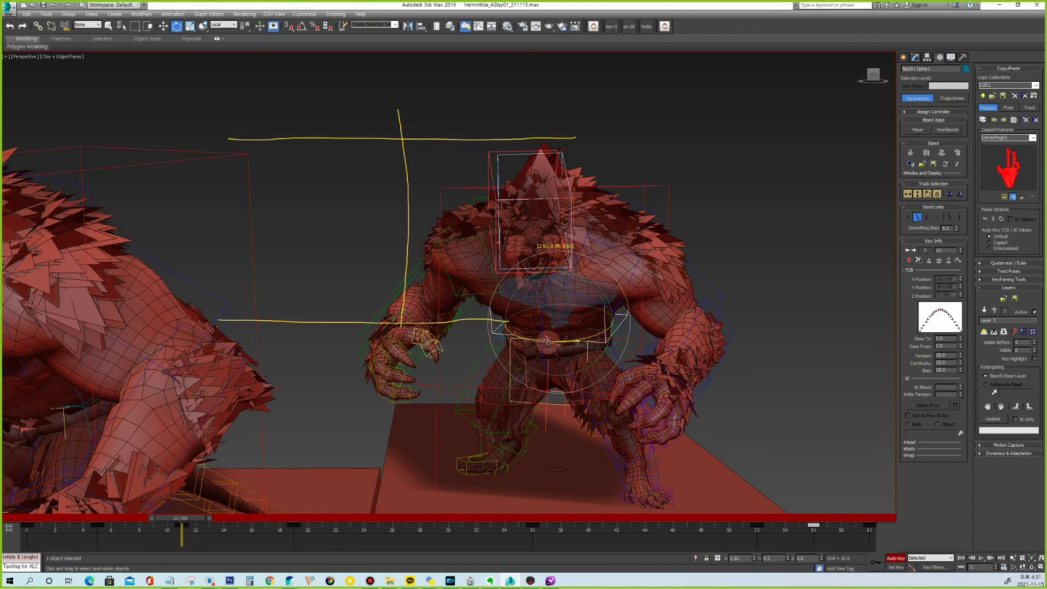
key(/)
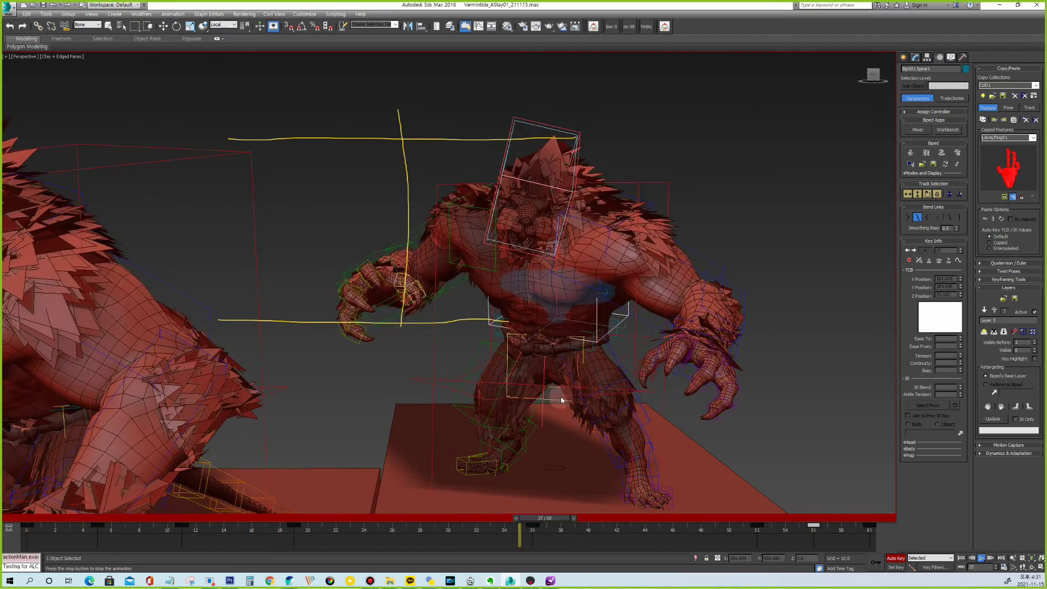
click(628, 341)
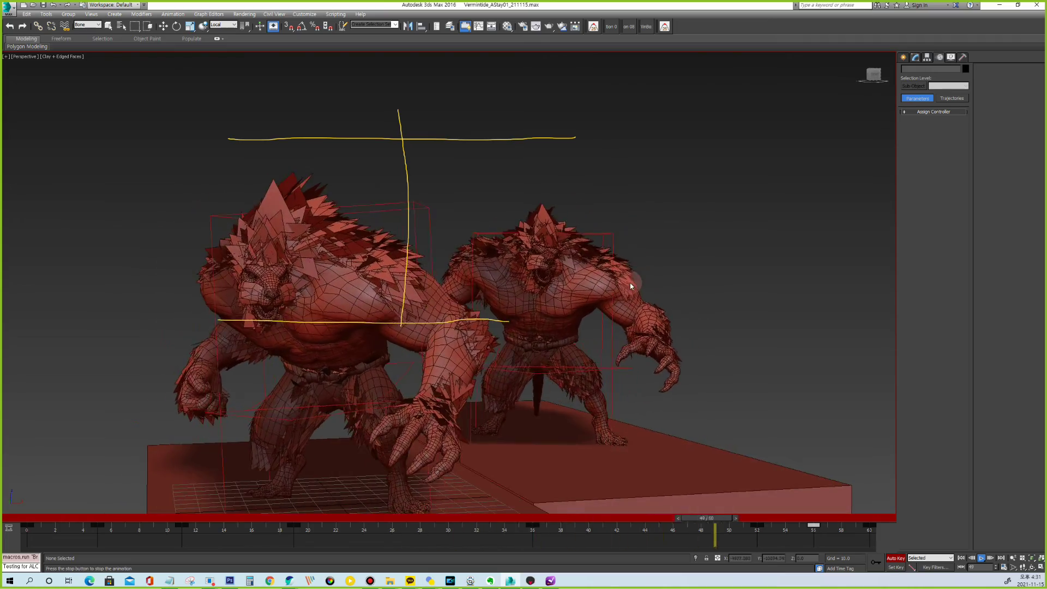
Examine the looping playback from front and side angles, and stop it at frame 11.
alt+middle_drag(632, 284, 591, 325)
alt+middle_drag(678, 319, 650, 325)
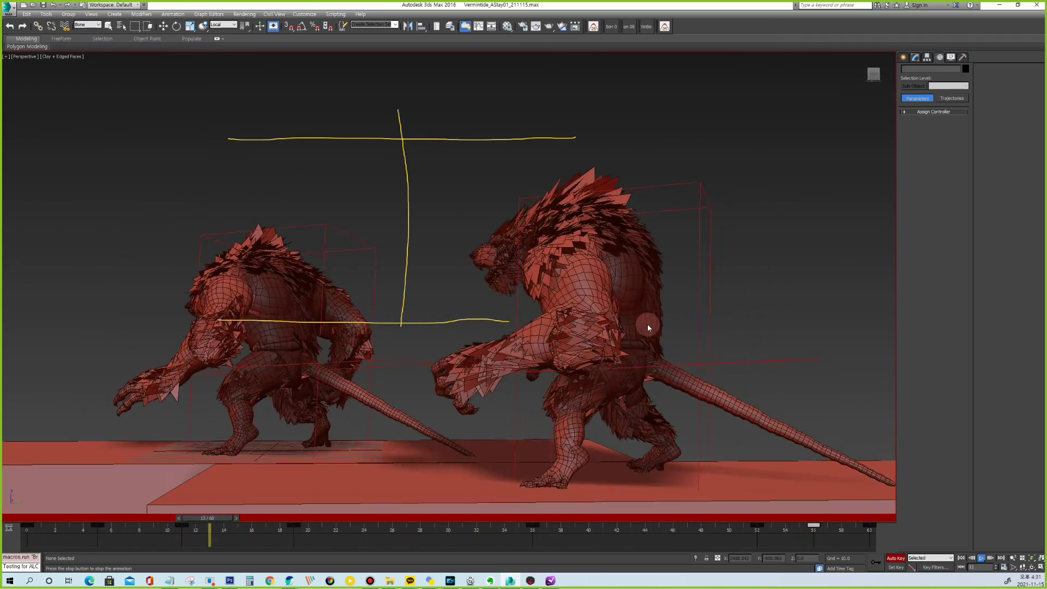
key(/)
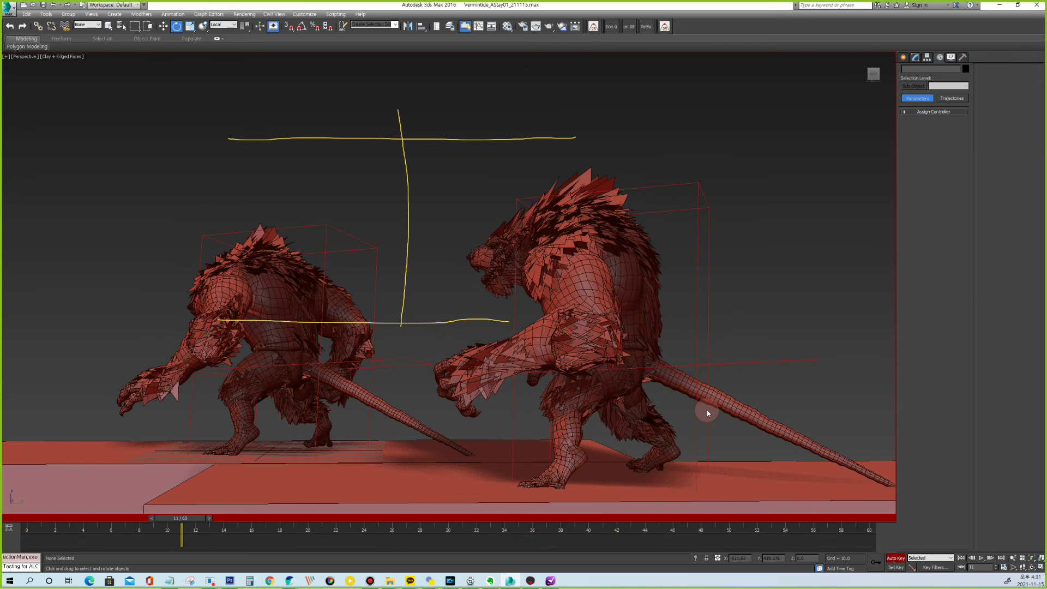
Show the biped bones, select the biped's center of mass, and go down through the animation layers to Original.
key(shift+b)
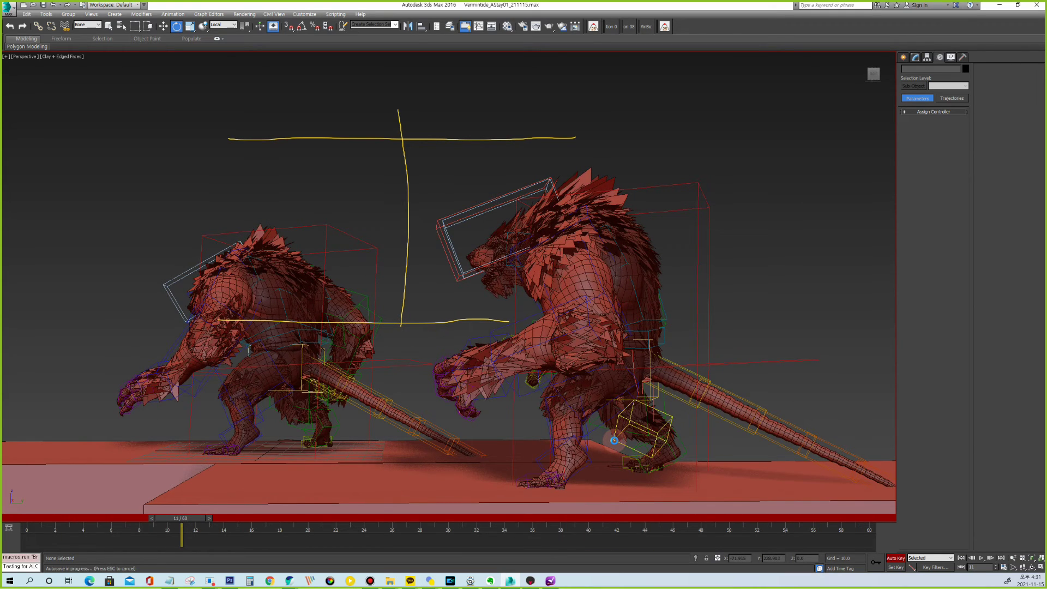
click(646, 434)
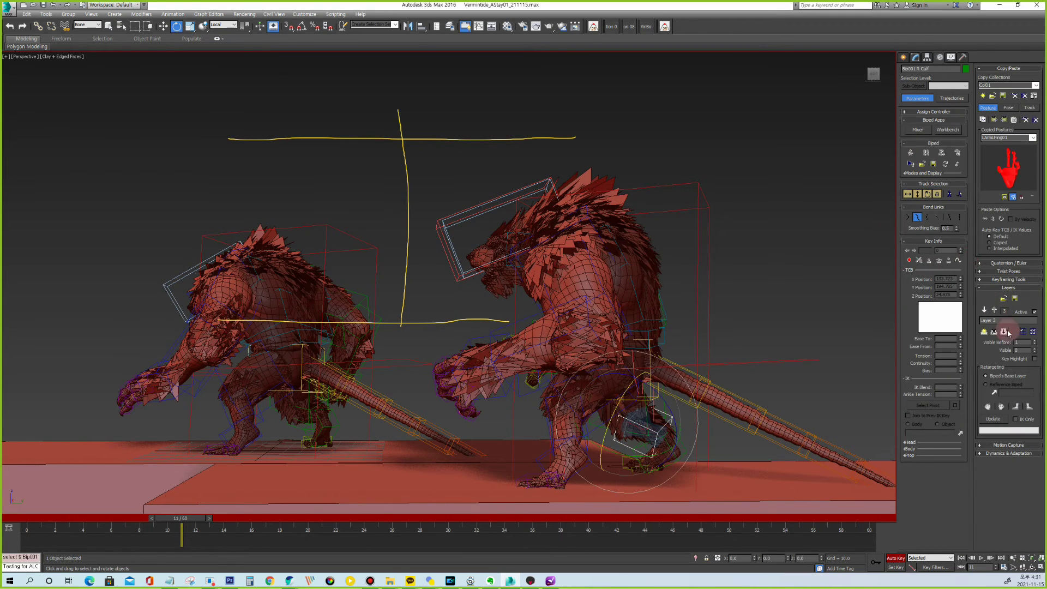
click(985, 311)
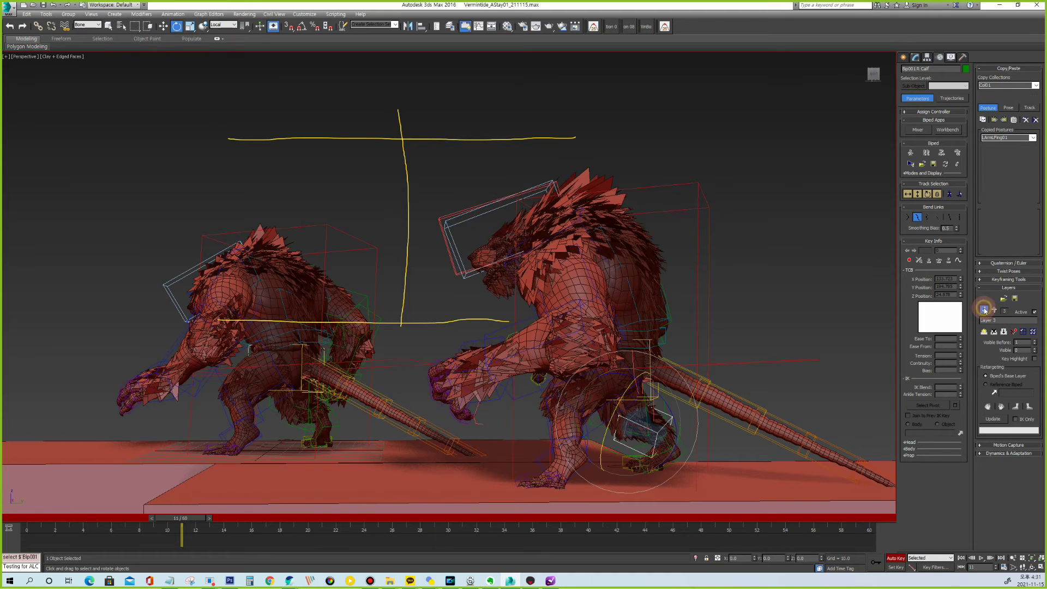
click(917, 194)
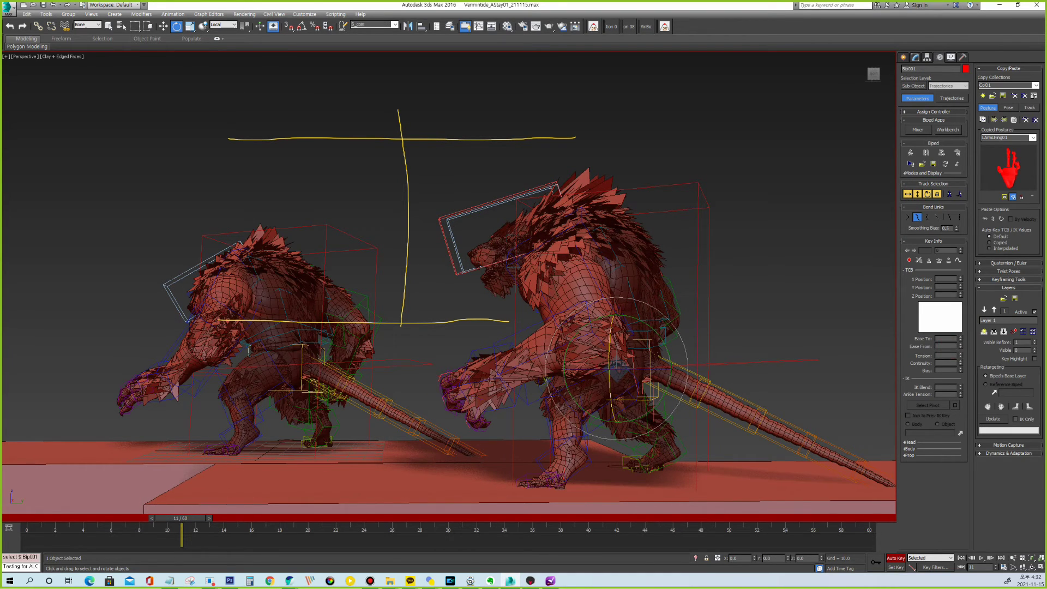
click(985, 311)
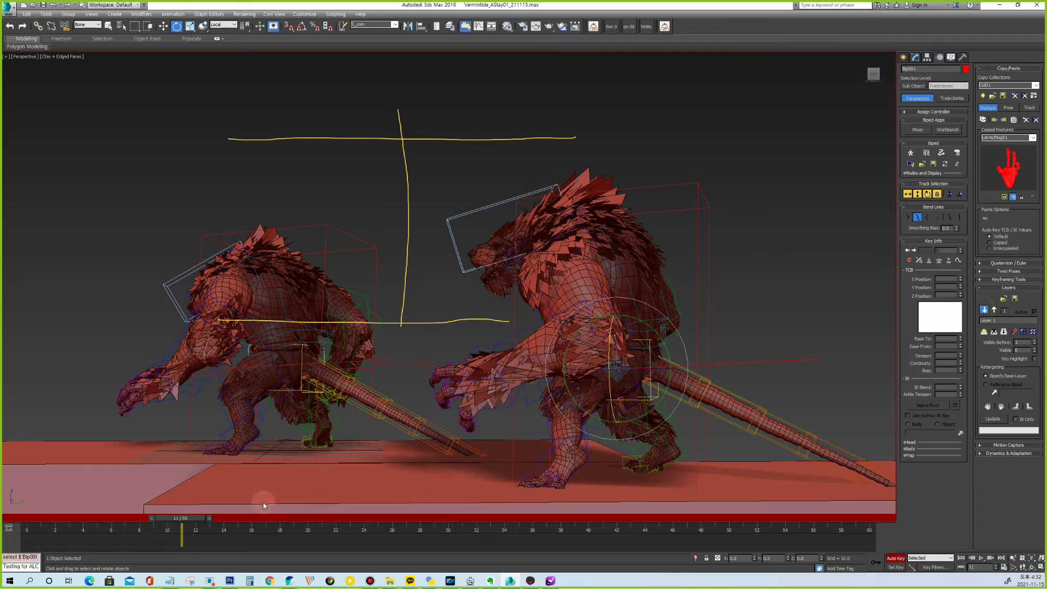
Play back the center-of-mass motion from frame 0 in the wireframe Right view.
click(36, 520)
key(r)
key(F3)
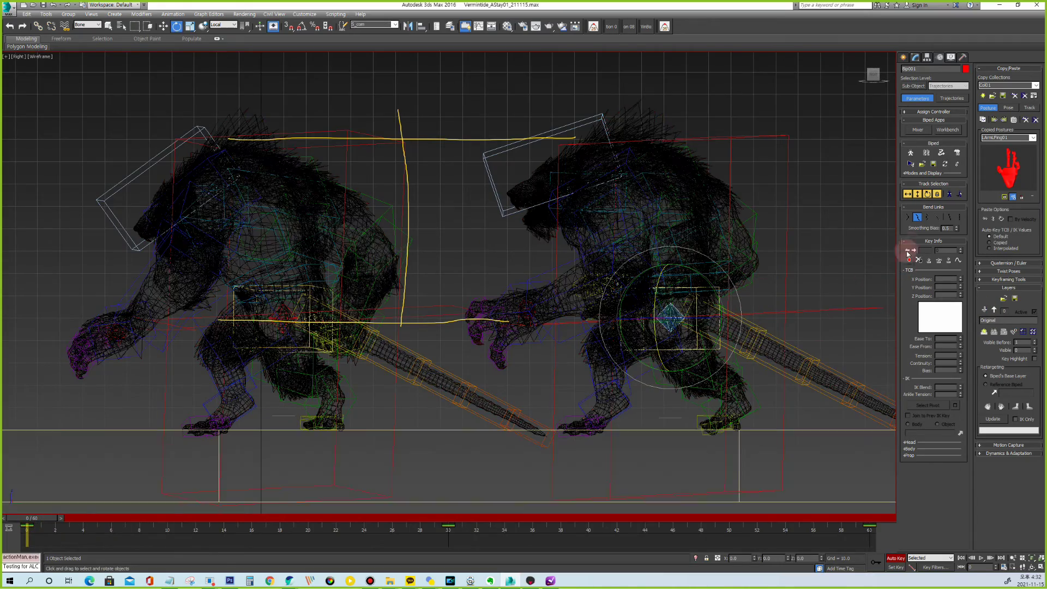
scroll(716, 310, up, 3)
middle_drag(715, 309, 649, 325)
scroll(541, 331, up, 2)
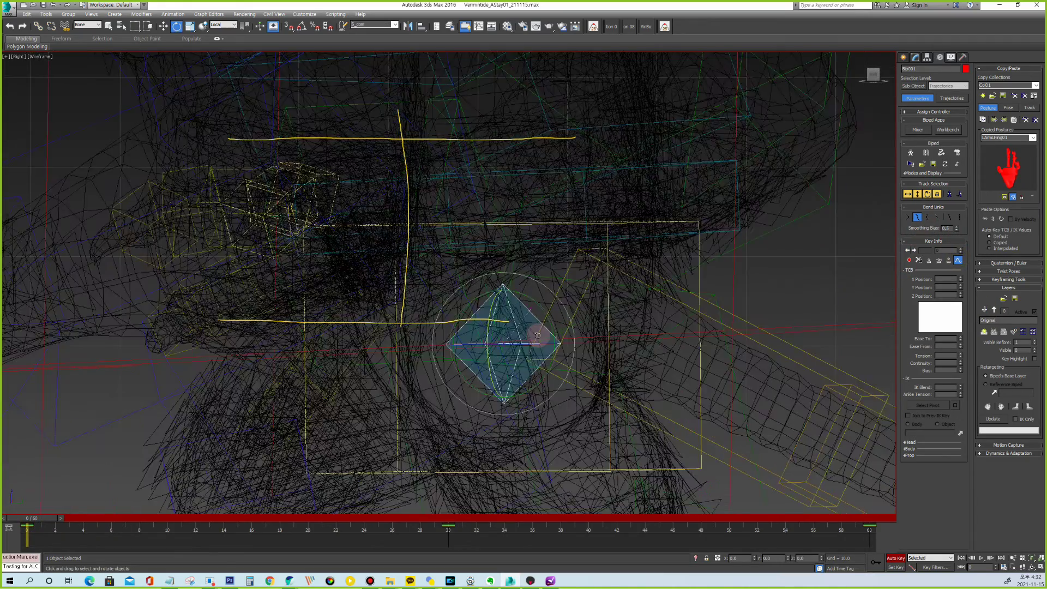
click(477, 470)
key(slash)
key(slash)
Move the center of mass at frame 14 in the Right view.
click(33, 522)
drag(33, 523, 222, 528)
key(w)
scroll(546, 349, up, 4)
drag(486, 268, 469, 254)
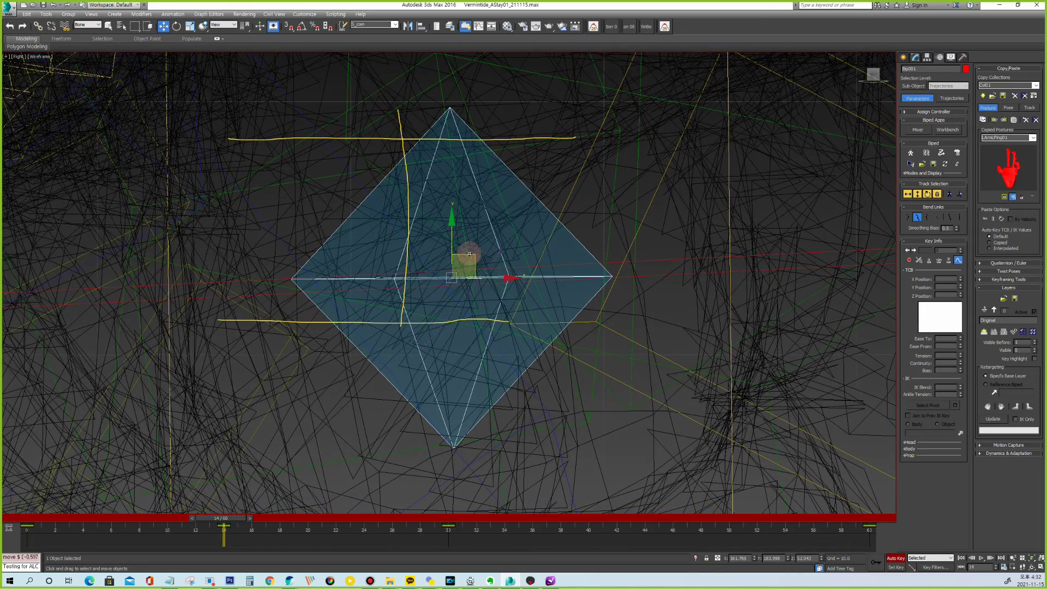
Move the center of mass at frame 45 in the Right view and play back the result.
drag(35, 515, 651, 544)
drag(492, 272, 509, 280)
key(slash)
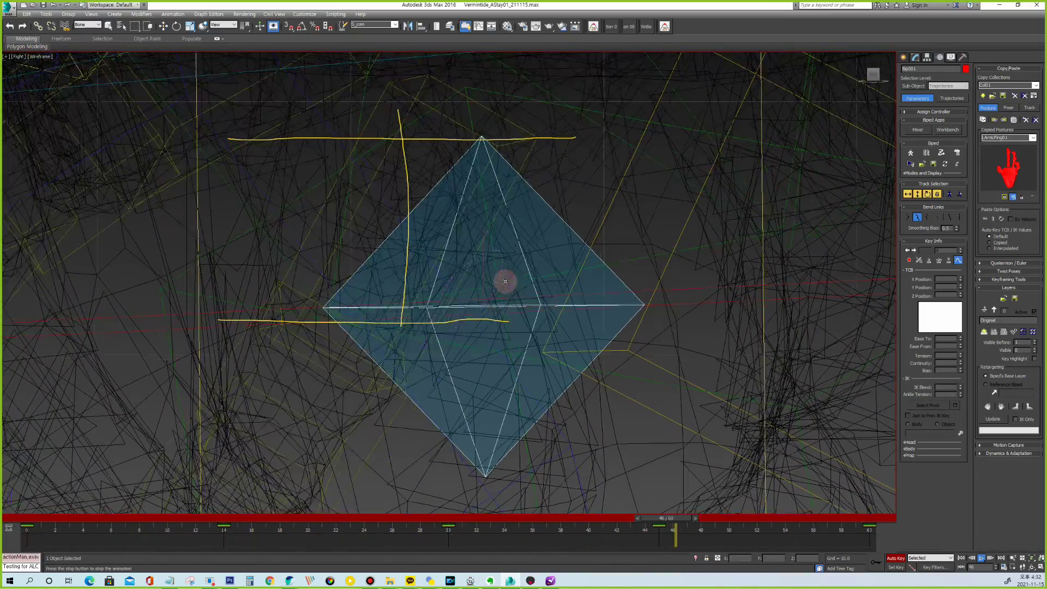
key(slash)
Adjust the center of mass's position at frame 14 in the Front view.
drag(213, 520, 236, 521)
key(f)
scroll(556, 250, up, 5)
middle_drag(556, 250, 493, 299)
key(z)
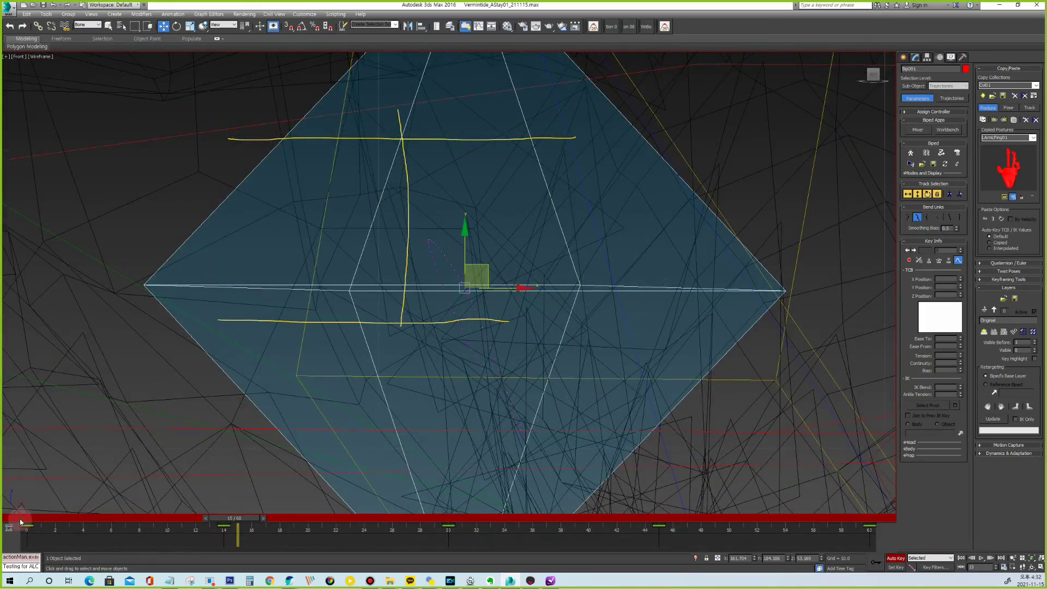
drag(22, 520, 221, 523)
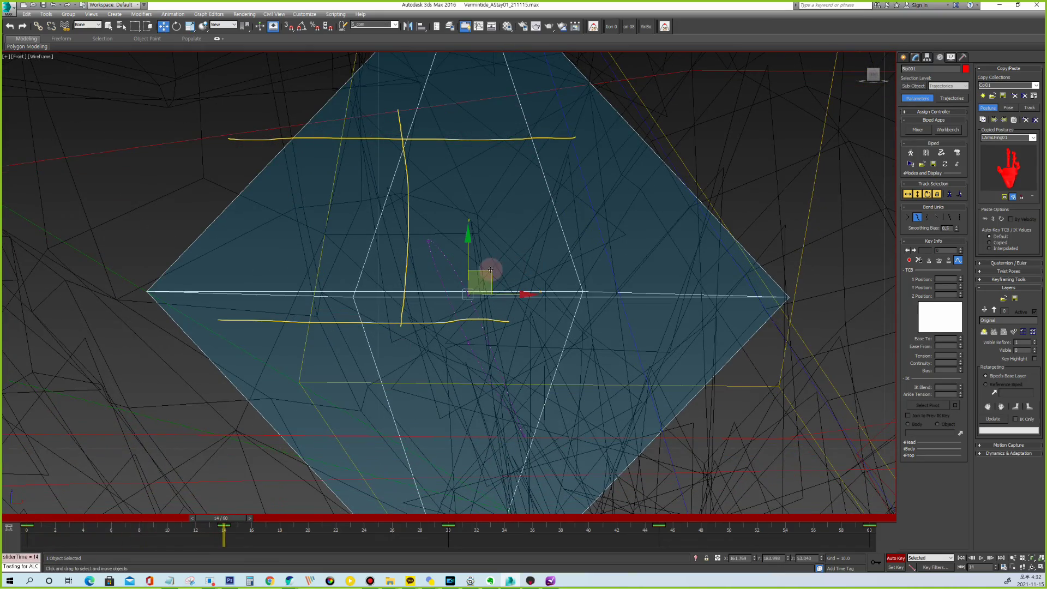
drag(490, 270, 504, 265)
Step through the frames and play back the loop to examine the center of mass's path in the Front view.
key(period)
key(period)
key(period)
key(period)
key(period)
key(period)
key(period)
key(period)
key(period)
key(period)
key(period)
key(period)
key(period)
key(period)
key(period)
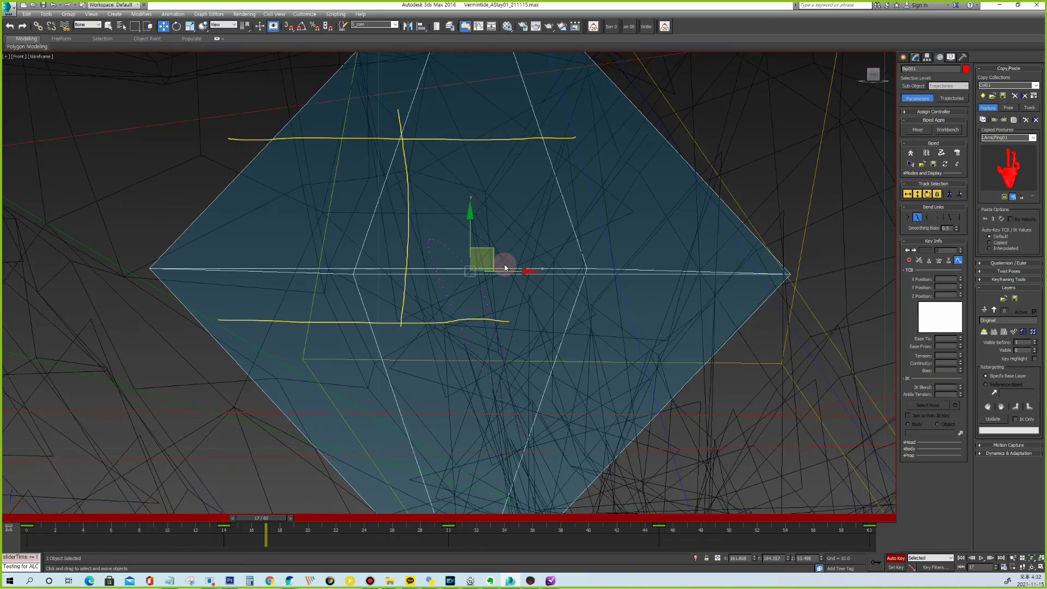
key(period)
key(period)
key(period)
key(period)
key(period)
key(period)
key(period)
key(period)
key(period)
key(period)
key(period)
key(period)
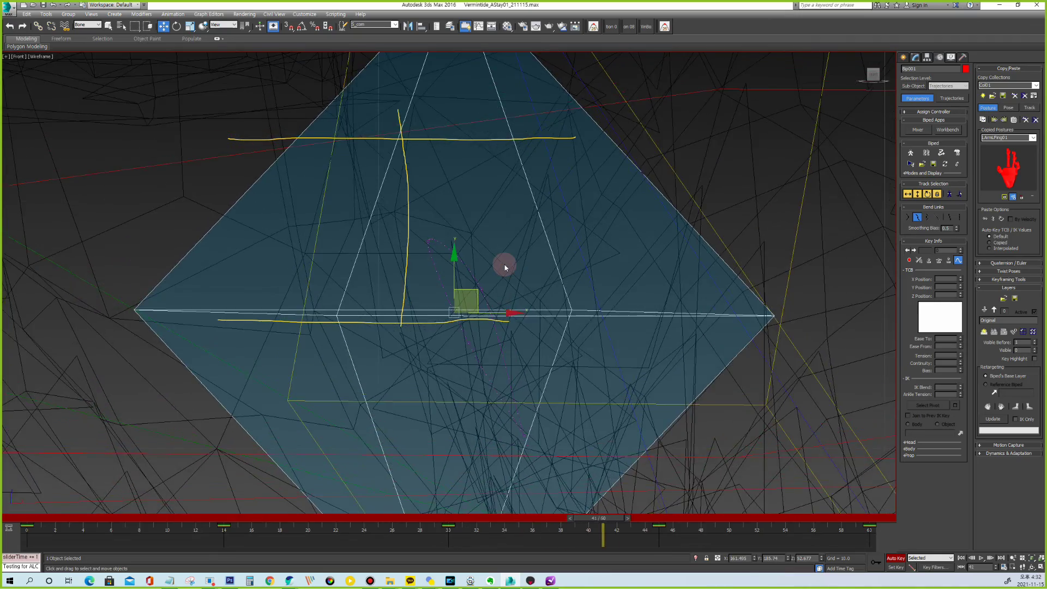
key(slash)
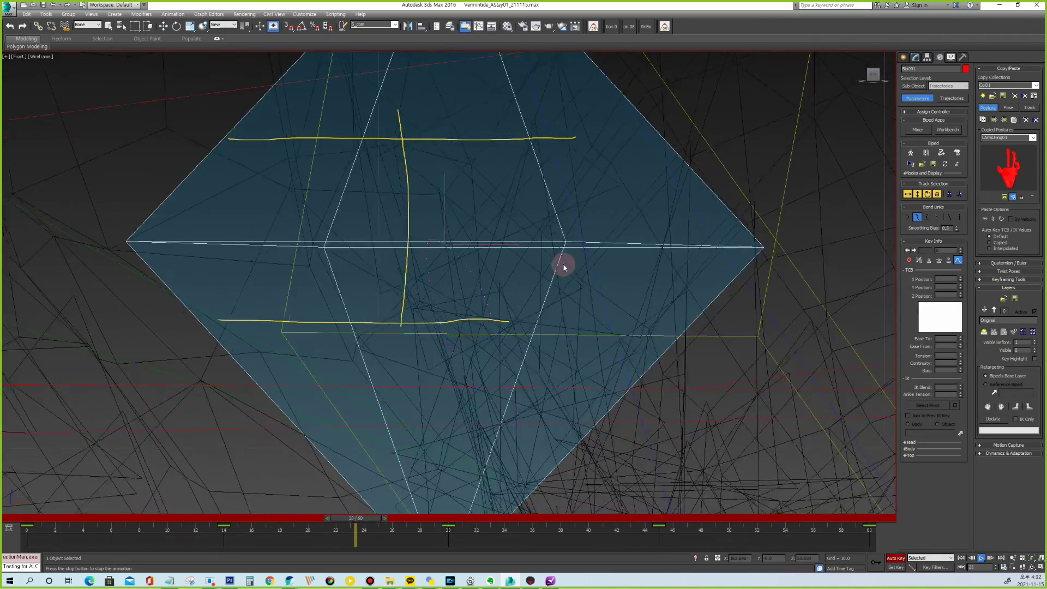
key(w)
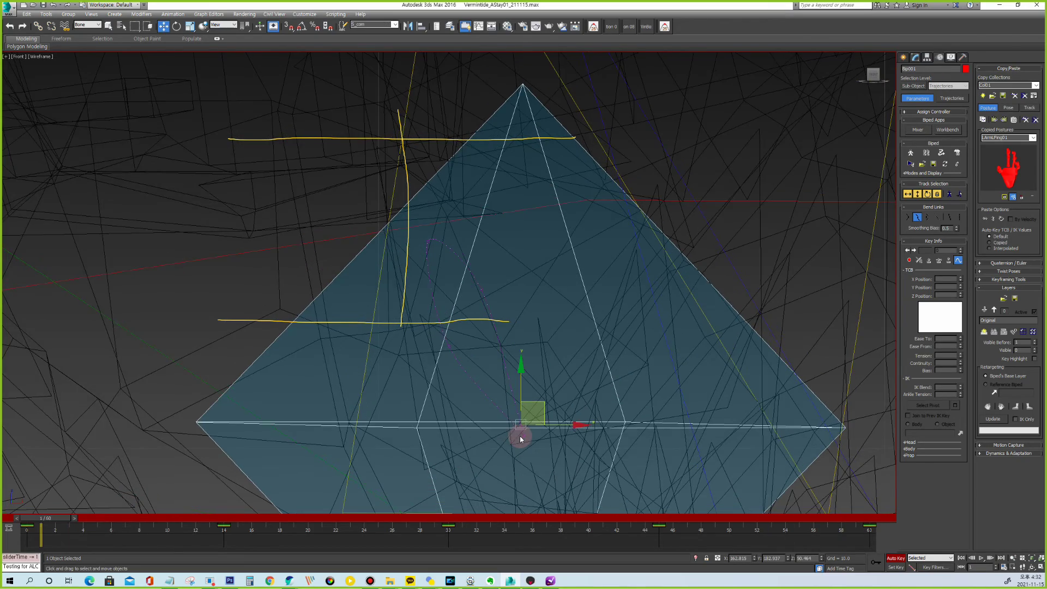
scroll(658, 286, down, 4)
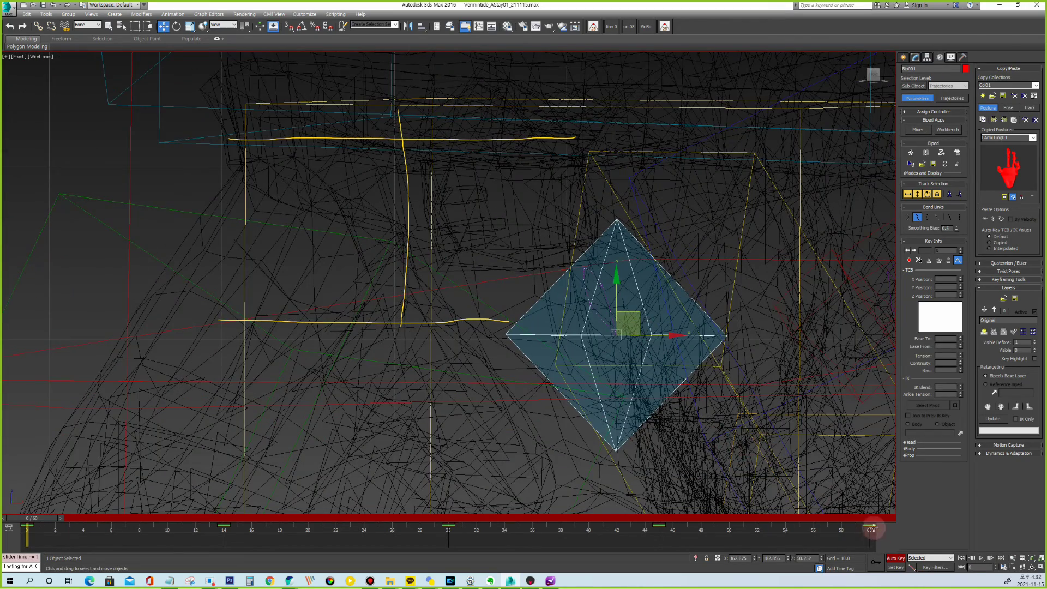
Select the S_Allkey set of biped parts and go up through the animation layers to Layer 3.
key(q)
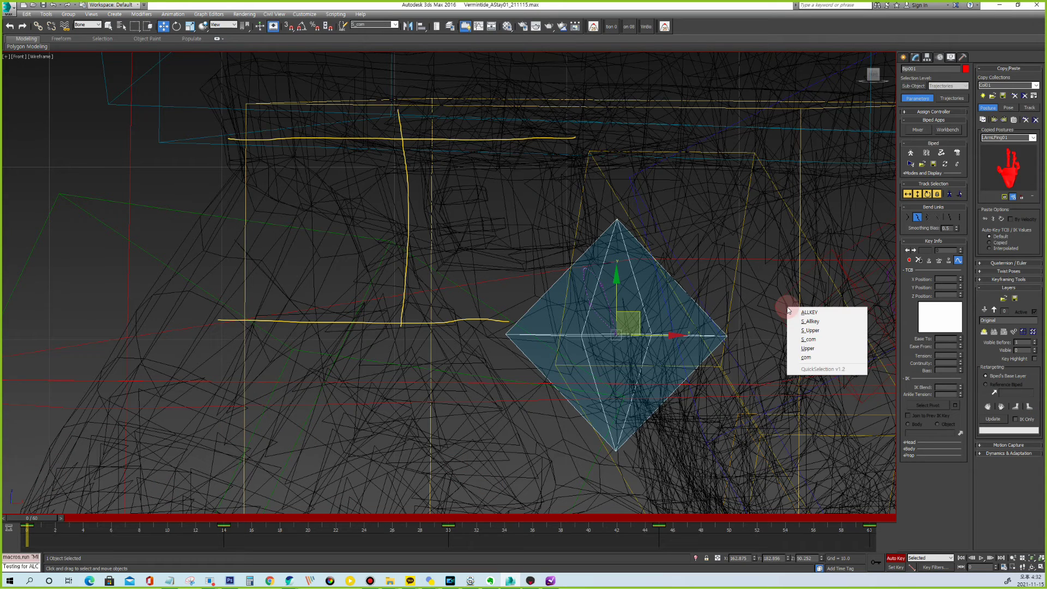
click(813, 322)
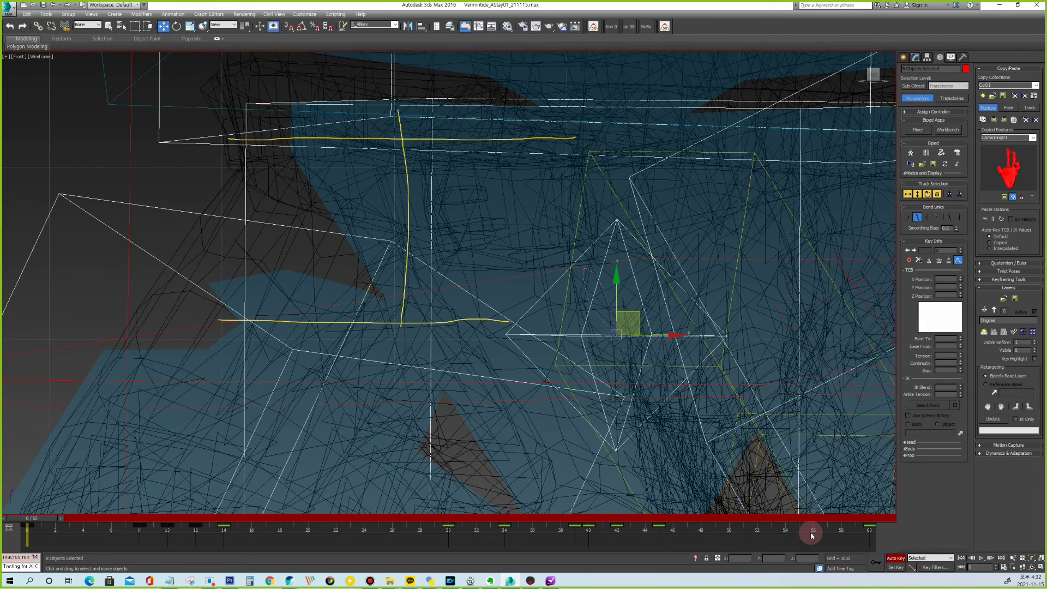
click(995, 310)
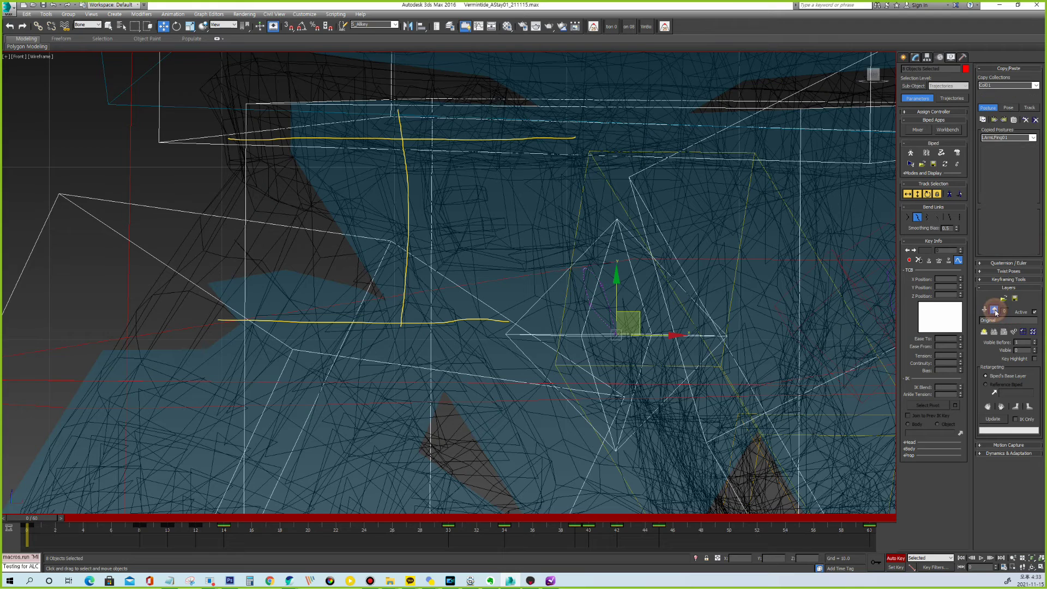
click(992, 311)
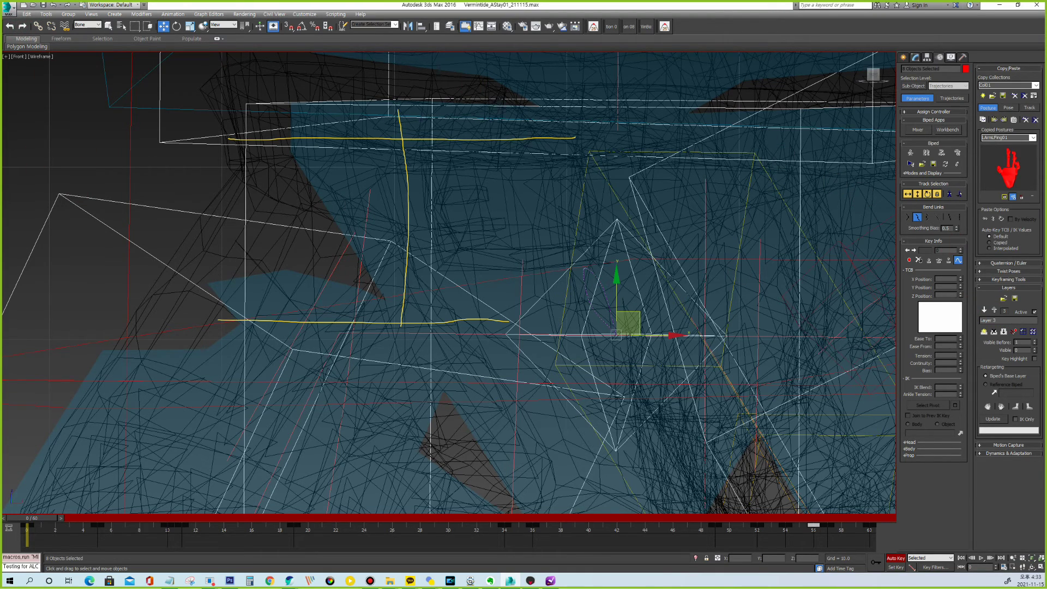
Save the scene as Vermintide_AStay03_211115.max and collapse the animation layers into Original.
click(732, 295)
click(613, 277)
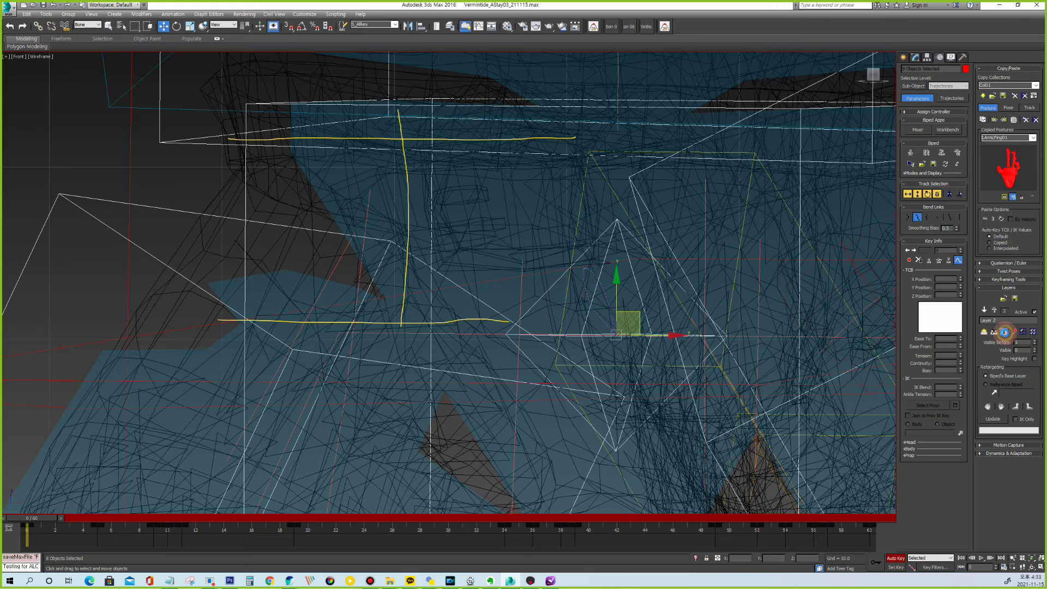
click(1004, 332)
Select all keys of the loop, extend the end of the time range, and copy the keys past frame 60.
drag(887, 531, 24, 530)
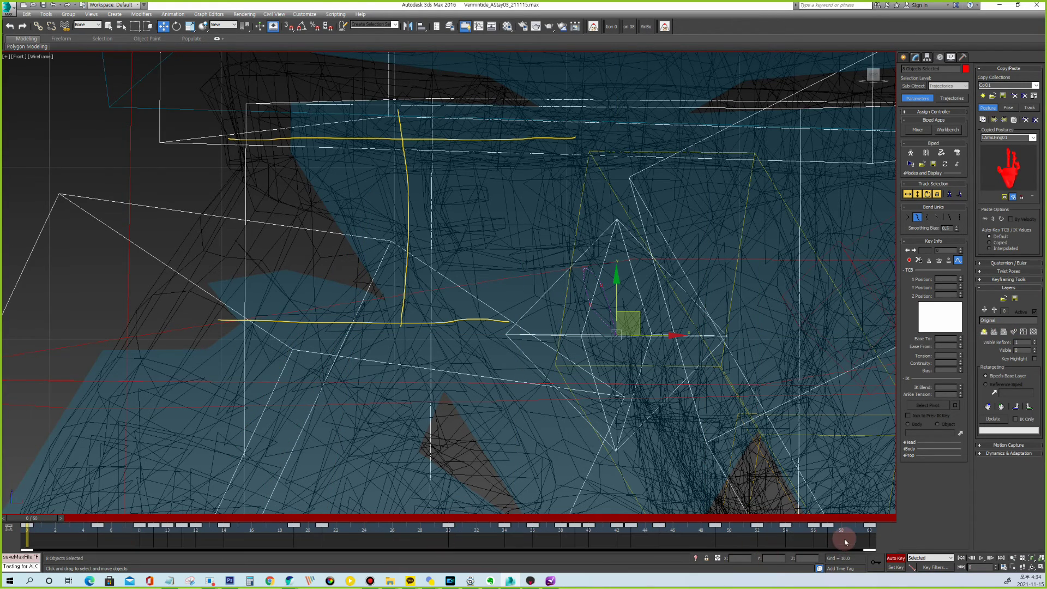
ctrl+alt+right_drag(845, 538, 234, 535)
ctrl+alt+right_drag(653, 539, 509, 540)
drag(500, 537, 280, 532)
shift+drag(60, 527, 475, 542)
Extend the time range before frame 0, copy the loop's keys there, and restore the range to frames 0 to 60.
ctrl+alt+drag(60, 530, 807, 538)
ctrl+alt+drag(98, 539, 115, 540)
drag(410, 536, 561, 539)
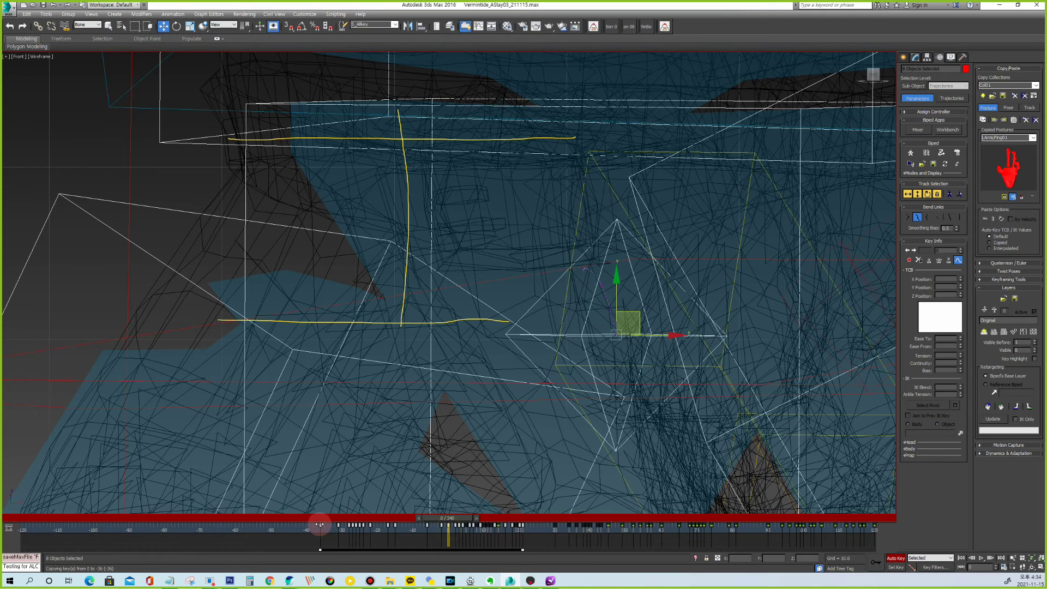
shift+drag(235, 530, 39, 534)
ctrl+alt+drag(379, 543, 145, 538)
ctrl+alt+right_drag(149, 539, 559, 551)
Select the center of mass and examine how its trajectory joins at the loop point at frame 0.
click(919, 194)
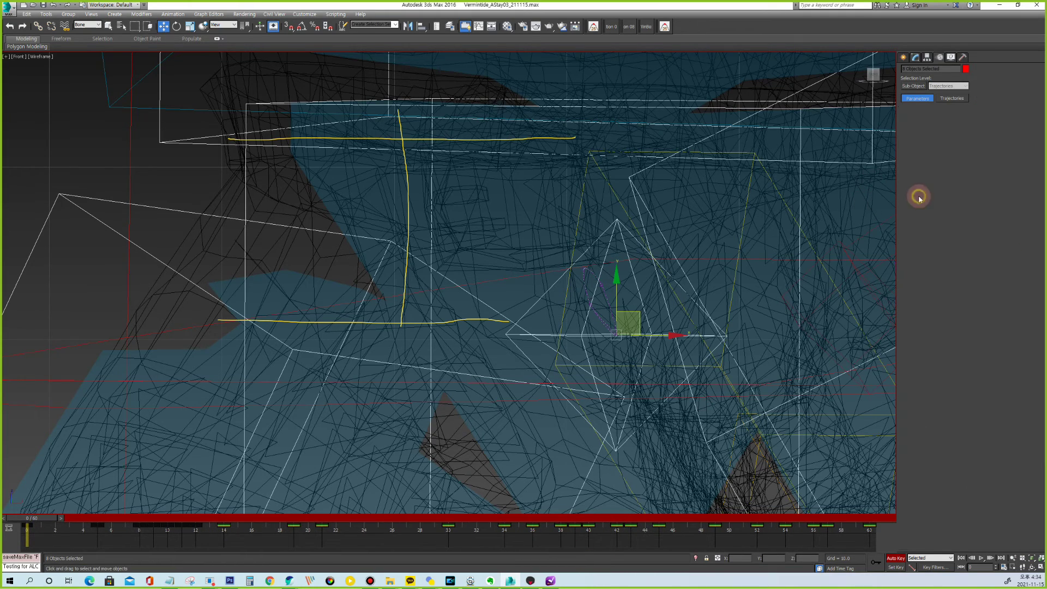
scroll(609, 340, up, 8)
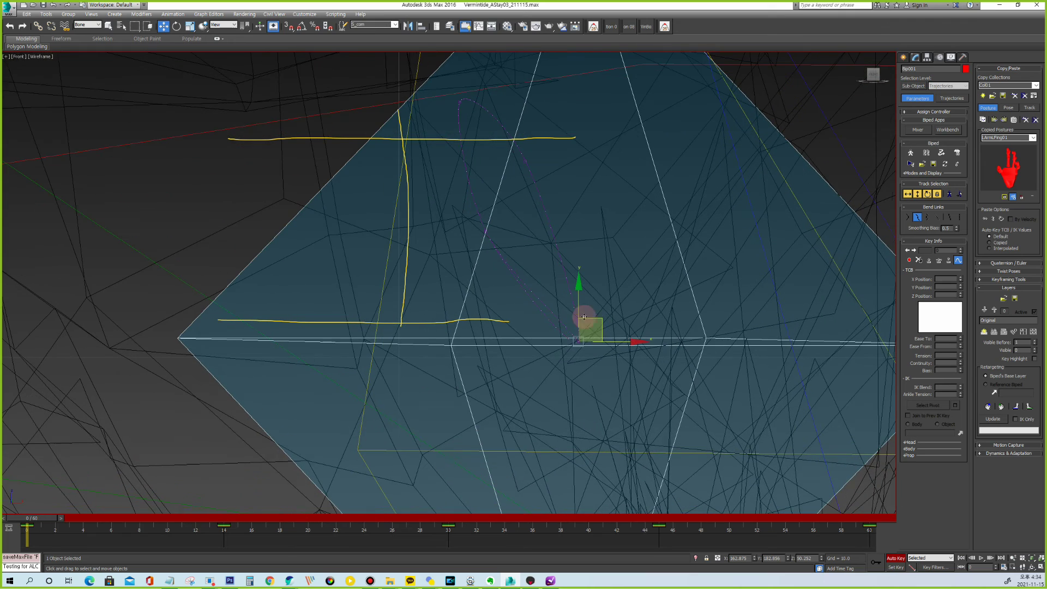
scroll(597, 329, up, 5)
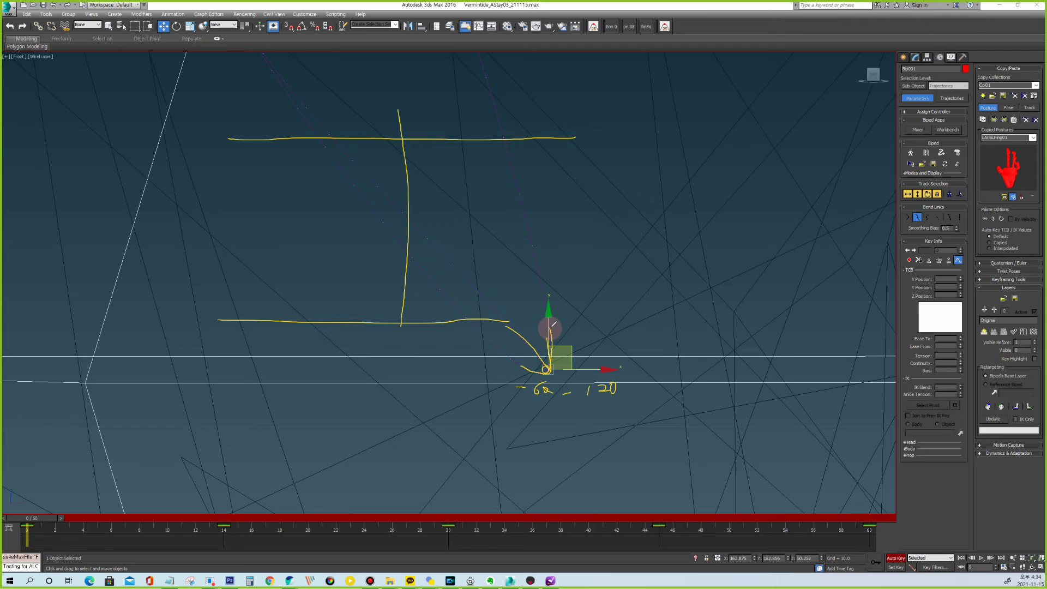
right_click(300, 180)
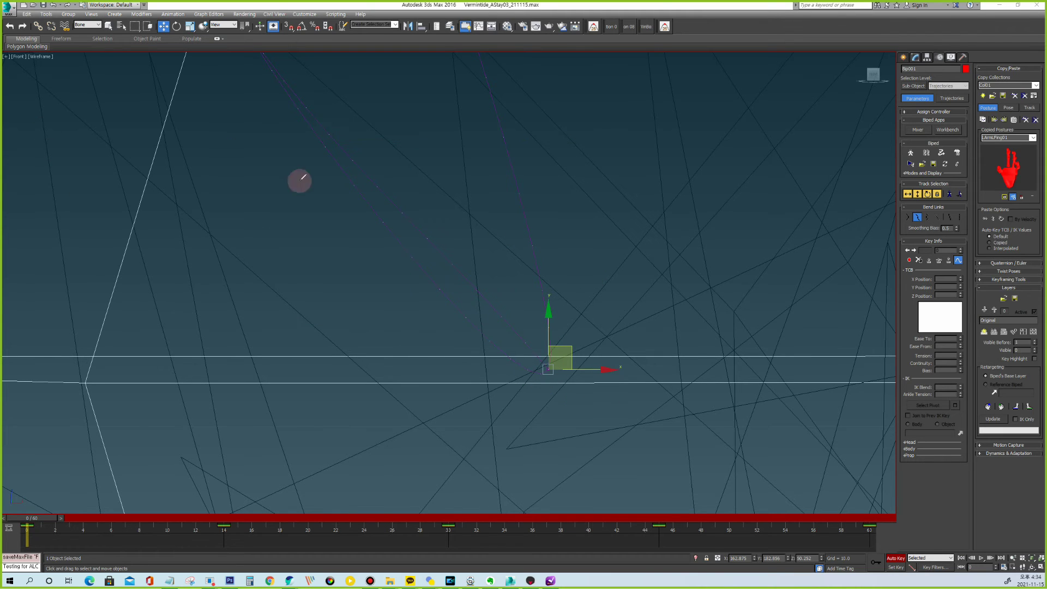
scroll(715, 342, down, 7)
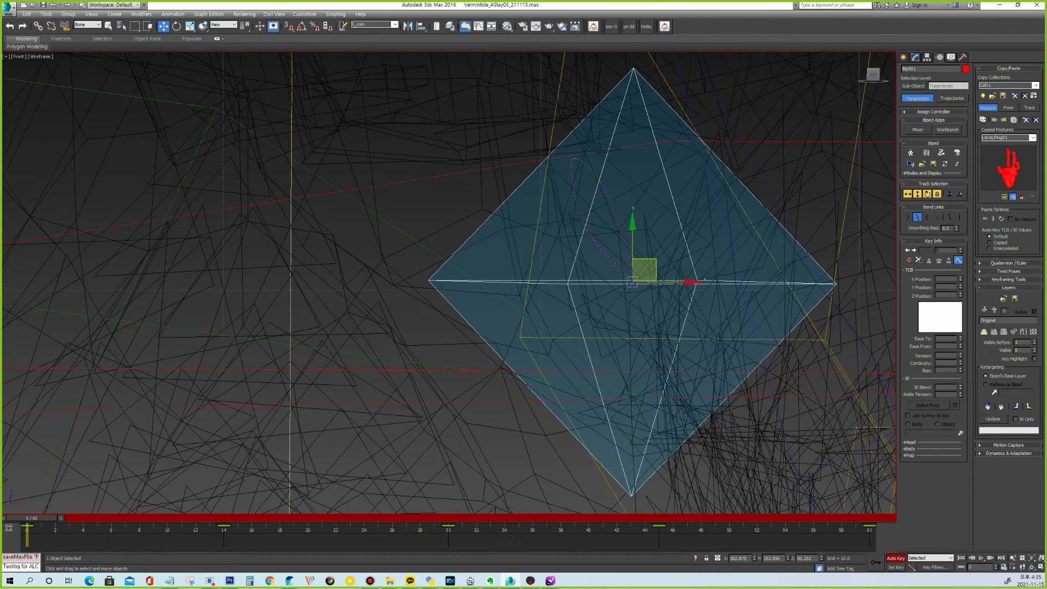
middle_drag(666, 257, 591, 334)
scroll(626, 297, down, 5)
Play back the loop and examine the whole body's motion in the Front, Right and shaded Perspective views.
key(/)
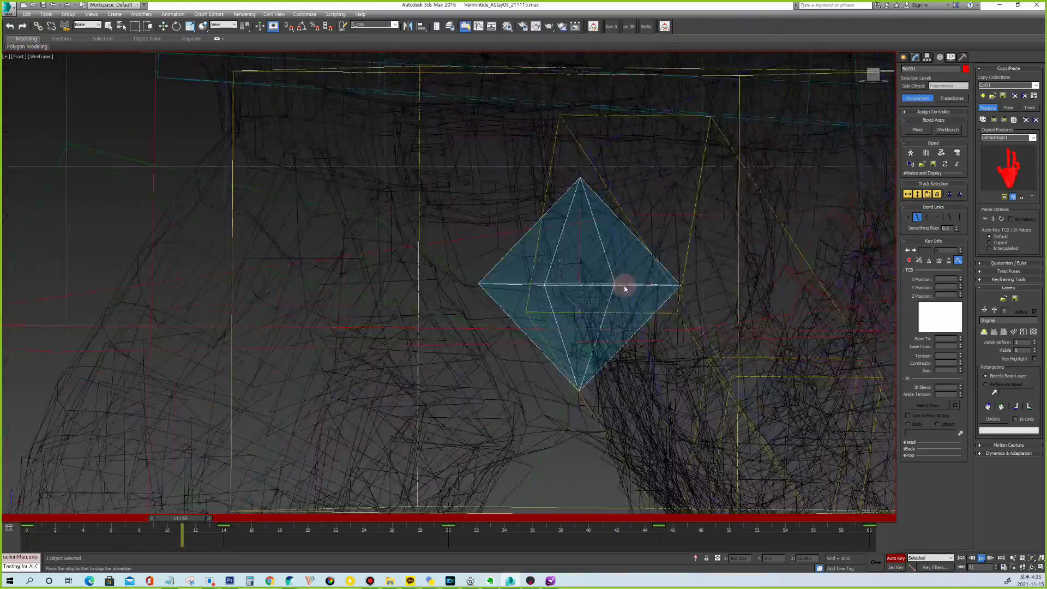
key(r)
key(z)
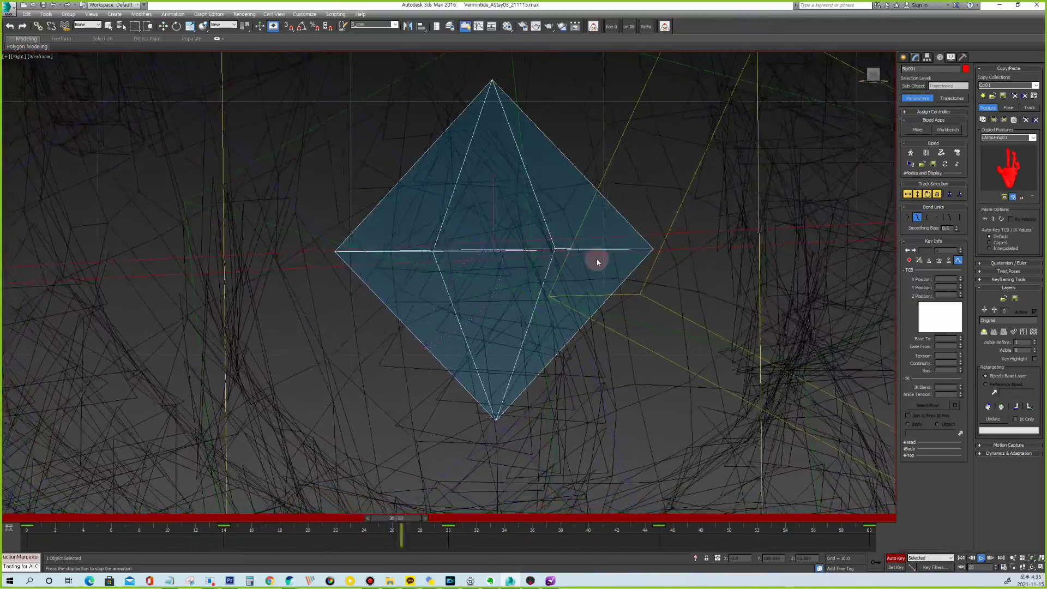
scroll(472, 386, down, 9)
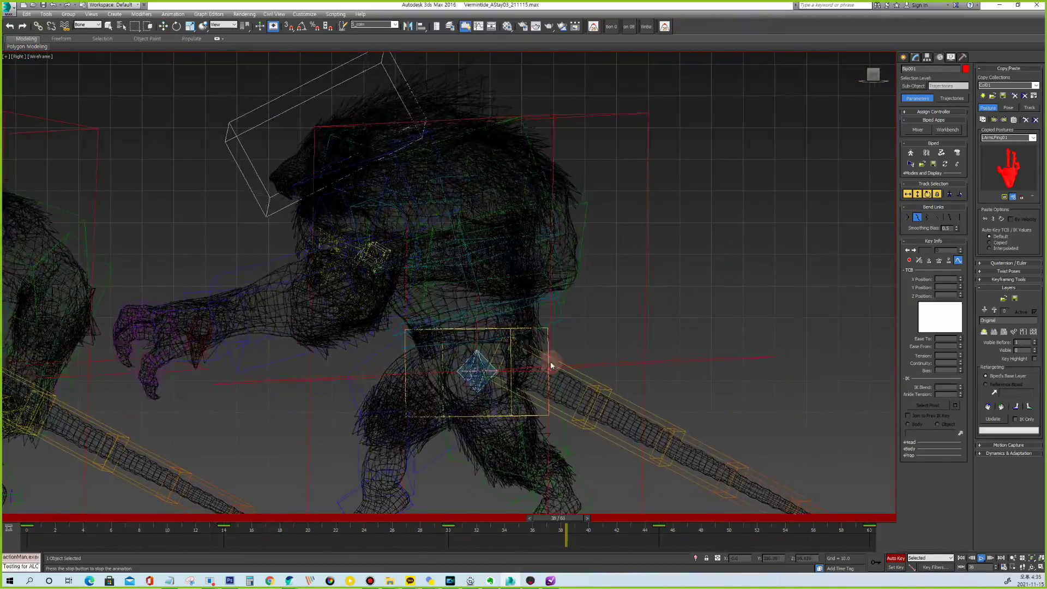
scroll(524, 352, down, 3)
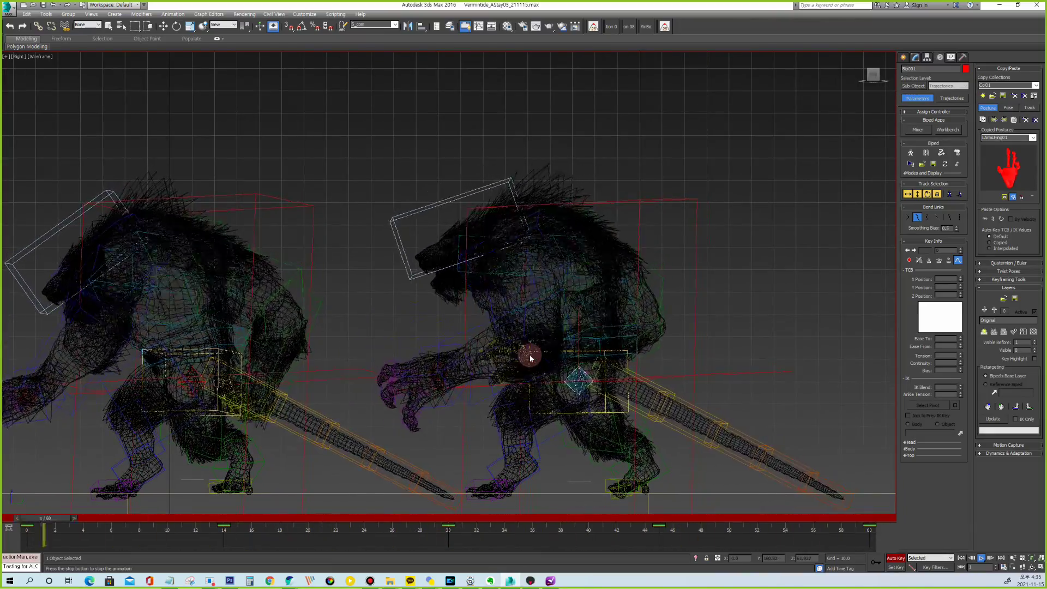
key(F3)
key(p)
alt+middle_drag(529, 354, 560, 357)
scroll(587, 146, up, 3)
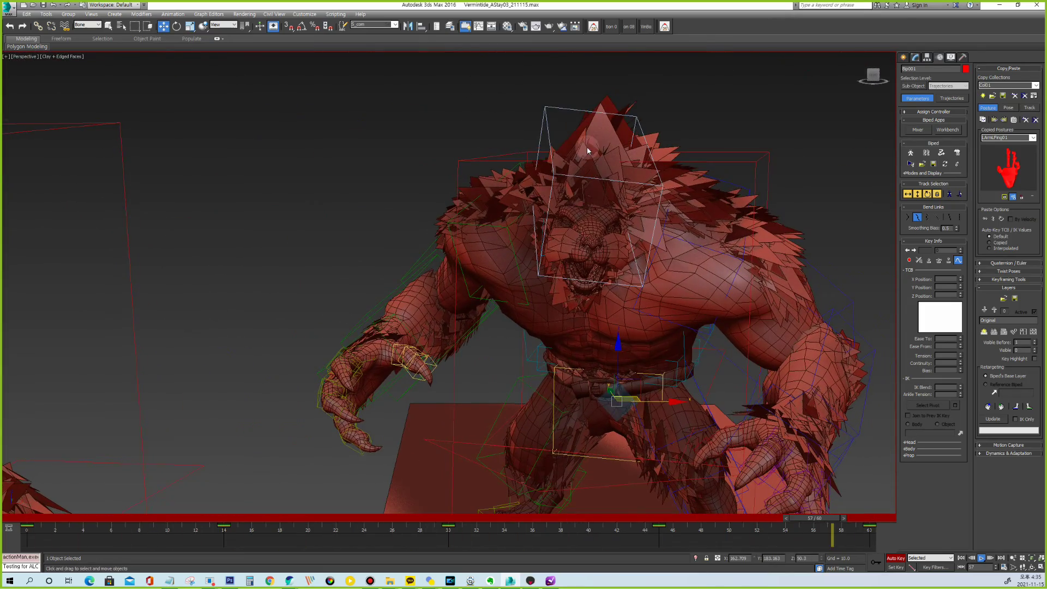
Select the spine bone and the center of mass, and examine them closely in the Right wireframe view.
click(529, 358)
key(F3)
alt+middle_drag(769, 299, 739, 295)
middle_drag(273, 338, 437, 306)
click(585, 326)
alt+middle_drag(371, 390, 363, 351)
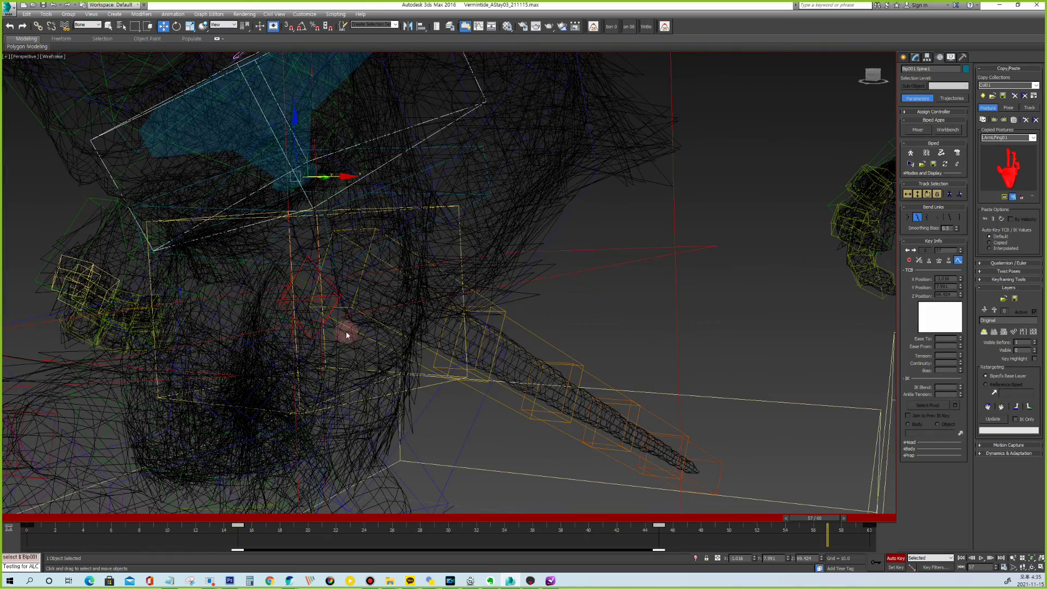
click(282, 295)
key(r)
key(z)
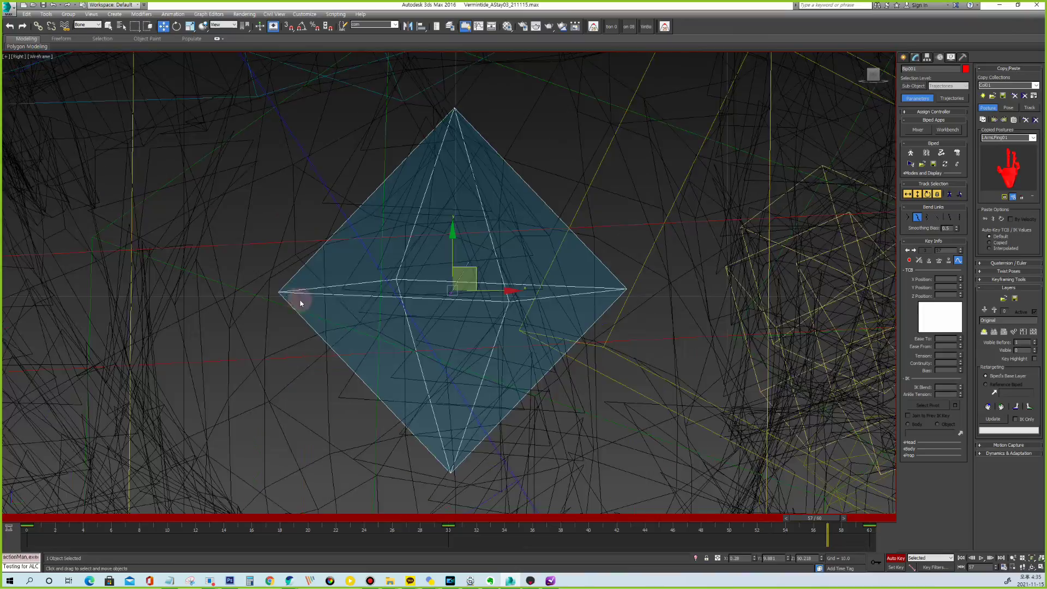
scroll(449, 273, down, 6)
middle_drag(505, 158, 510, 322)
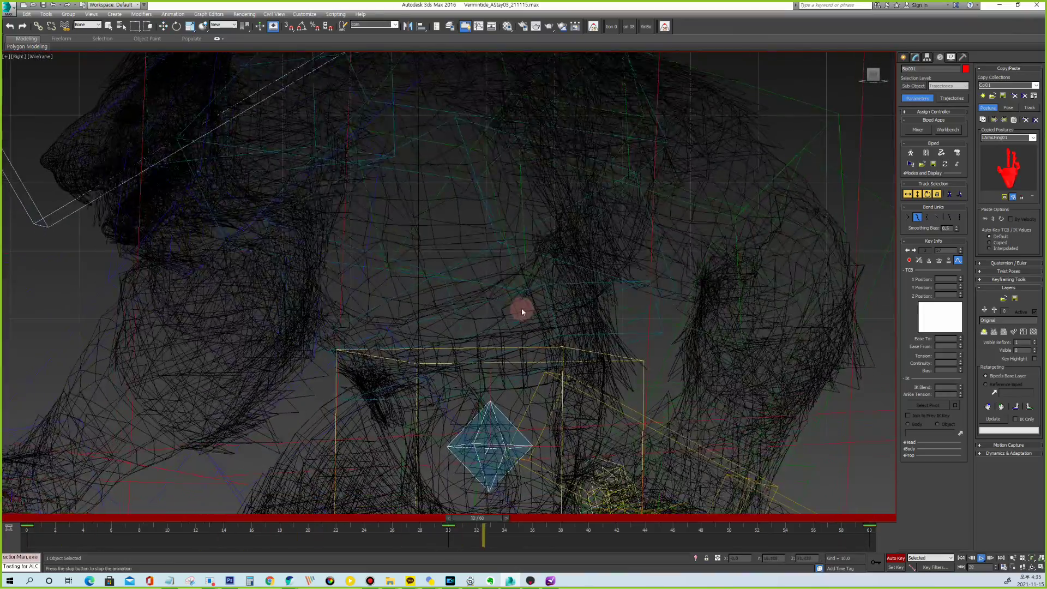
Play back the loop and examine the trajectory of the Spine1 bone up close in the Right view.
key(slash)
click(459, 326)
key(slash)
middle_drag(480, 265, 530, 428)
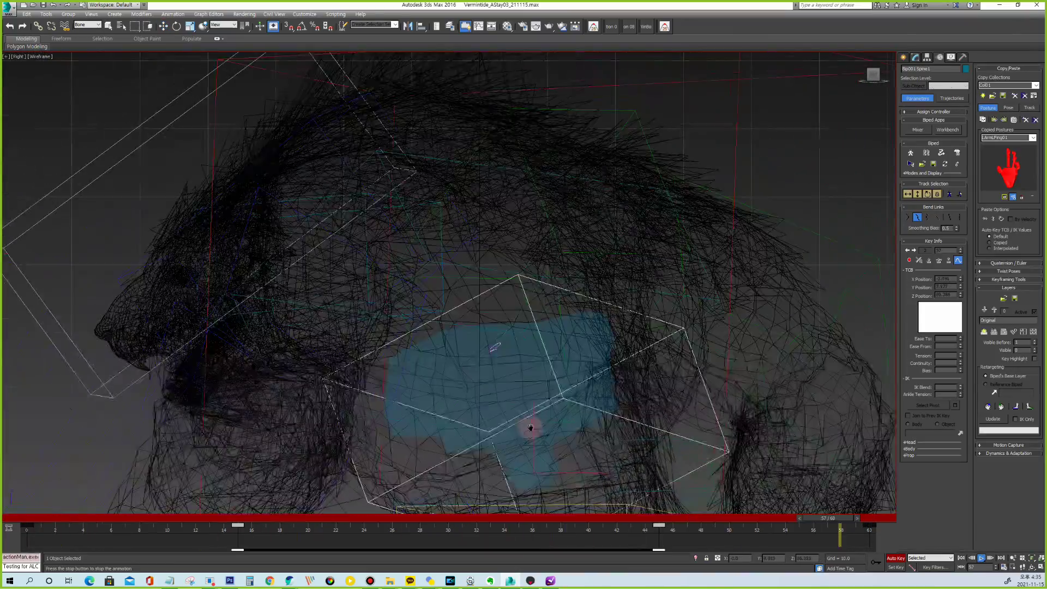
scroll(527, 431, up, 6)
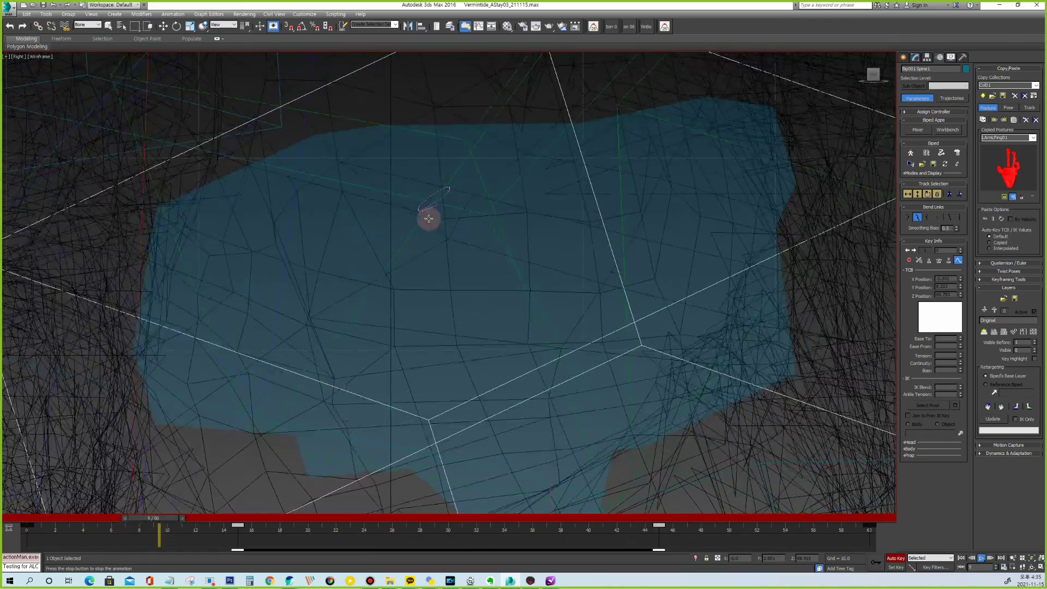
scroll(492, 316, up, 5)
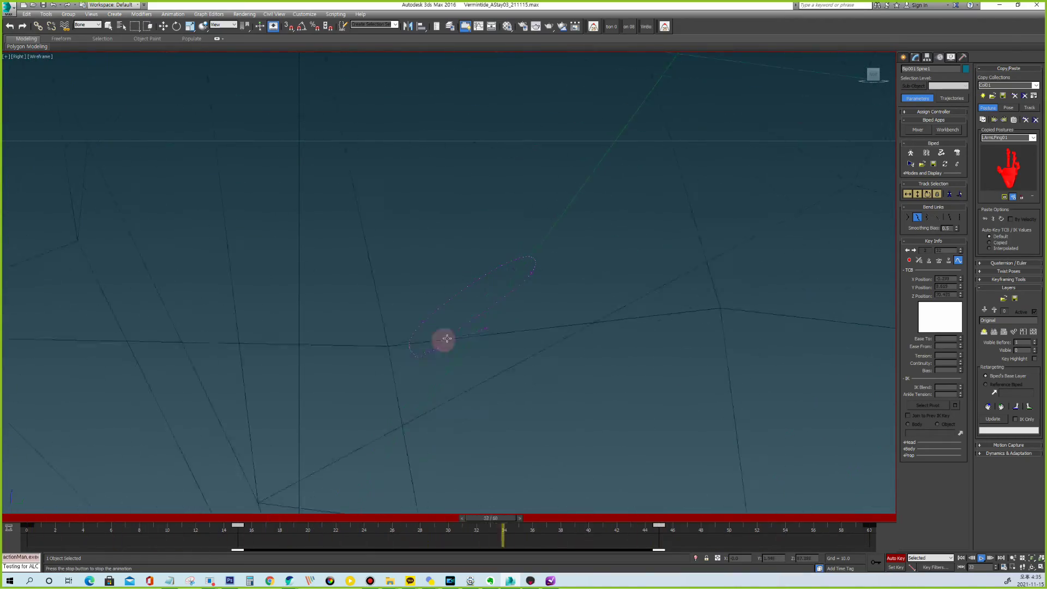
scroll(530, 259, down, 10)
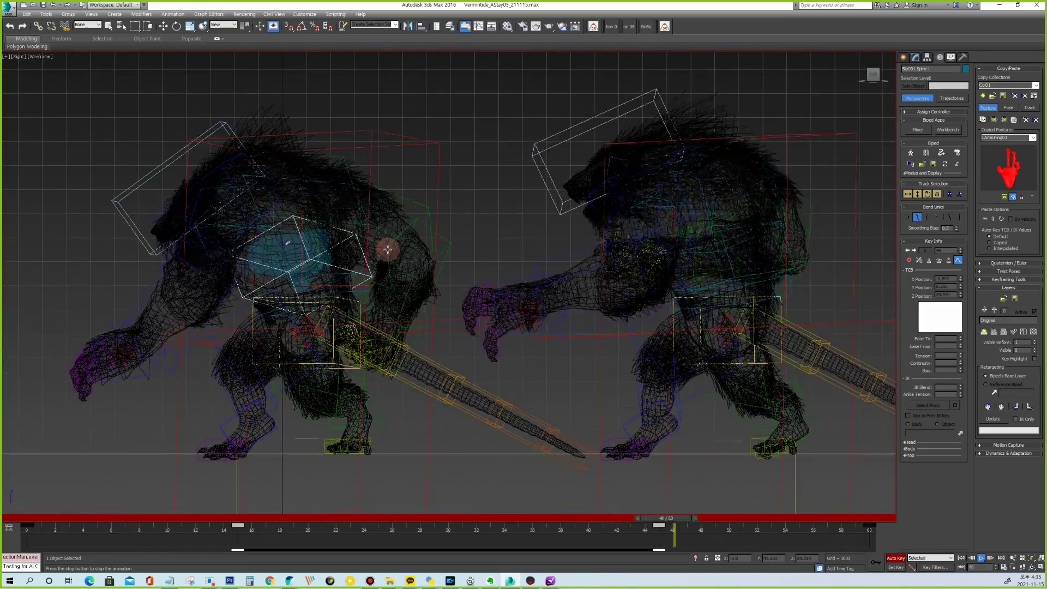
Examine the looping motion in the shaded Perspective view from the front and from above.
key(p)
scroll(694, 304, down, 4)
alt+middle_drag(727, 266, 795, 256)
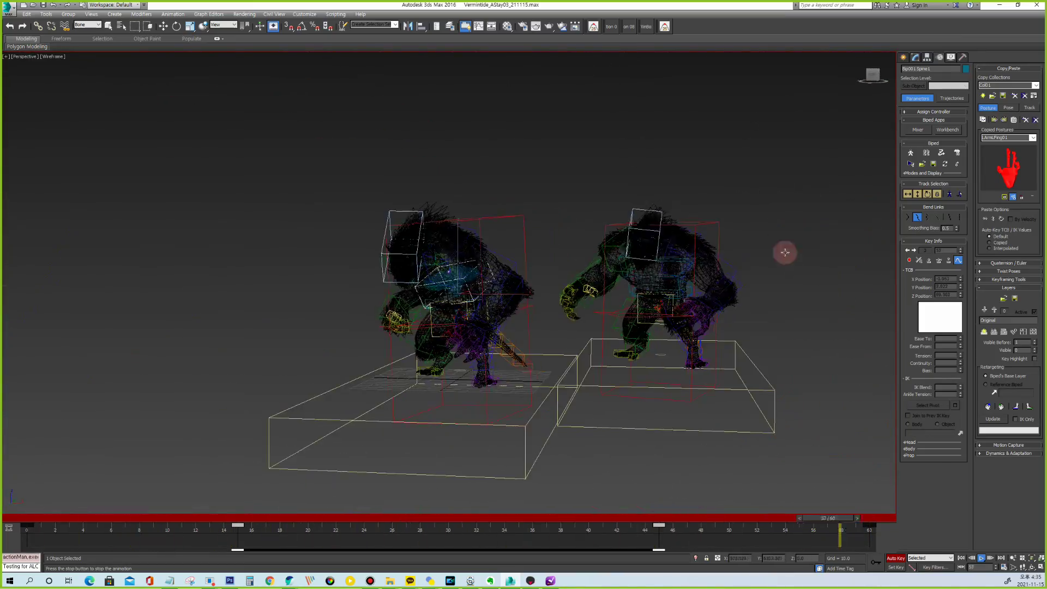
scroll(669, 297, up, 6)
key(F3)
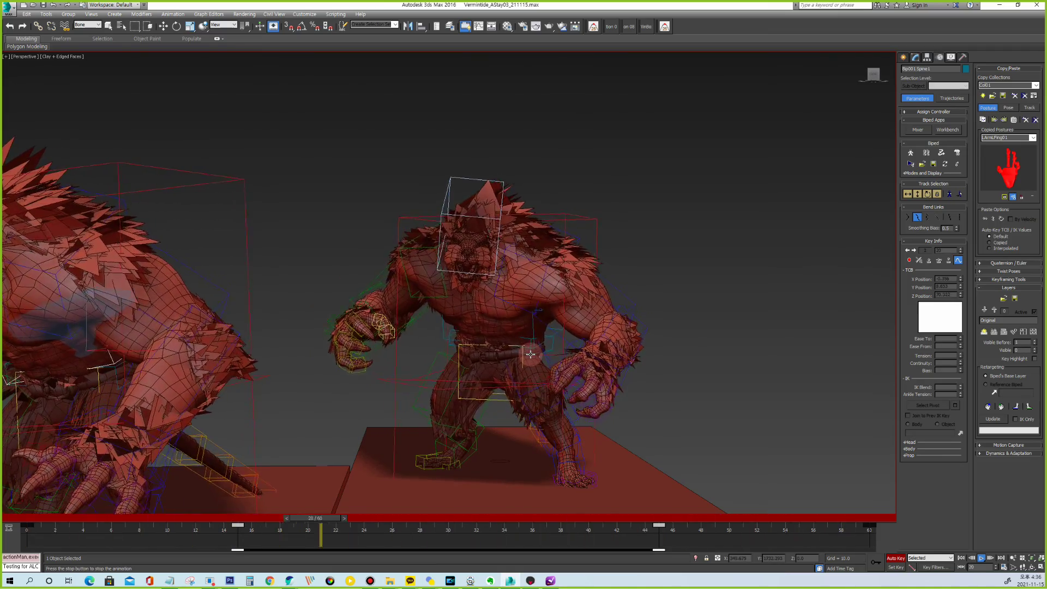
key(shift+b)
middle_drag(612, 299, 698, 271)
alt+middle_drag(633, 235, 618, 329)
key(w)
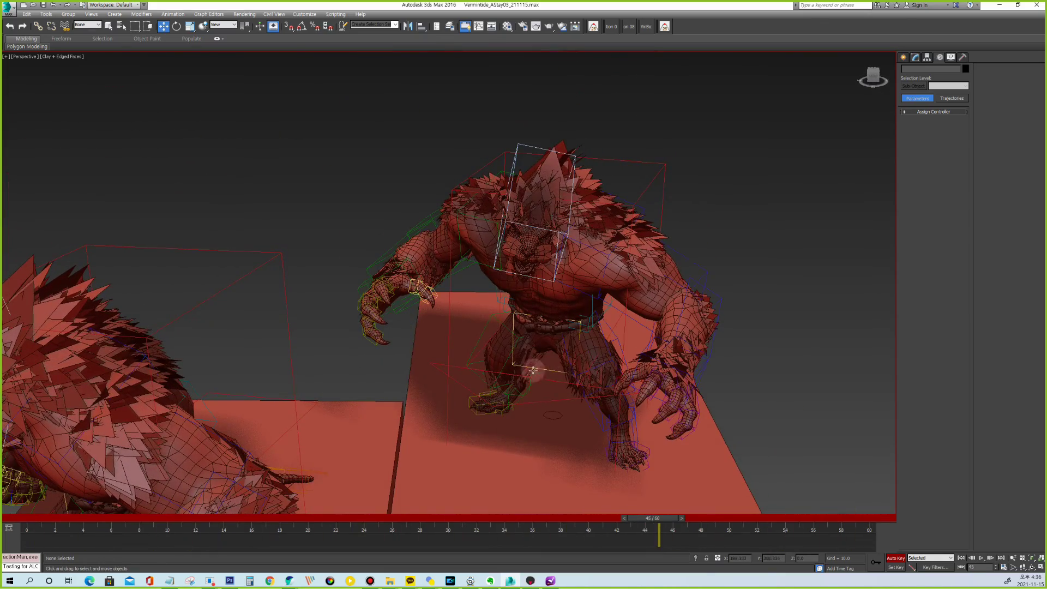
Select the center of mass, rotate it slightly at frame 30, and play back the loop.
click(542, 369)
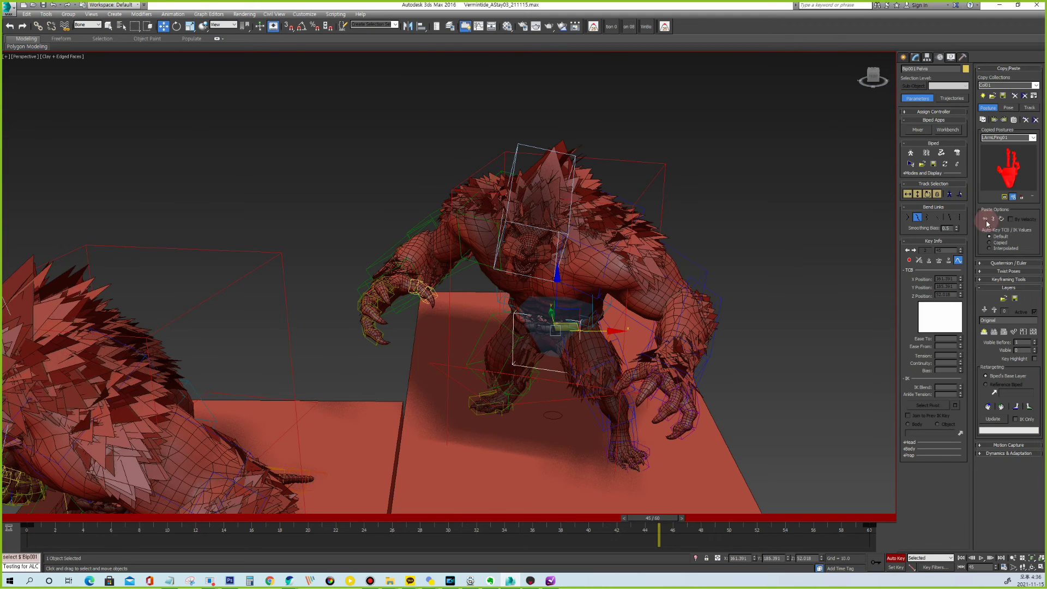
click(918, 197)
drag(652, 518, 436, 545)
key(e)
right_click(563, 336)
click(570, 327)
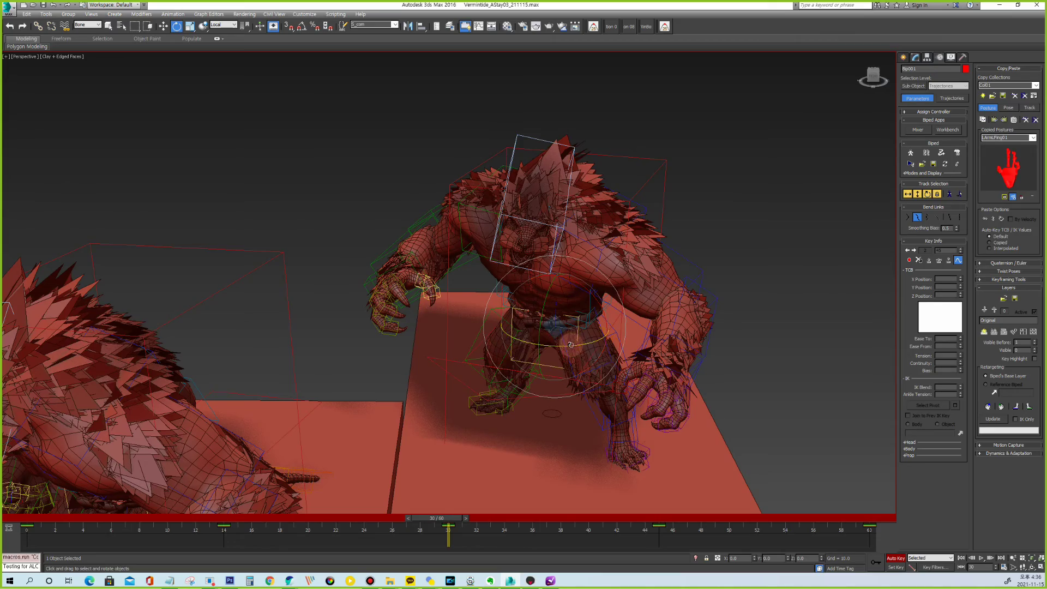
drag(571, 344, 569, 345)
key(slash)
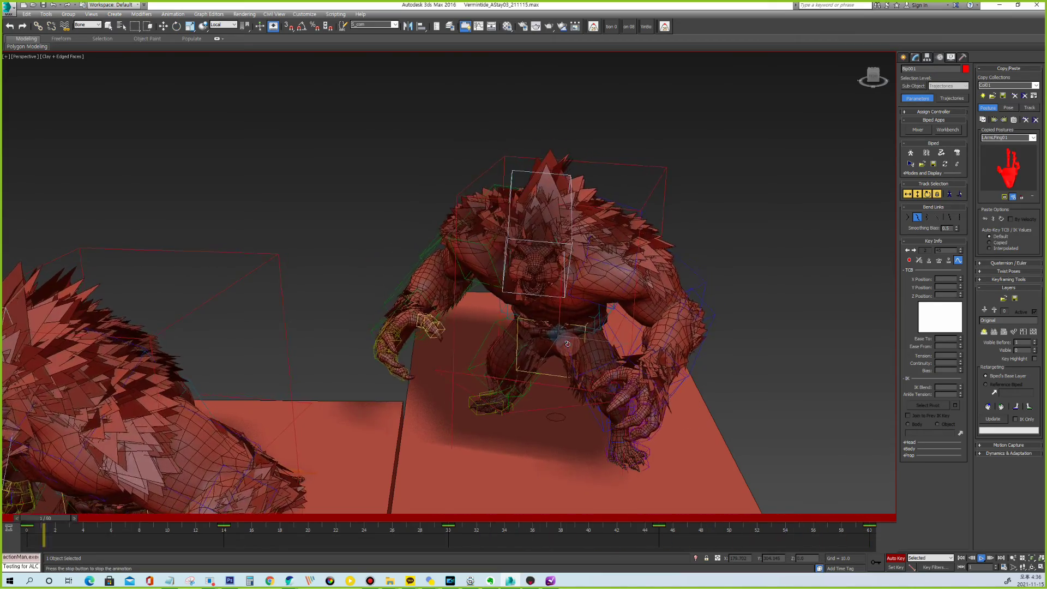
alt+middle_drag(579, 300, 560, 281)
key(slash)
Create a new biped layer for the upper body, rotate the Spine1 bone sideways at frame 30, and play back the result.
key(e)
drag(407, 518, 35, 520)
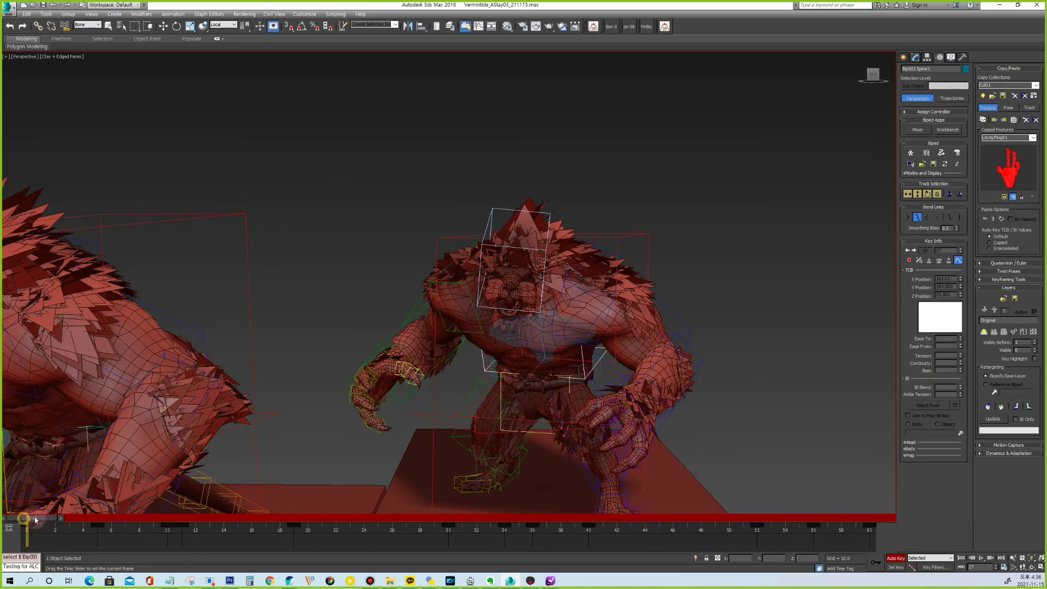
click(985, 331)
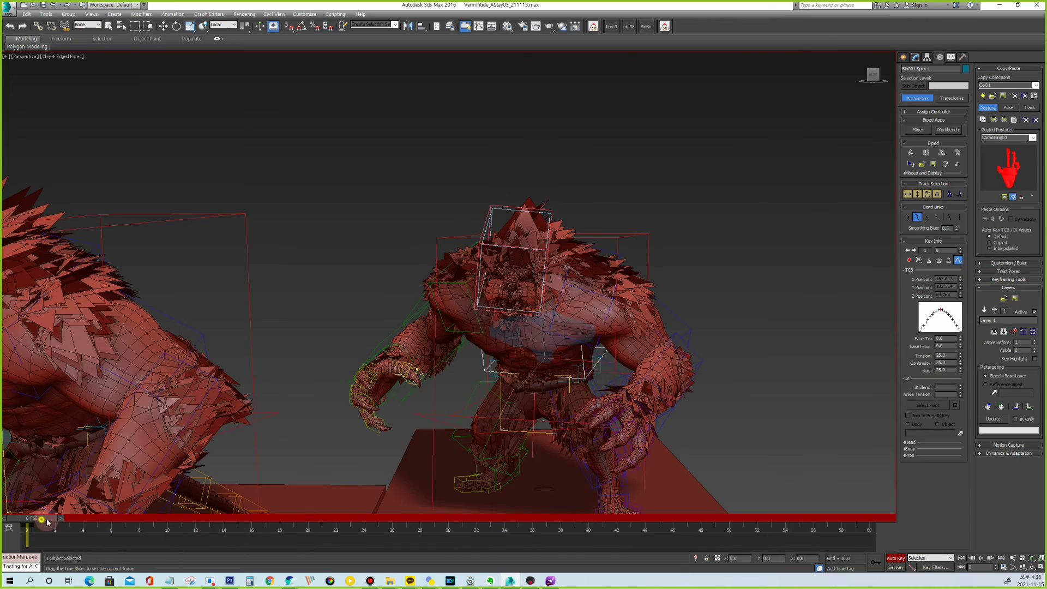
drag(29, 521, 449, 546)
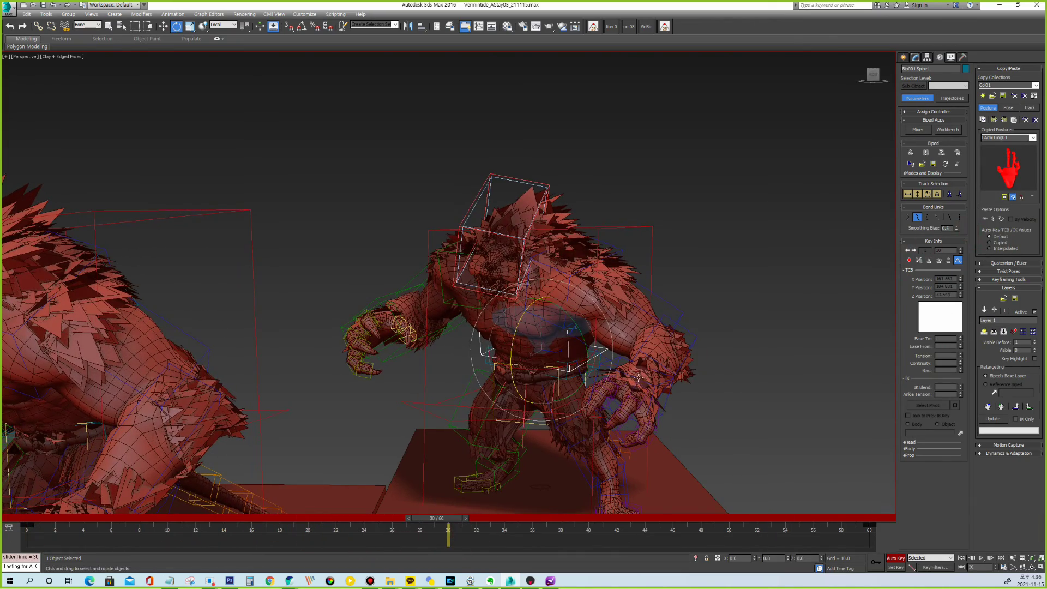
drag(529, 370, 533, 369)
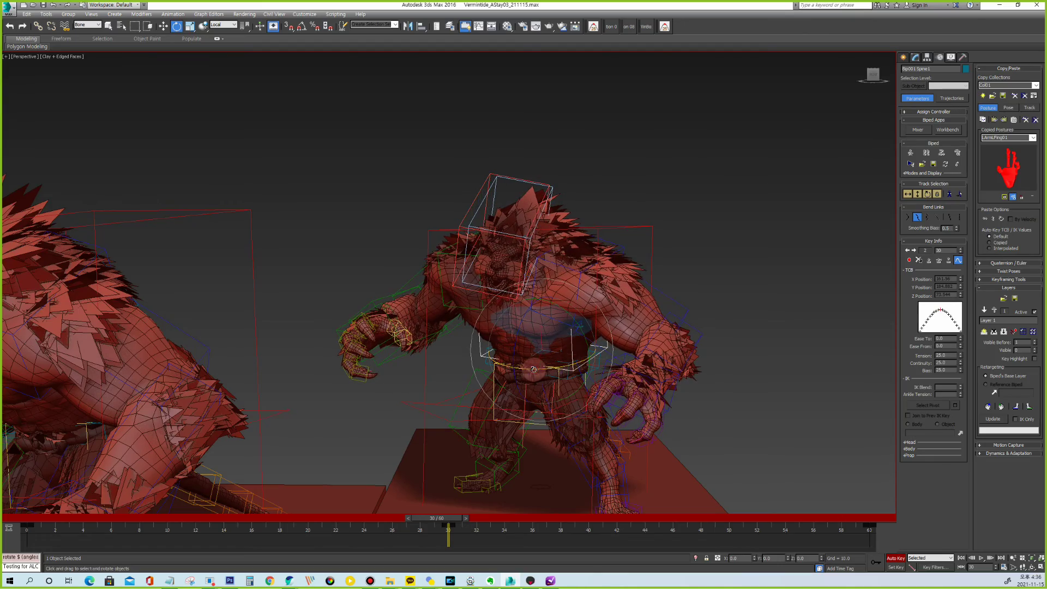
key(/)
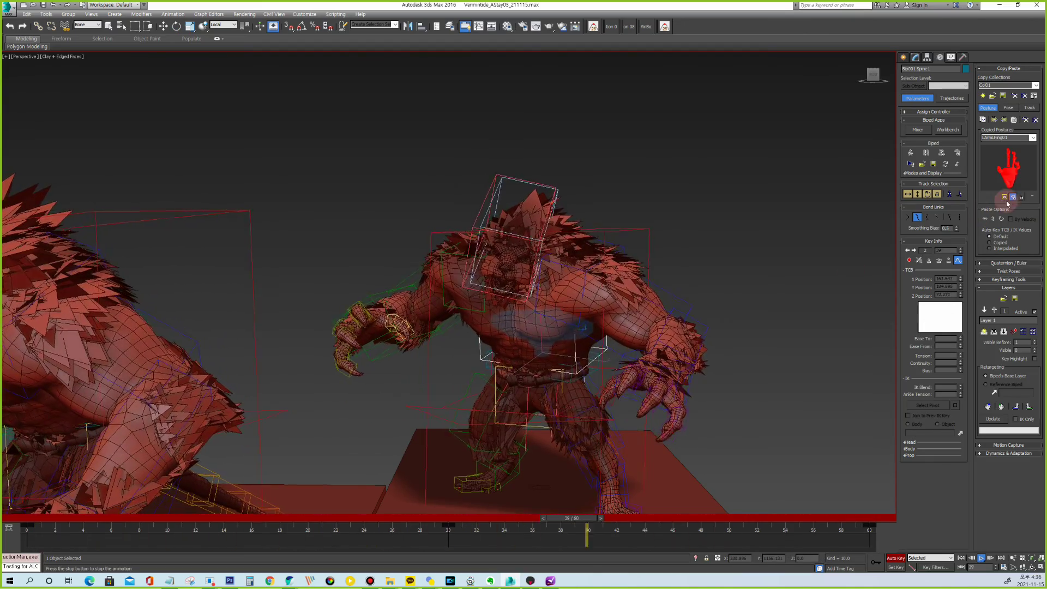
Compare the motion of the Original layer with Layer 1, and review the loop from behind with the biped bones hidden.
click(995, 311)
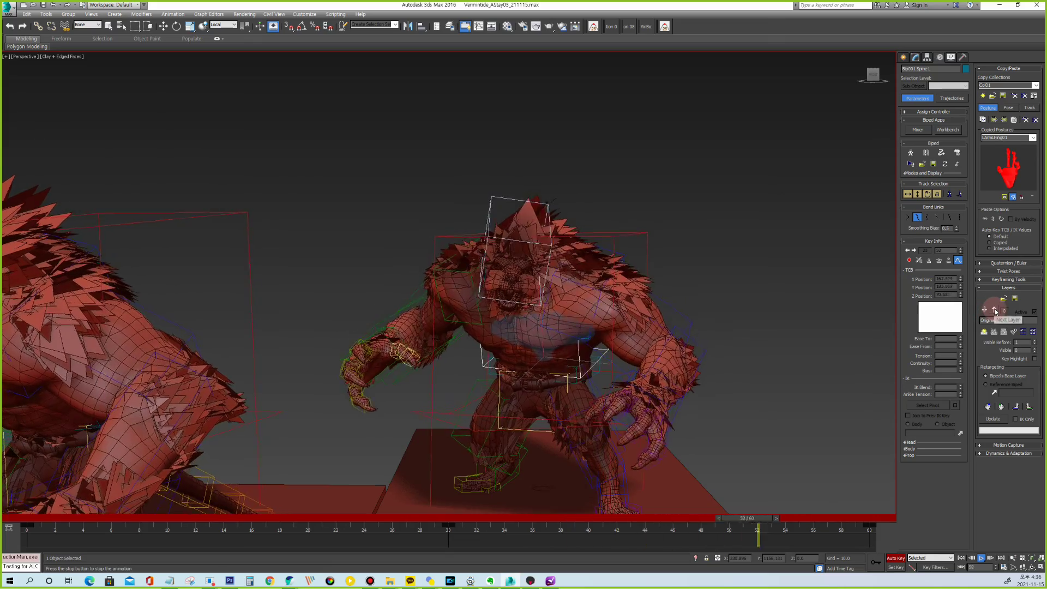
click(995, 311)
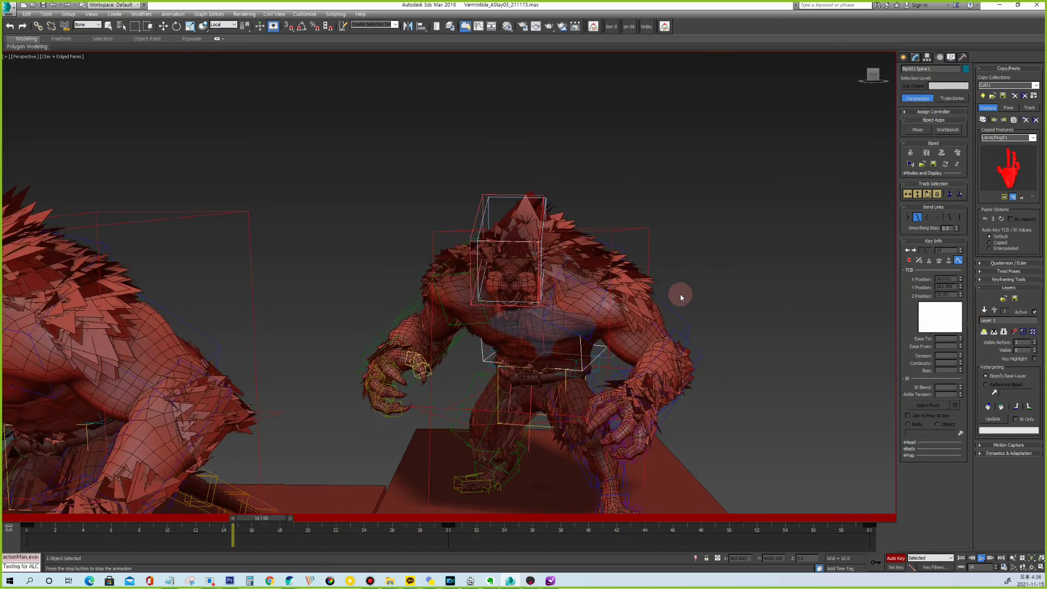
key(shift+b)
scroll(676, 298, down, 4)
alt+middle_drag(599, 264, 505, 253)
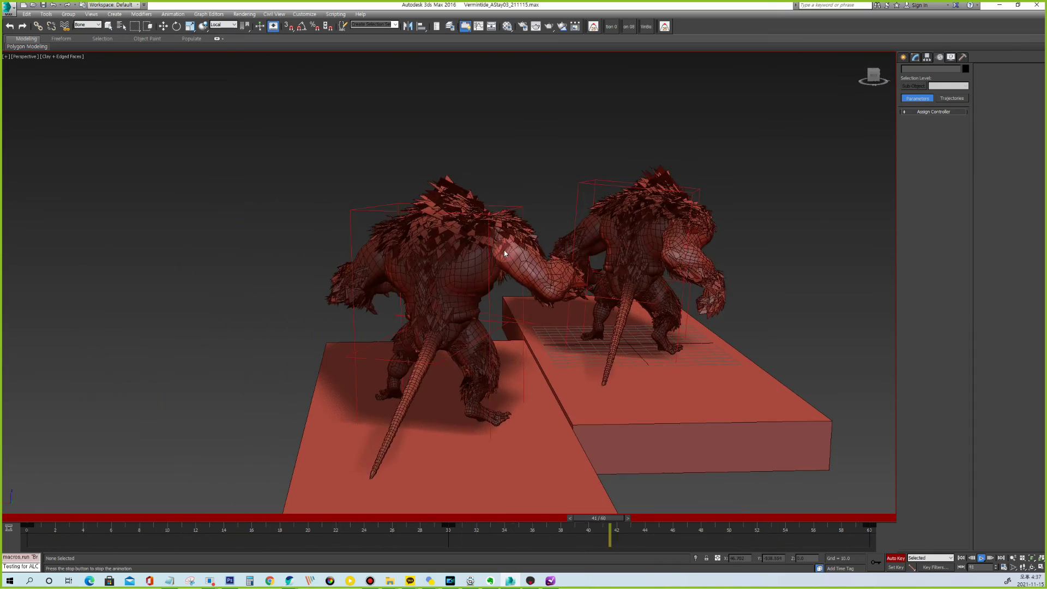
key(slash)
key(shift+b)
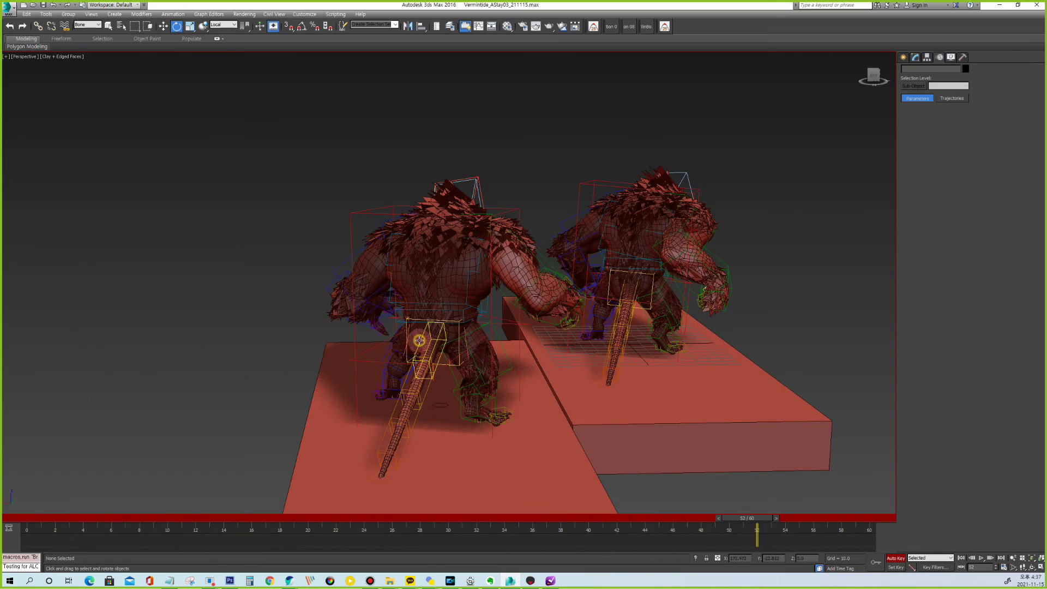
Curl the tail links sideways at frame 0, straighten the curve at the tail's base, and copy the pose key to frame 60.
double_click(419, 341)
click(28, 519)
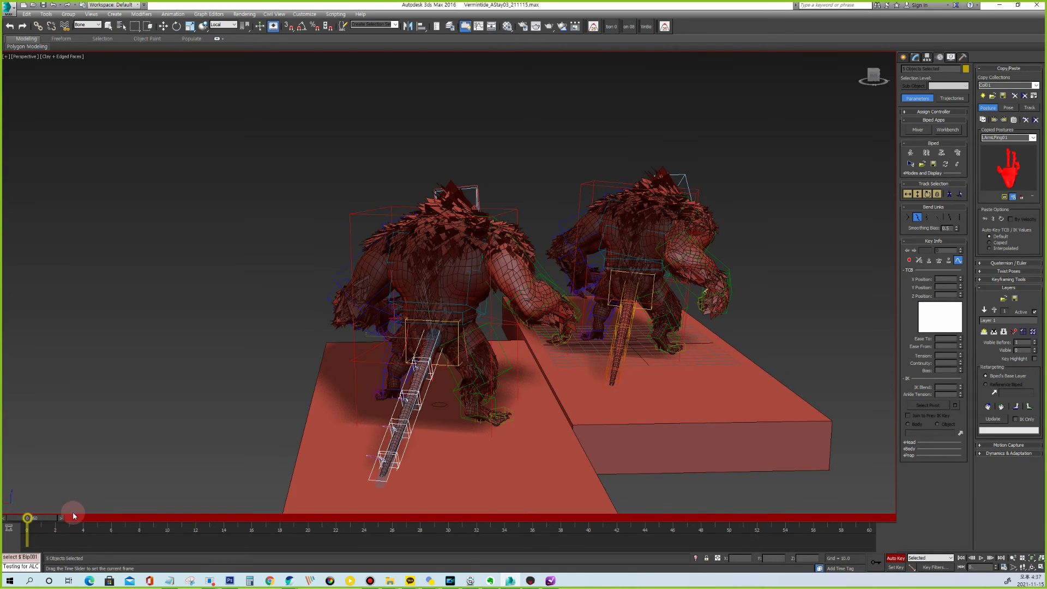
drag(431, 382, 271, 344)
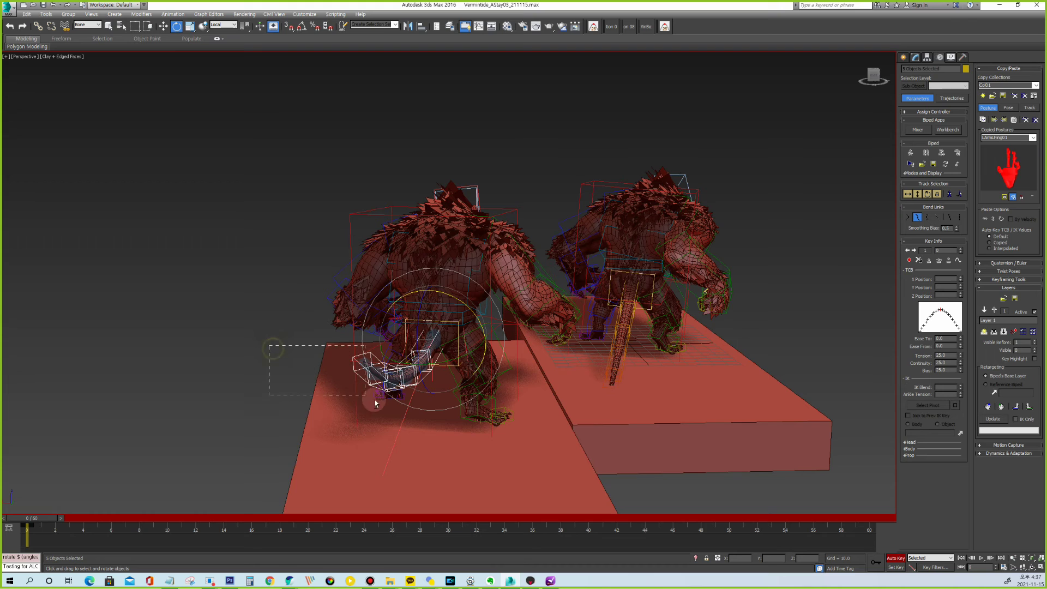
alt+drag(402, 408, 403, 409)
drag(434, 335, 425, 376)
right_drag(21, 520, 867, 515)
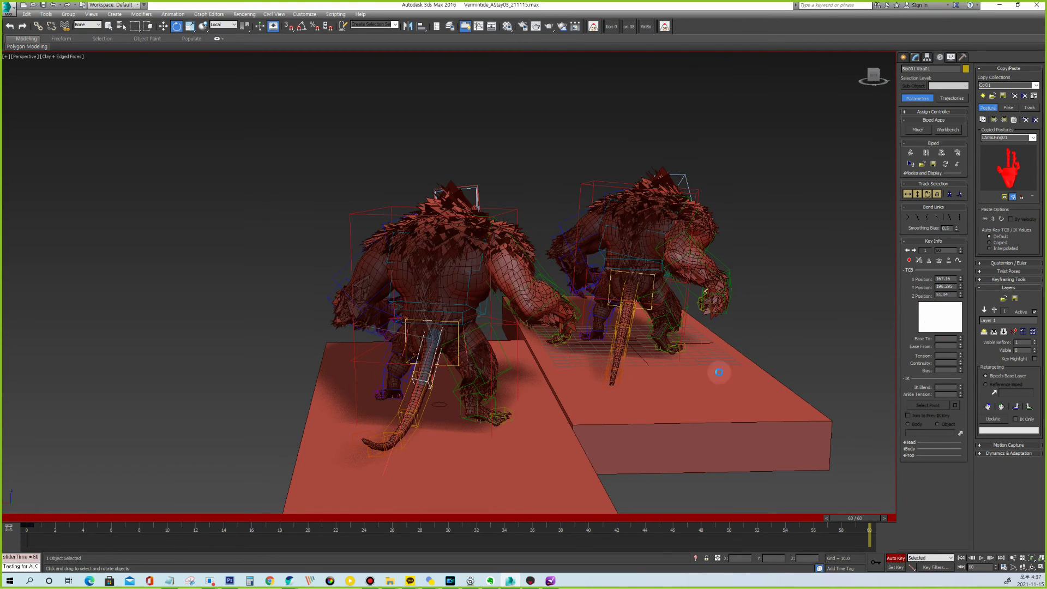
click(520, 315)
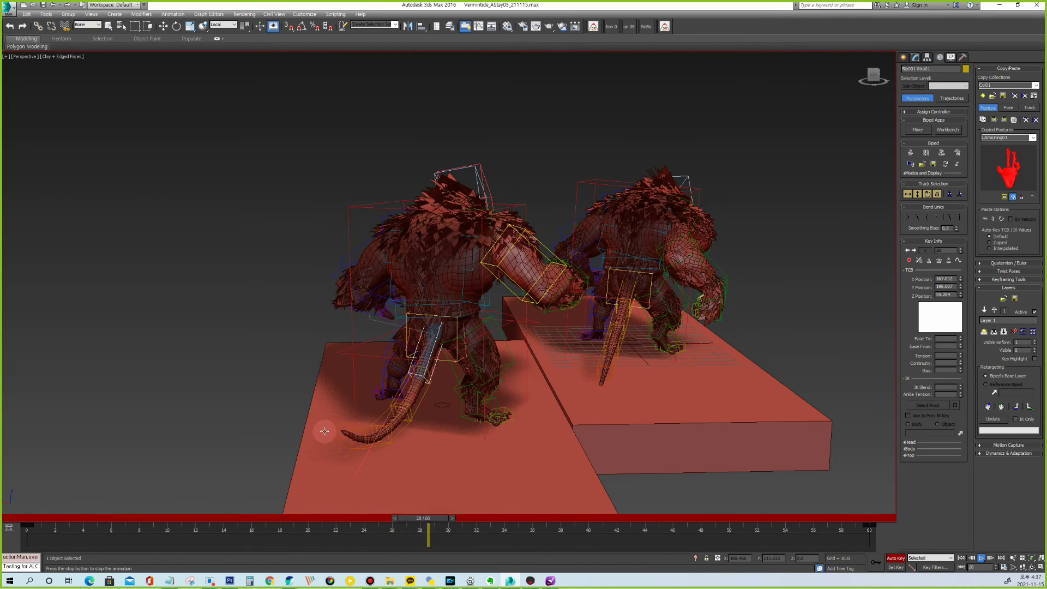
At frame 30, turn on Bend Links mode, rotate the tail from its base link, and play back the swing.
key(slash)
drag(35, 518, 458, 523)
key(e)
click(918, 217)
mouse_move(453, 383)
mouse_down()
mouse_move(435, 383)
mouse_move(443, 370)
mouse_up()
key(slash)
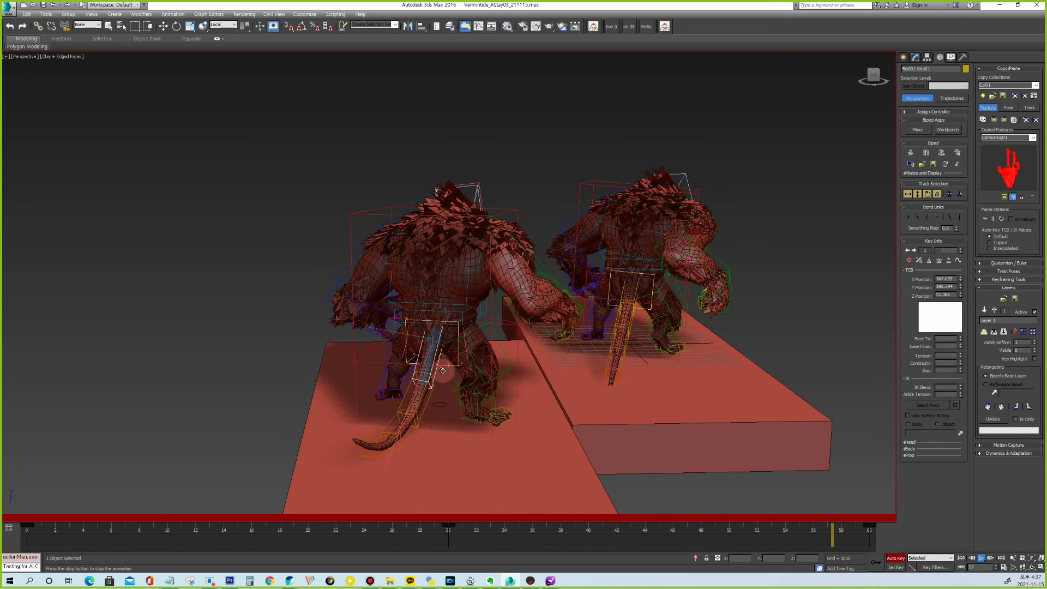
key(slash)
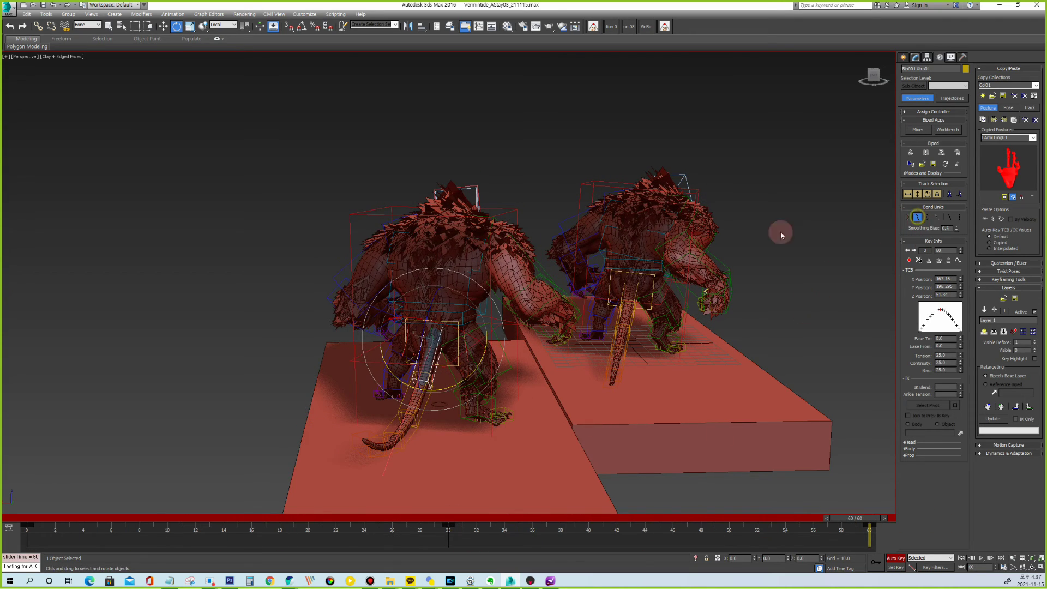
Rotate the tail's second and base links at frame 60, return to frame 0, and play back the tail motion.
click(424, 400)
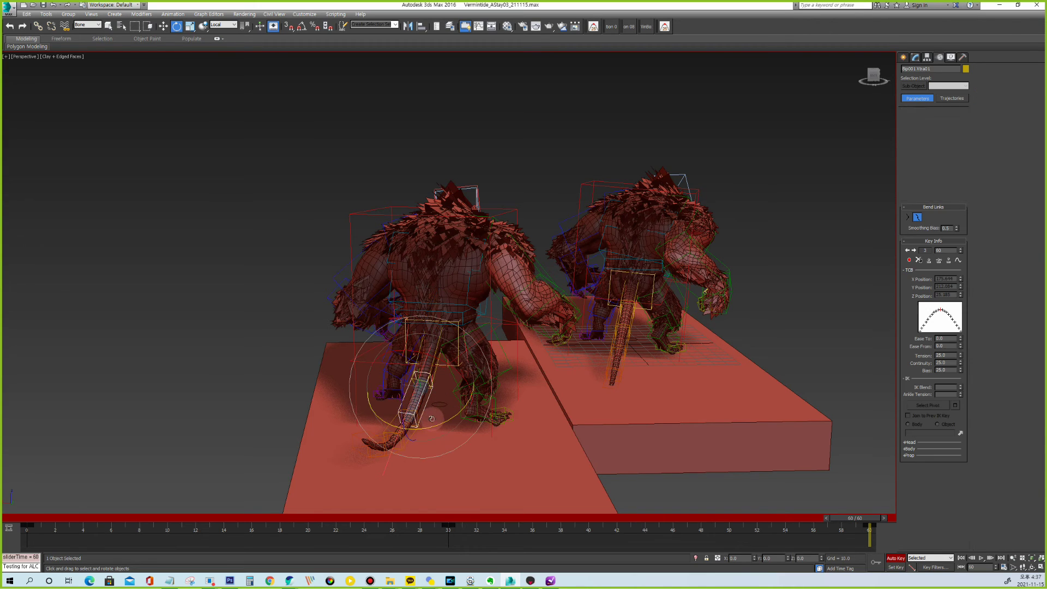
drag(427, 430, 460, 428)
click(441, 372)
drag(459, 387, 439, 385)
drag(864, 519, 32, 518)
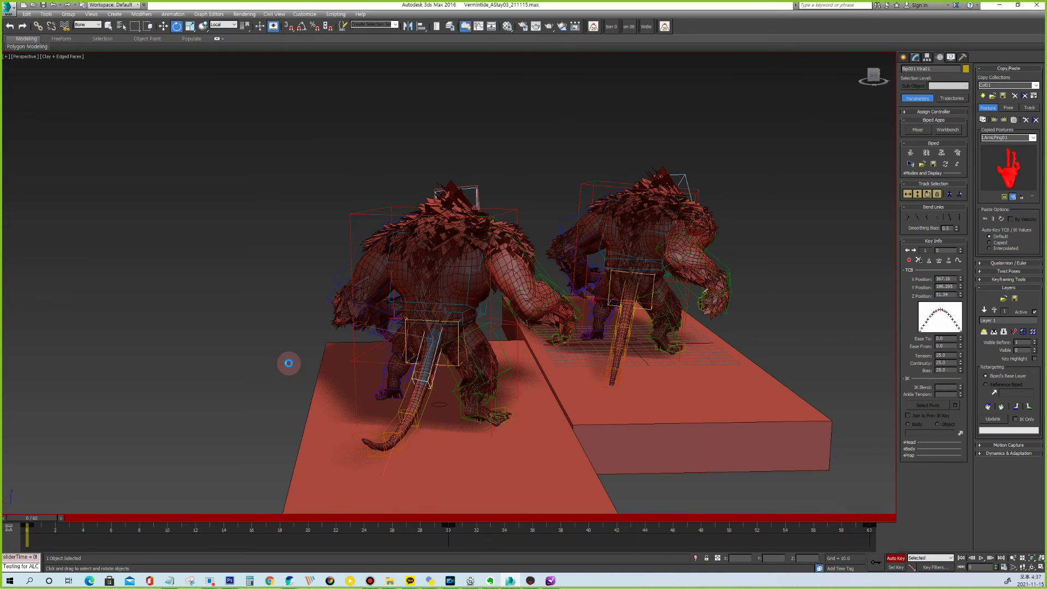
key(/)
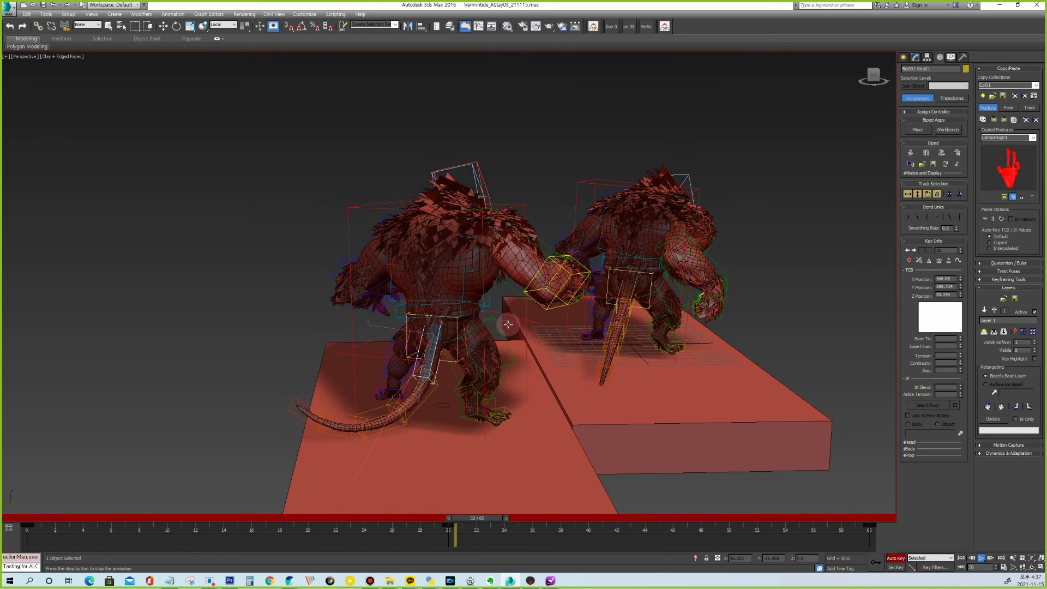
alt+middle_drag(508, 325, 523, 285)
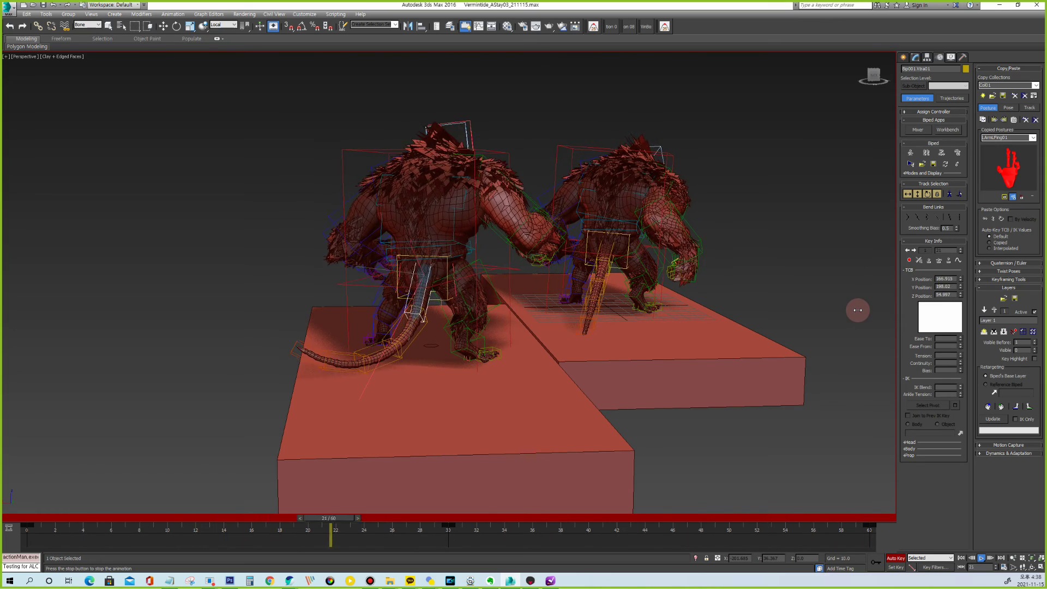
At frame 12, select the tail's tip link and collapse Layer 1 into the original motion.
key(slash)
drag(35, 518, 201, 526)
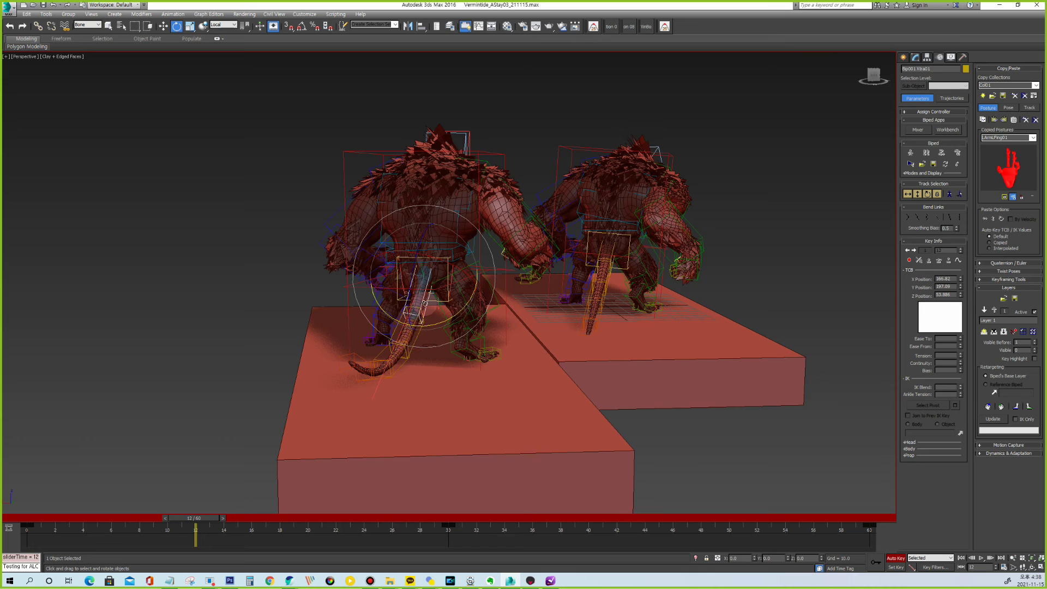
click(355, 364)
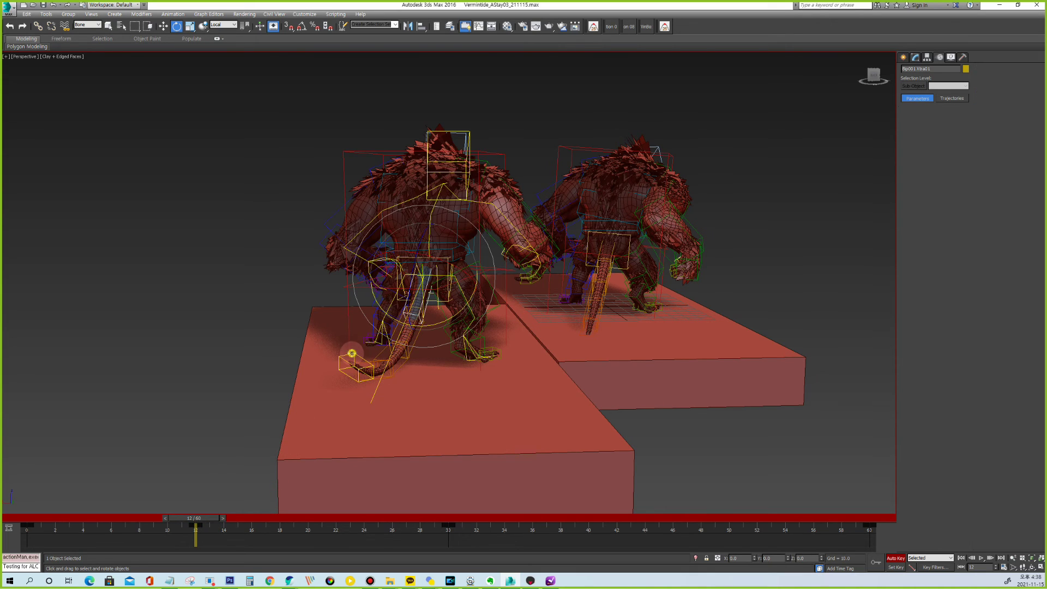
click(177, 541)
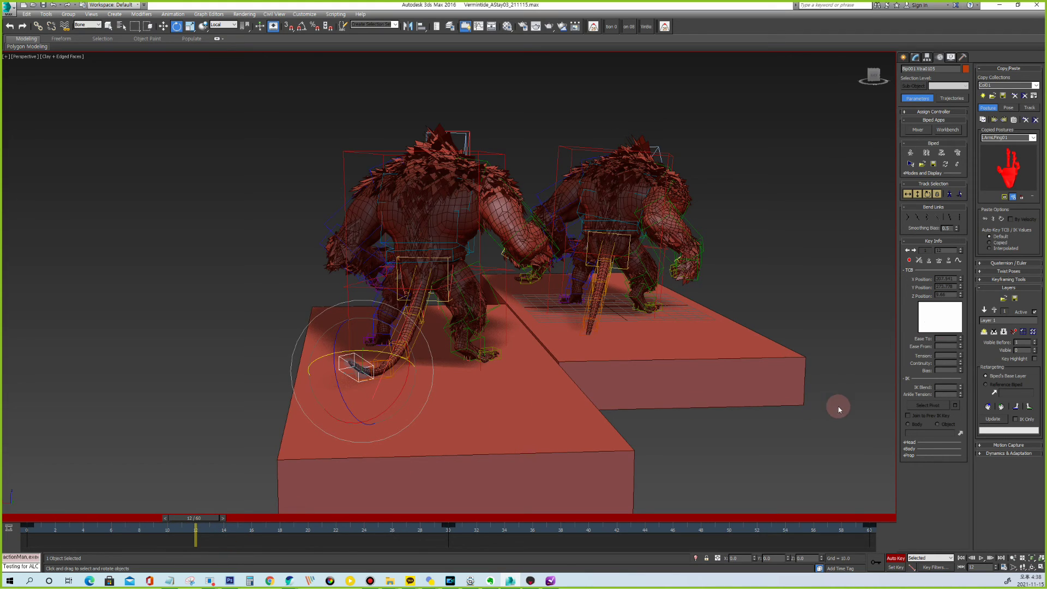
click(1004, 332)
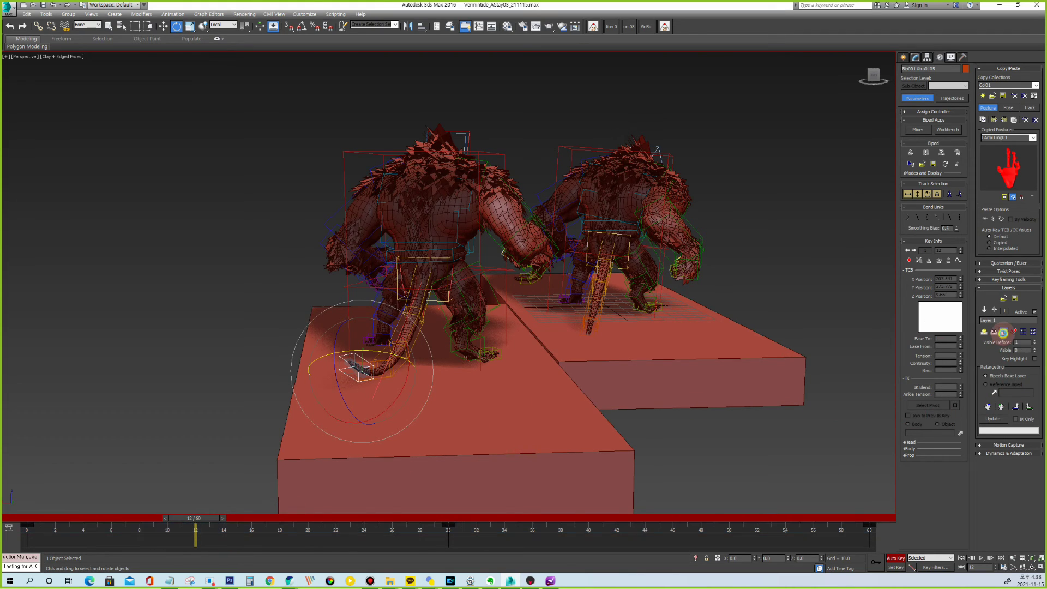
Open the Keyframing Tools and examine the Separate FK Tracks options, creating and collapsing a temporary layer.
click(980, 280)
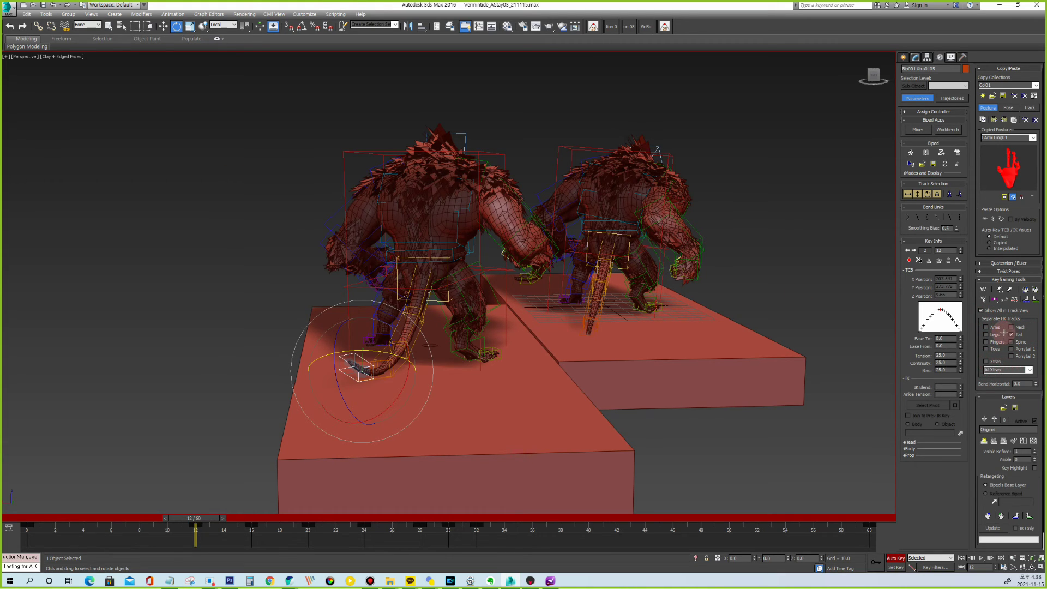
click(1026, 336)
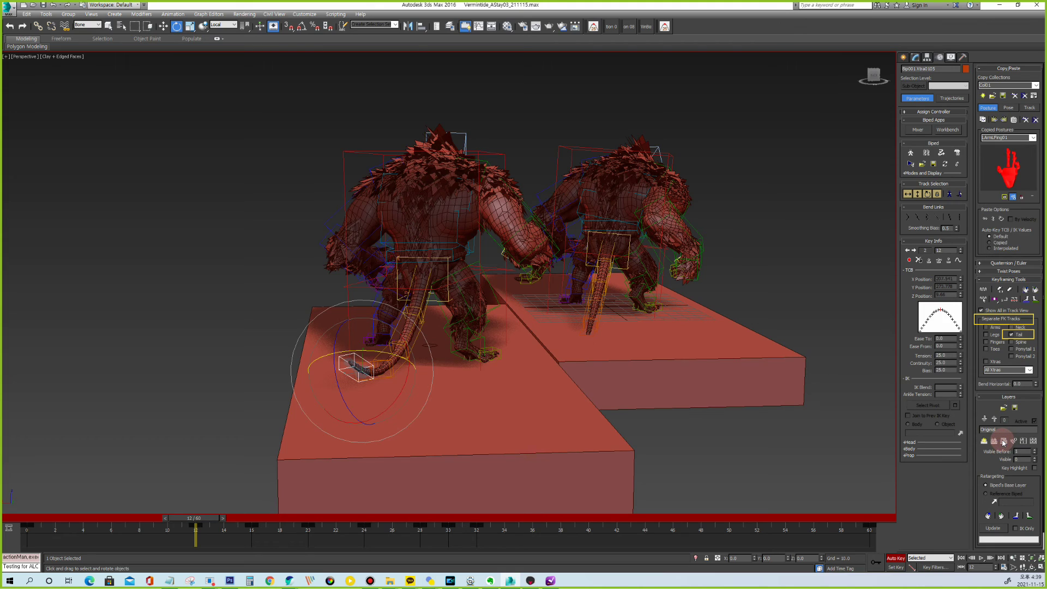
click(985, 442)
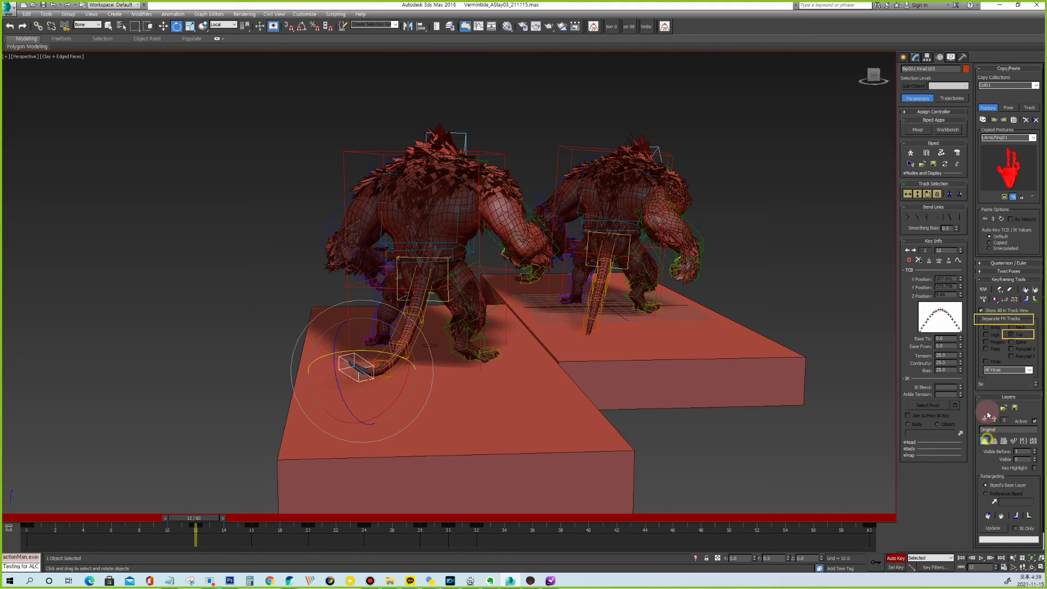
click(1004, 442)
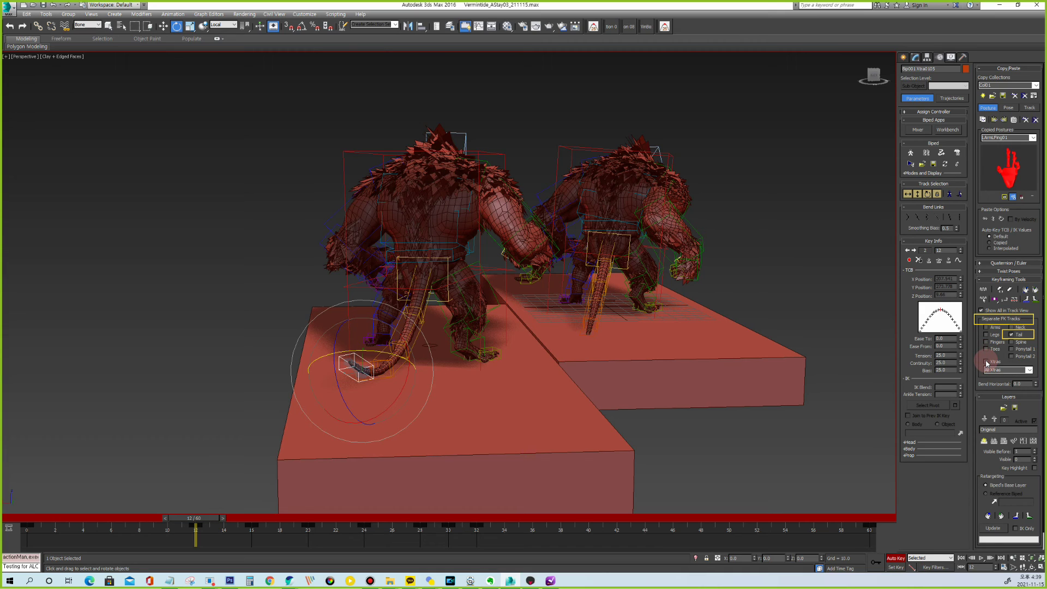
Select all tail links, review the tail keys and playback, and enable Xtras under Separate FK Tracks.
click(421, 298)
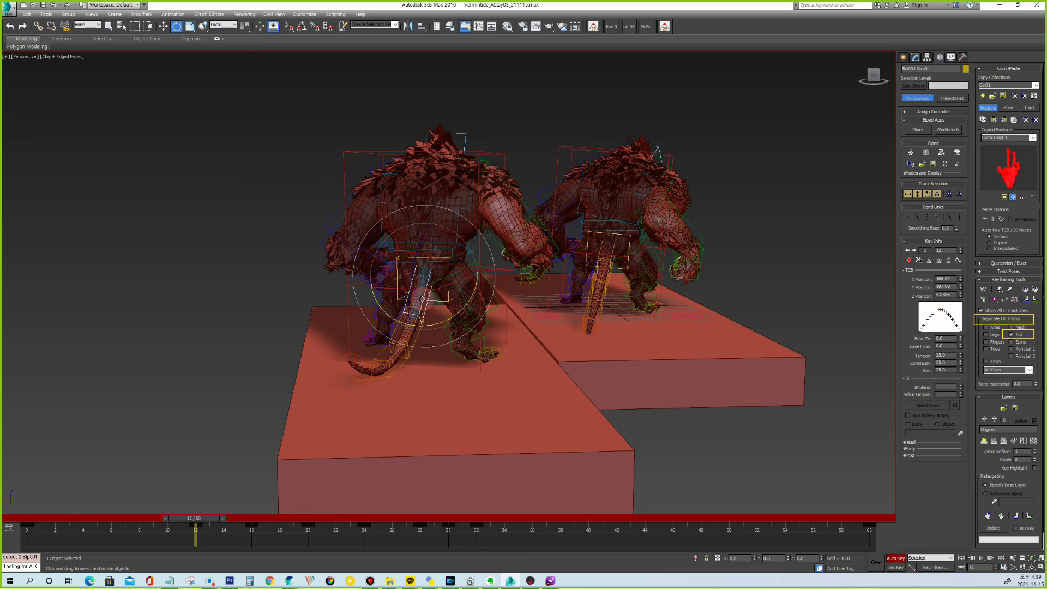
double_click(426, 309)
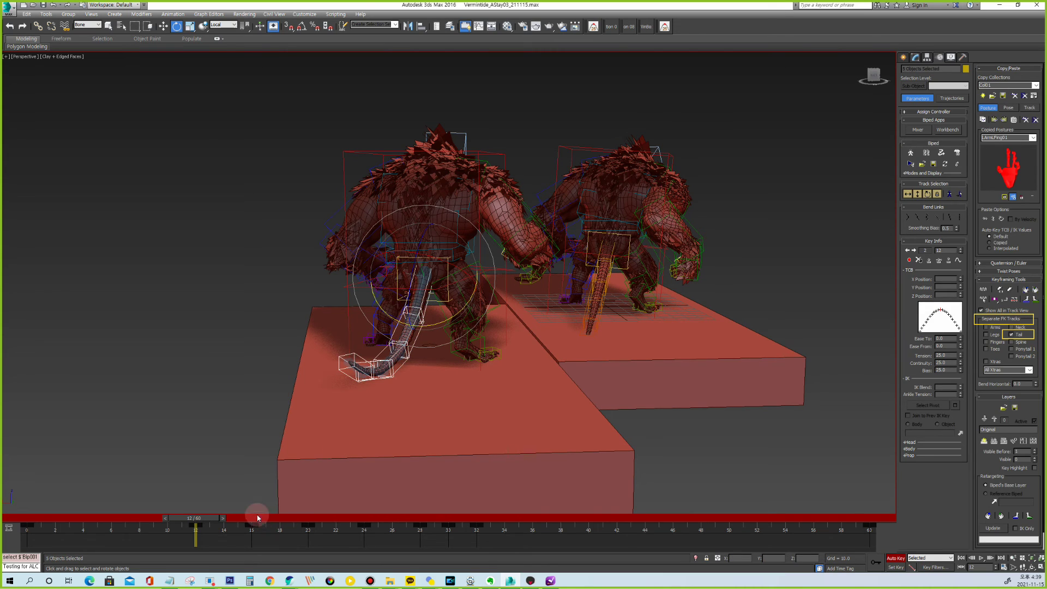
drag(150, 524, 421, 534)
key(/)
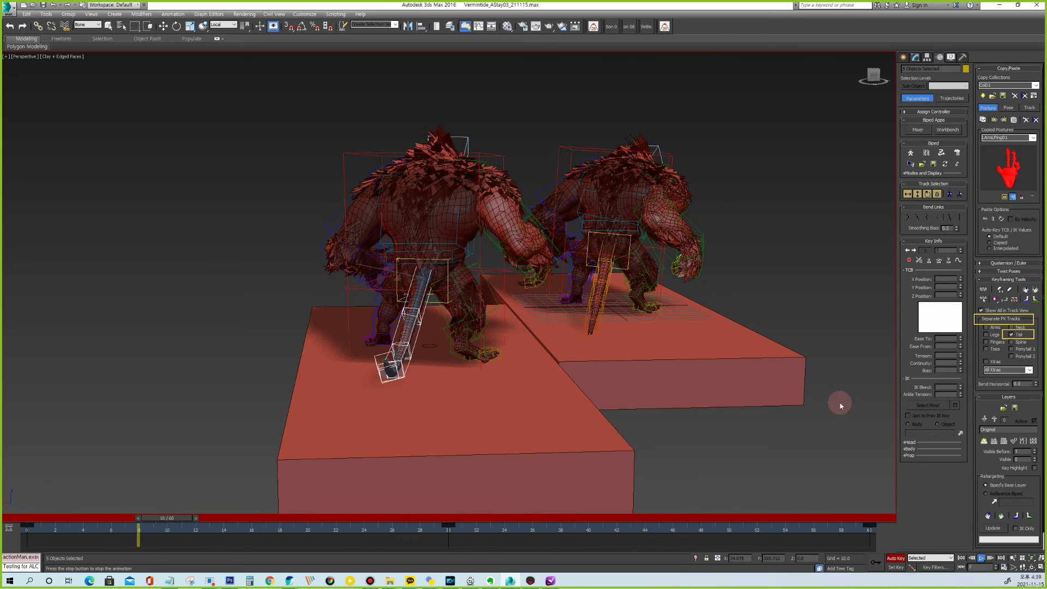
key(/)
key(e)
click(986, 361)
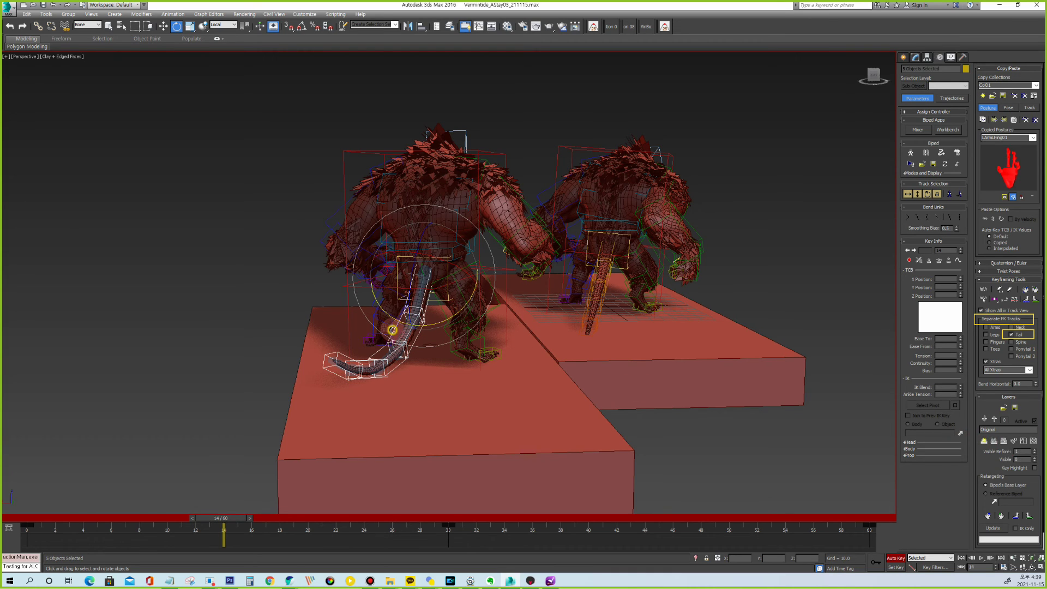
Rotate the tail's base link at frame 30 and play back the swing.
click(392, 329)
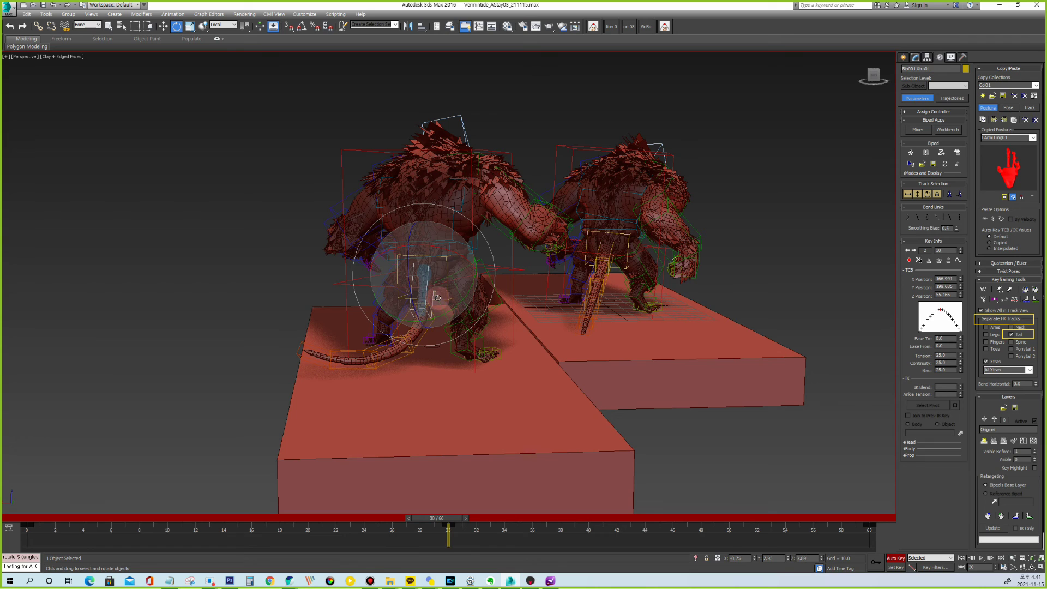
key(/)
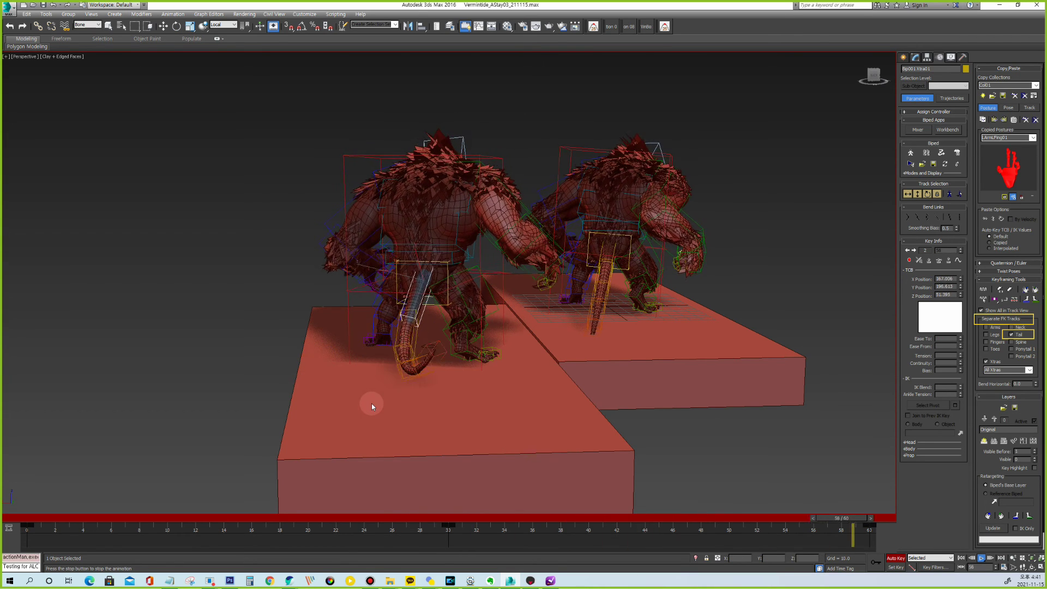
key(/)
Delete the second tail link's in-between keys around frames 13 and 44.
click(420, 322)
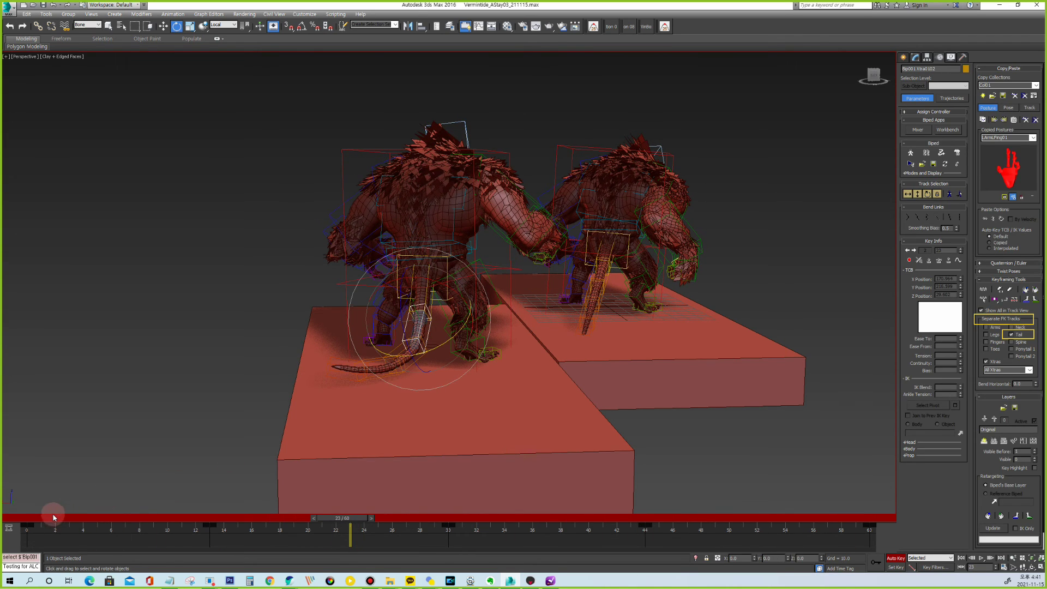
click(28, 517)
drag(167, 538, 306, 541)
key(Delete)
drag(573, 529, 685, 513)
key(Delete)
At frame 0, rotate the tail's second and third links to curl the tail sideways.
click(26, 524)
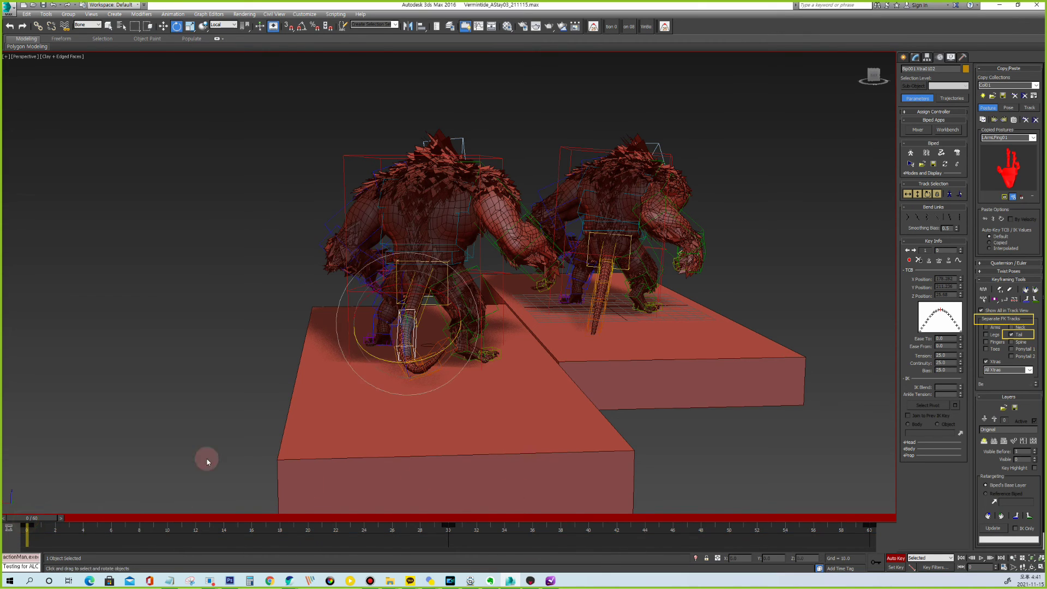
drag(427, 357, 388, 351)
key(Page_Down)
double_click(374, 350)
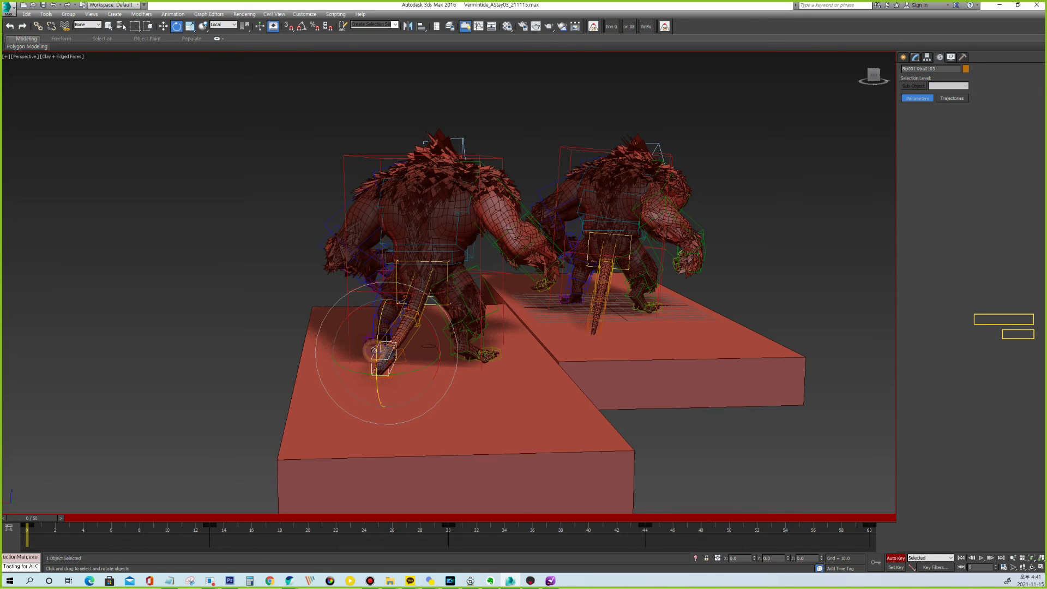
drag(381, 363, 382, 370)
Select all tail links and copy their frame 0 pose key to frame 60.
double_click(407, 293)
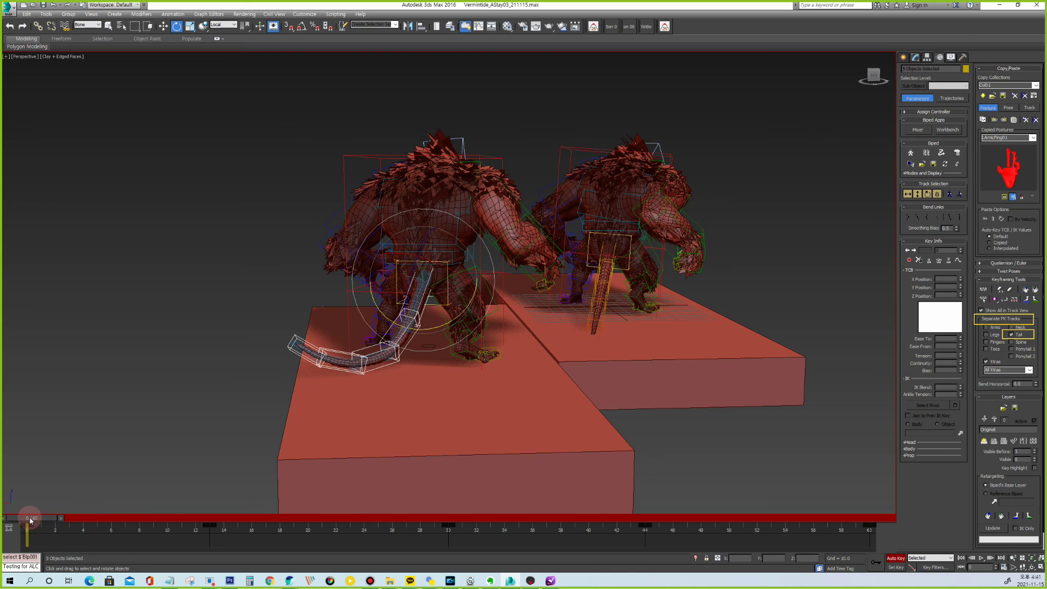
right_drag(31, 517, 867, 516)
click(522, 312)
Copy the whole tail's posture at frame 0 and paste it mirrored at frame 30.
click(454, 518)
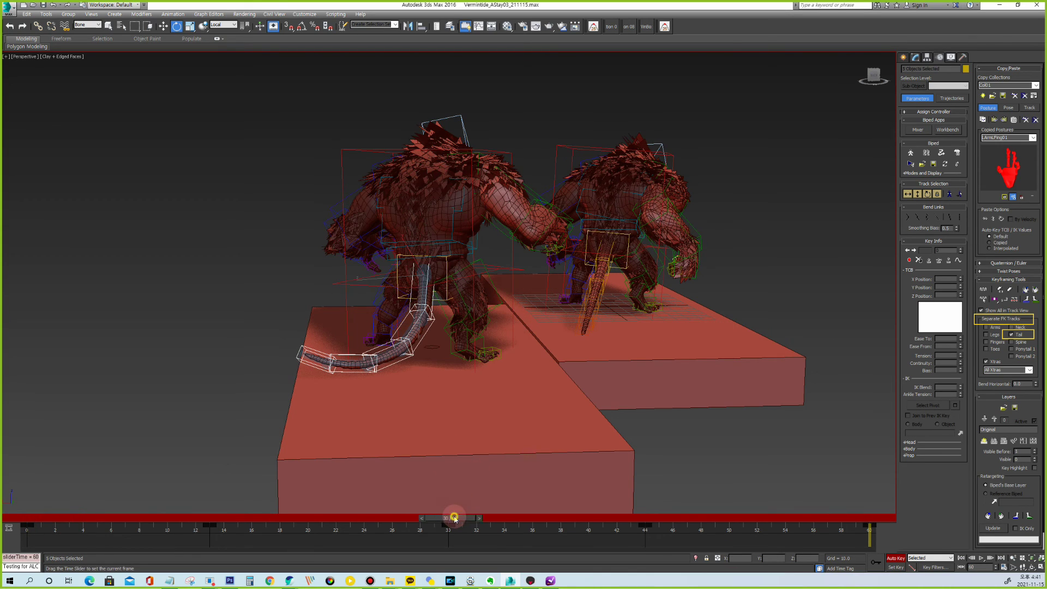
key(Home)
key(e)
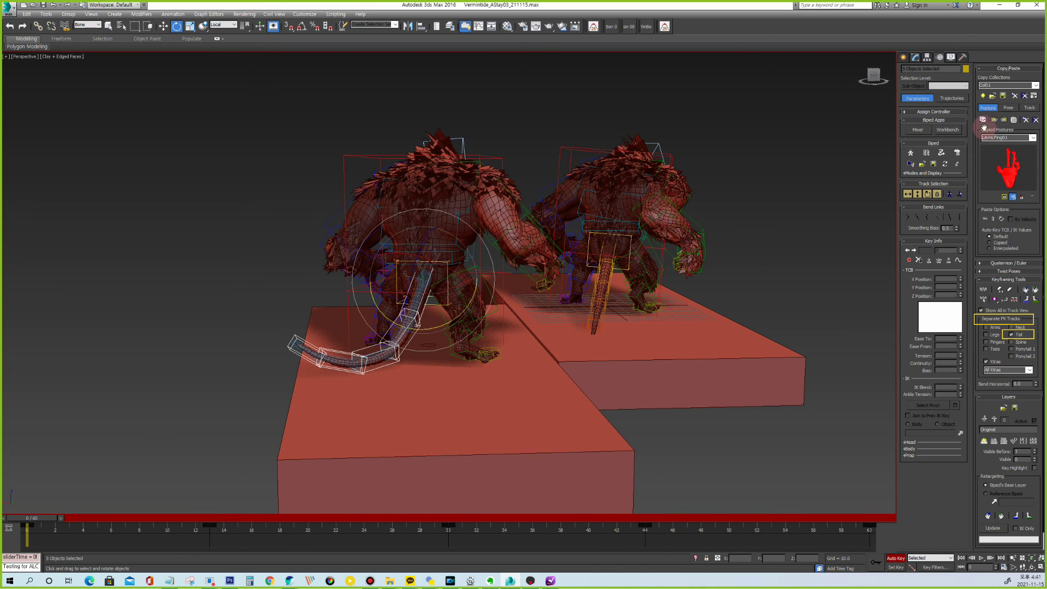
click(454, 518)
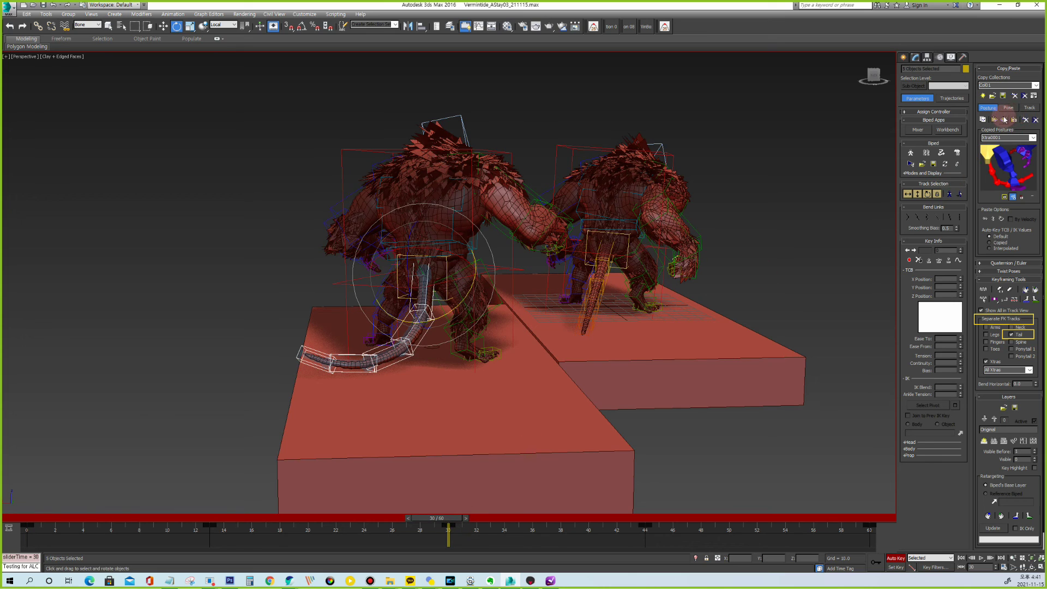
Delete the remaining tail keys around frames 13 and 44, and play back the mirrored swing.
click(170, 530)
drag(171, 530, 310, 538)
key(Delete)
drag(715, 536, 596, 532)
key(Delete)
key(/)
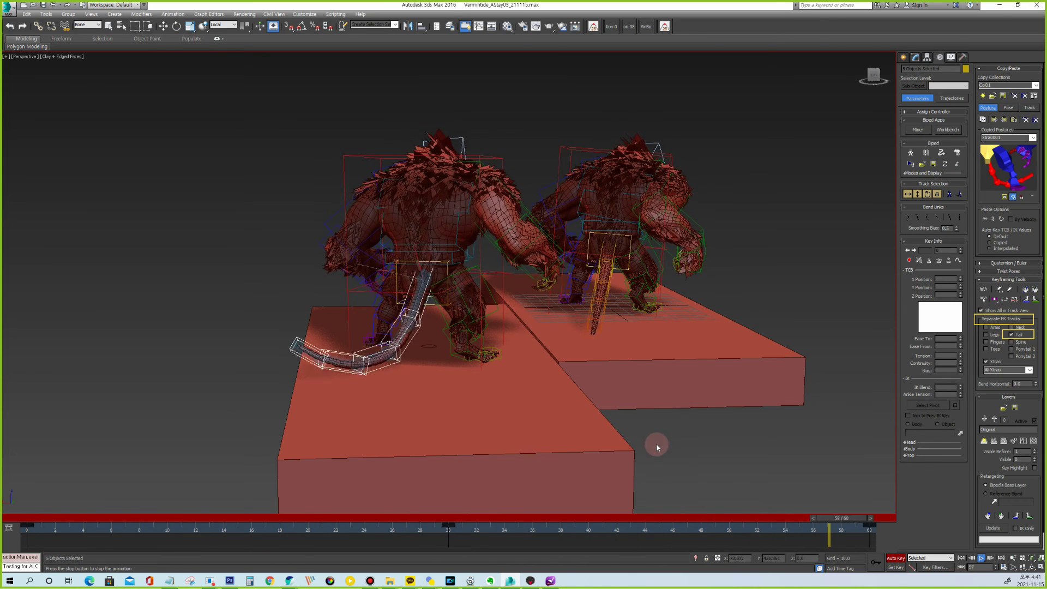
key(/)
Create a new animation layer for the tail's second link and key it at frames 0 and 60.
key(e)
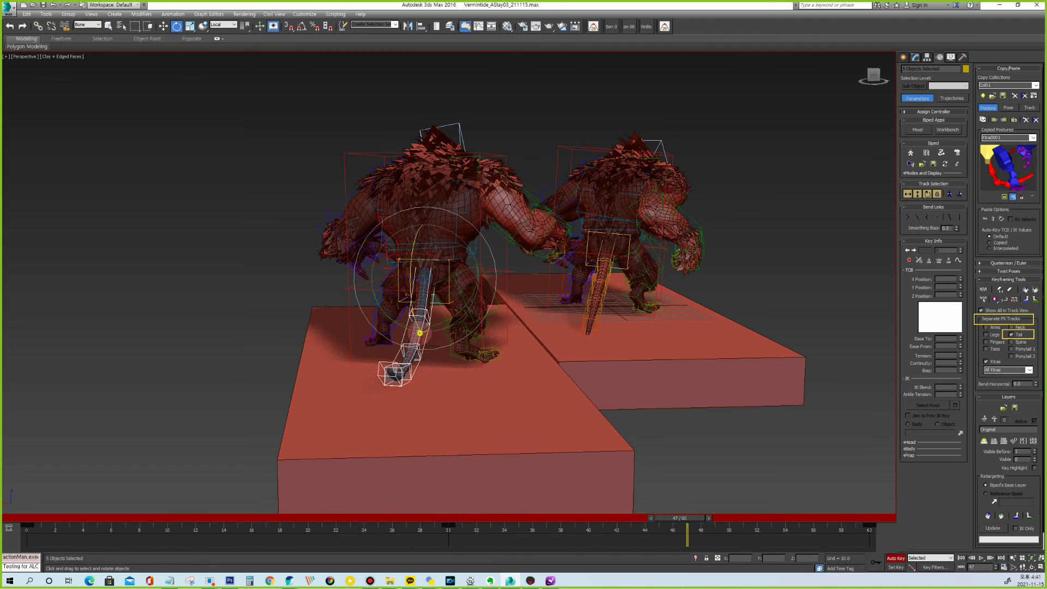
click(417, 336)
click(29, 521)
click(978, 441)
key(End)
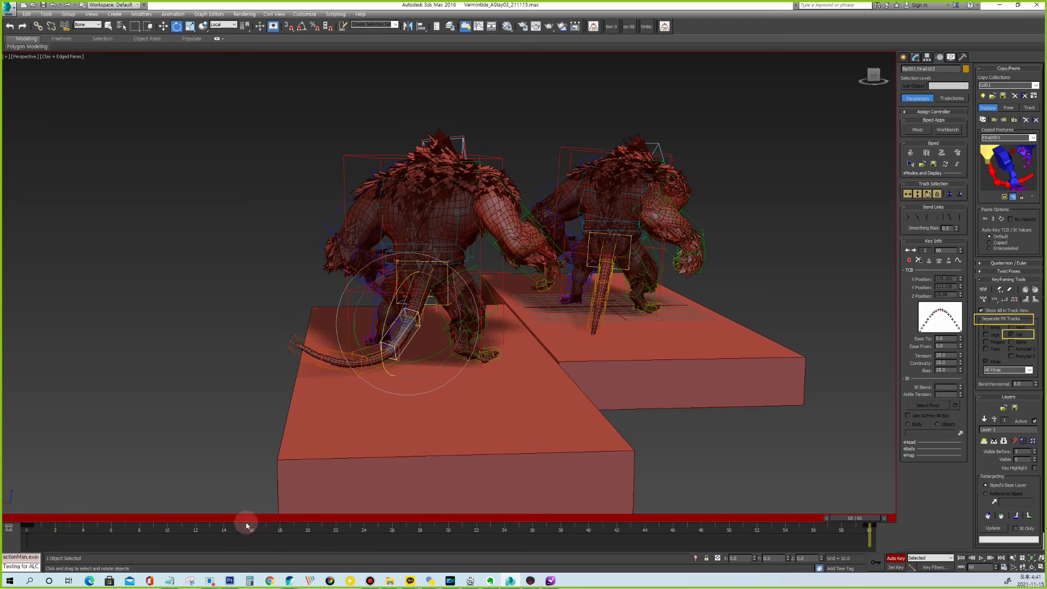
On the new layer, rotate the tail's second link at frames 12 and 42, and play back the result.
drag(31, 517, 201, 528)
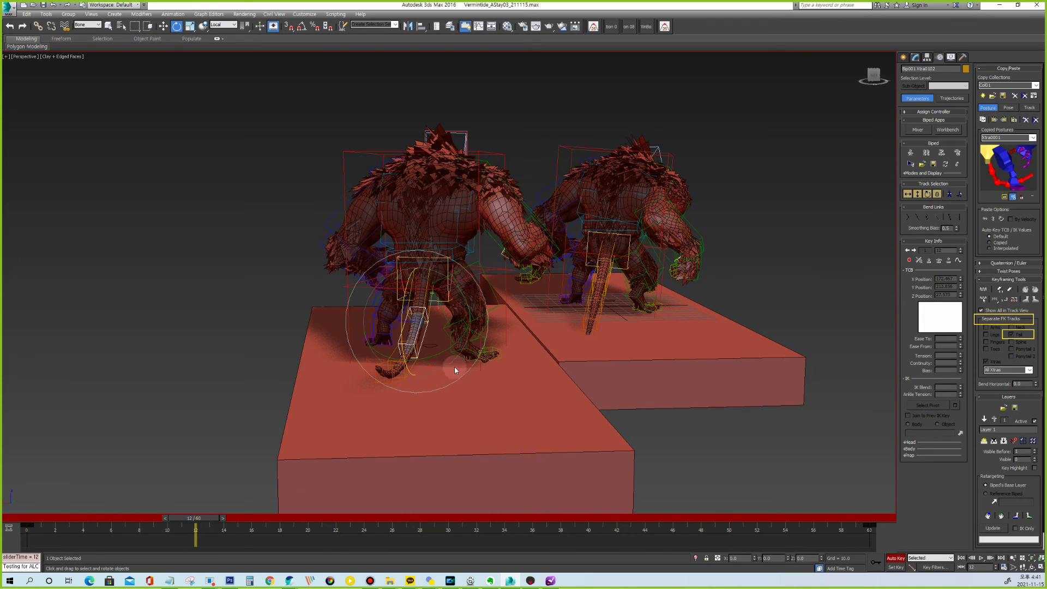
drag(415, 362, 415, 362)
drag(25, 519, 616, 524)
key(e)
key(/)
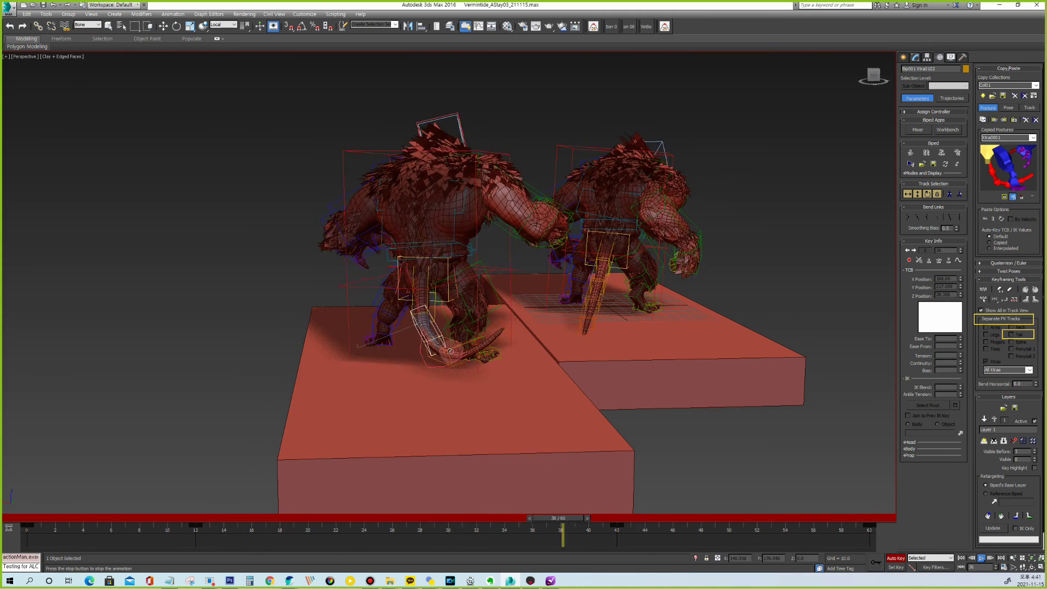
key(/)
Select the tail from its third link to the tip, add a second layer, and set keys at frames 0 and 60.
double_click(364, 345)
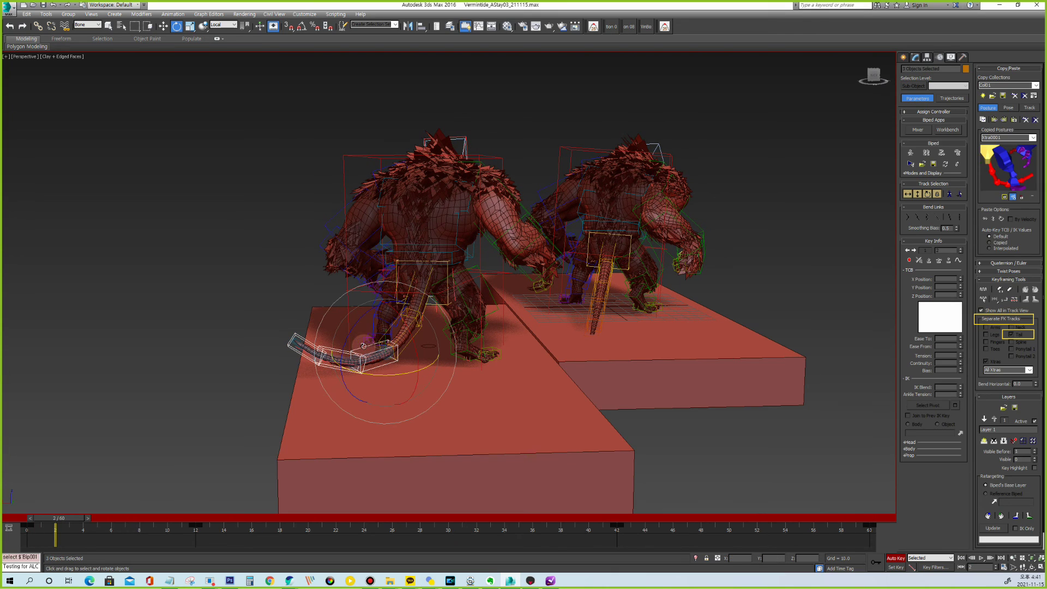
click(985, 440)
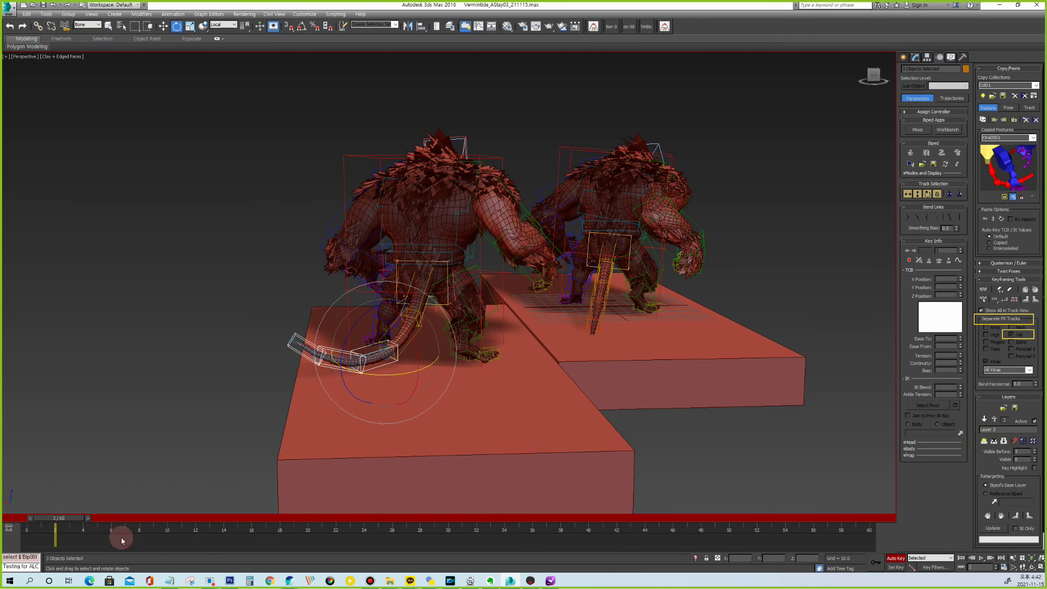
click(18, 516)
key(0)
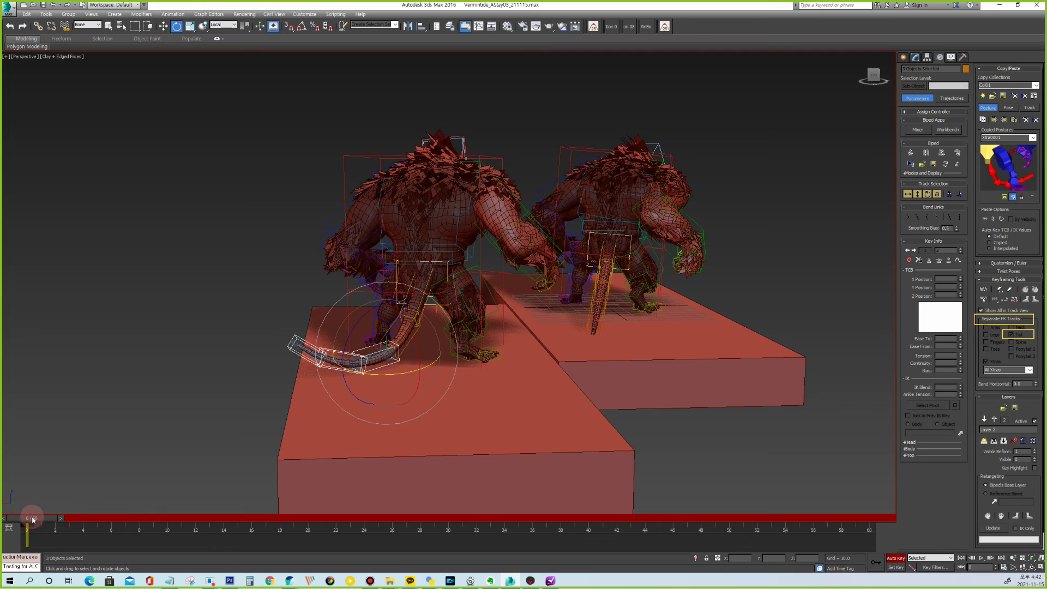
drag(32, 519, 977, 535)
key(0)
At frame 14, rotate the tail's outer three links to trail behind the swing.
drag(26, 520, 222, 521)
alt+middle_drag(416, 386, 407, 434)
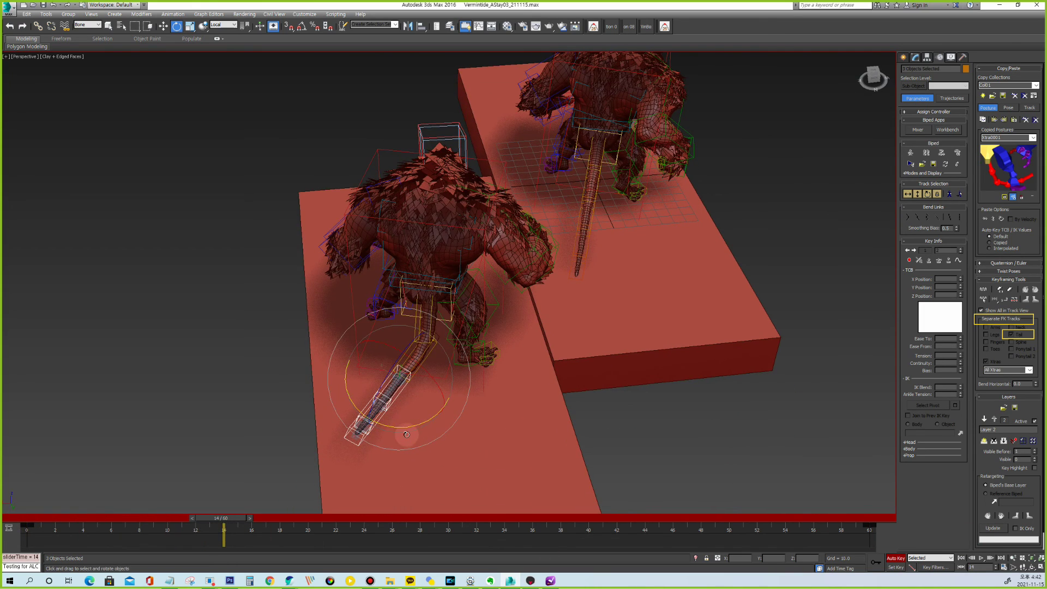
drag(402, 426, 379, 432)
At frame 44, rotate the tail's outer three links about 35 degrees the opposite way and play back the motion.
drag(24, 520, 645, 528)
key(e)
drag(423, 430, 447, 423)
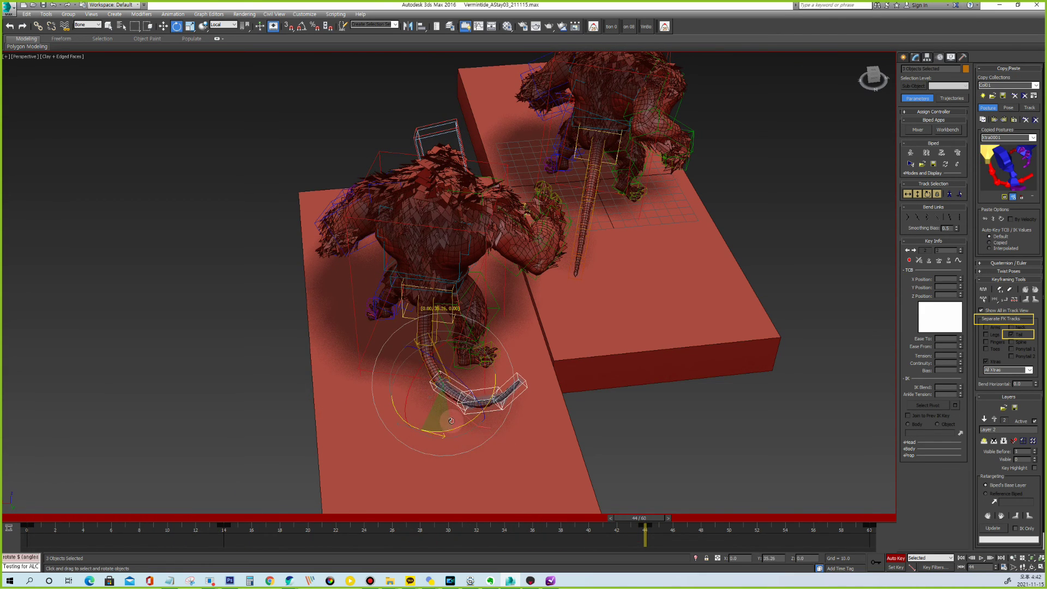
key(slash)
key(/)
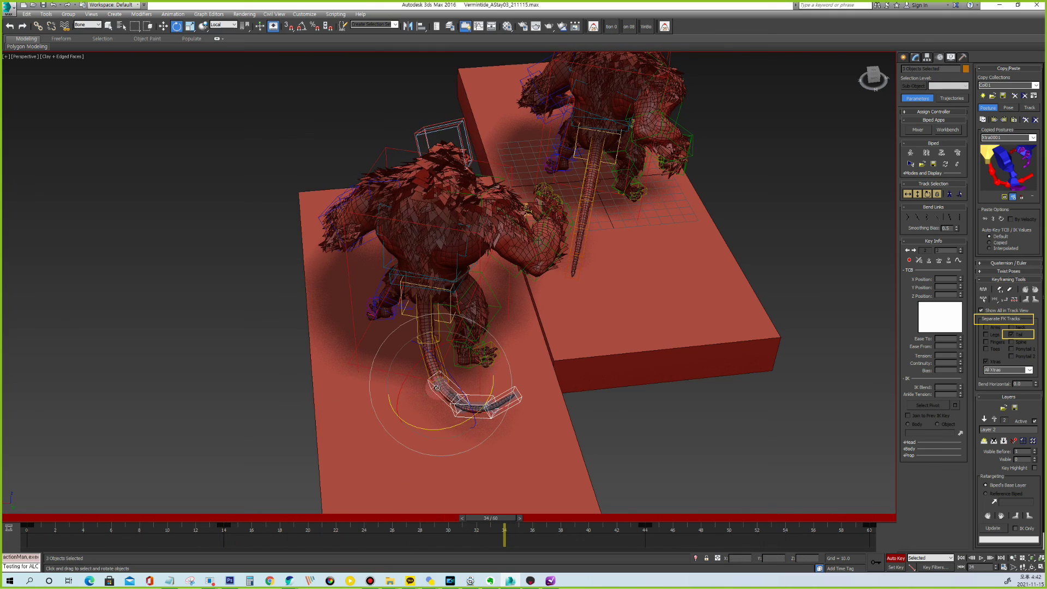
Select the tail's outer two links, add a third layer, and set keys at frames 0 and 60.
drag(25, 517, 378, 530)
click(984, 442)
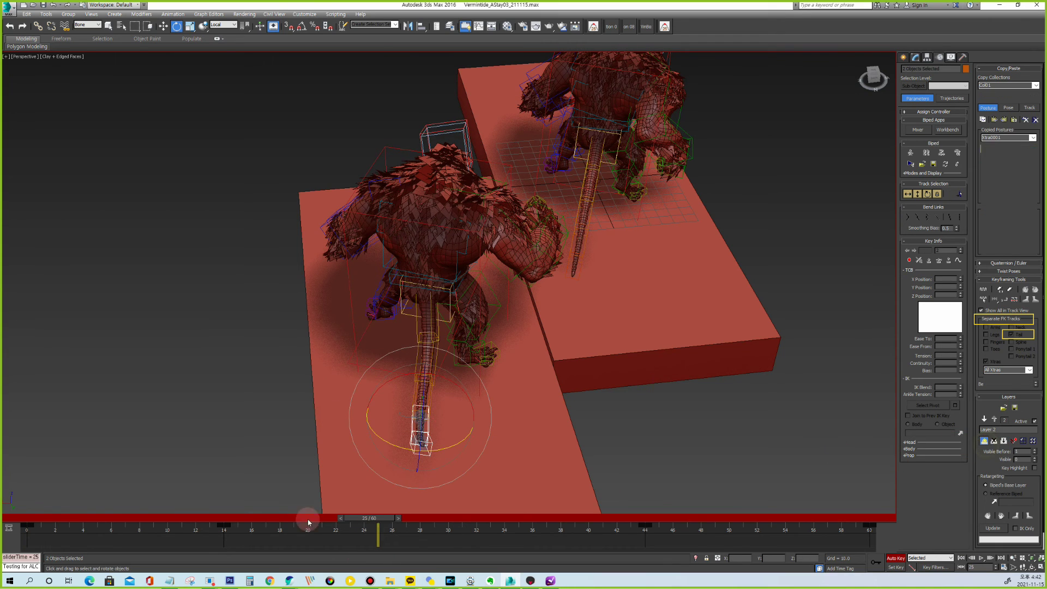
click(15, 519)
key(End)
key(e)
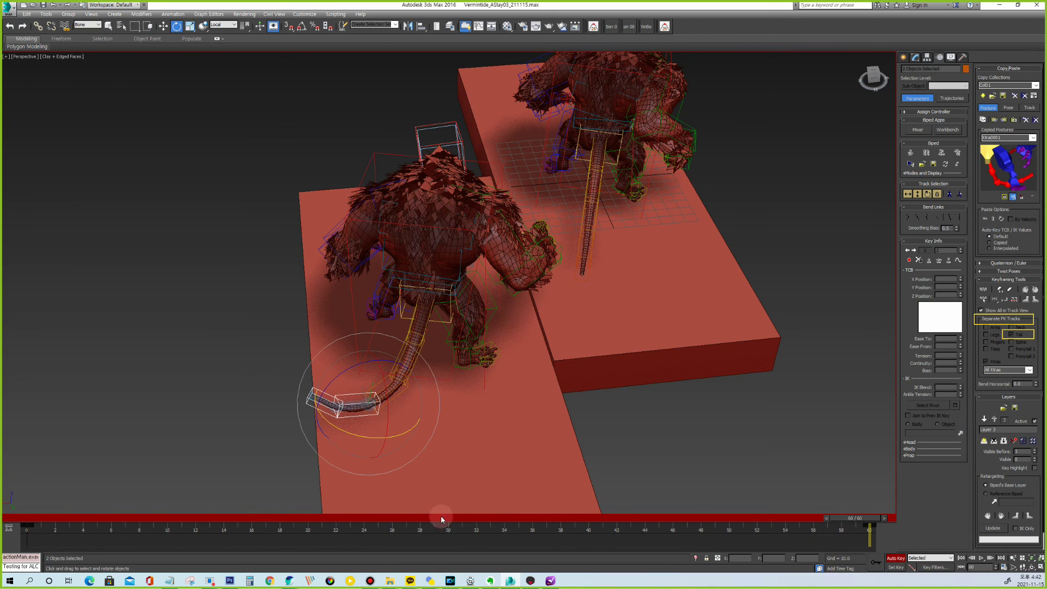
Rotate the tail's outer two links at frame 20 and the opposite way at frame 48.
drag(42, 516, 316, 520)
click(184, 520)
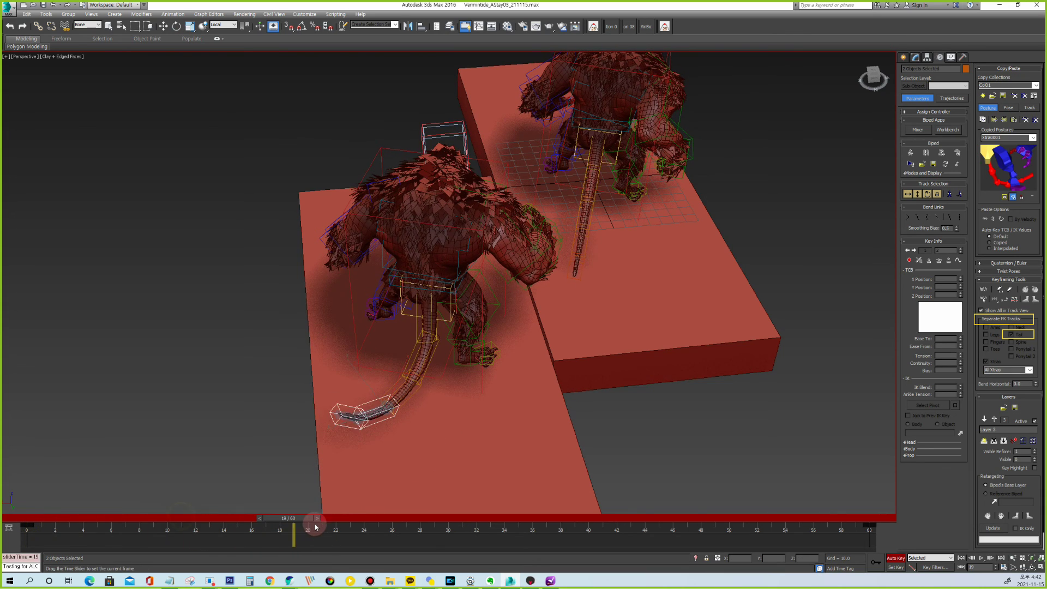
drag(397, 452, 365, 451)
drag(20, 516, 677, 542)
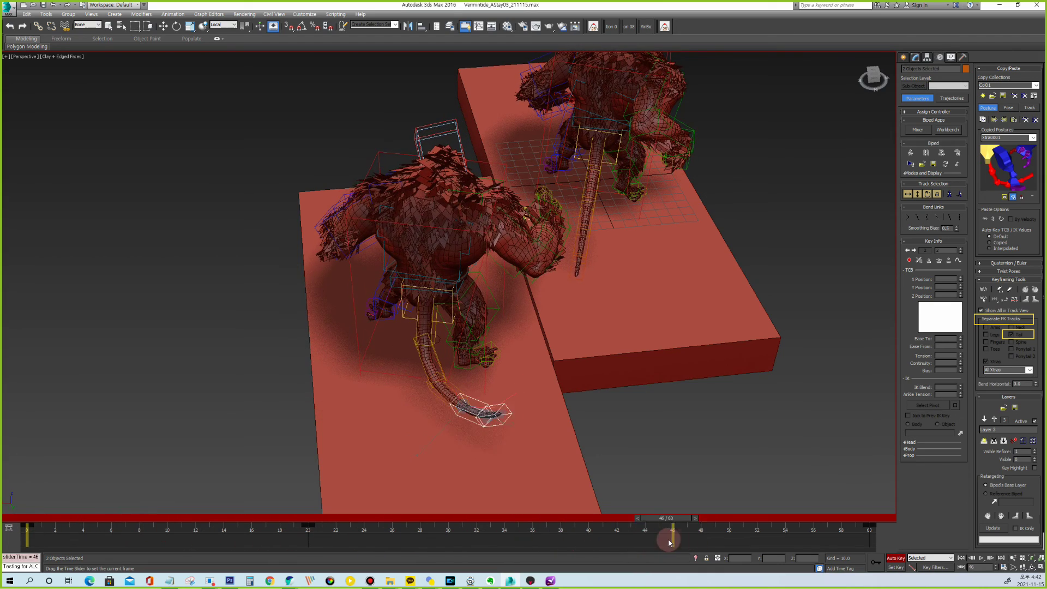
key(e)
drag(440, 451, 472, 441)
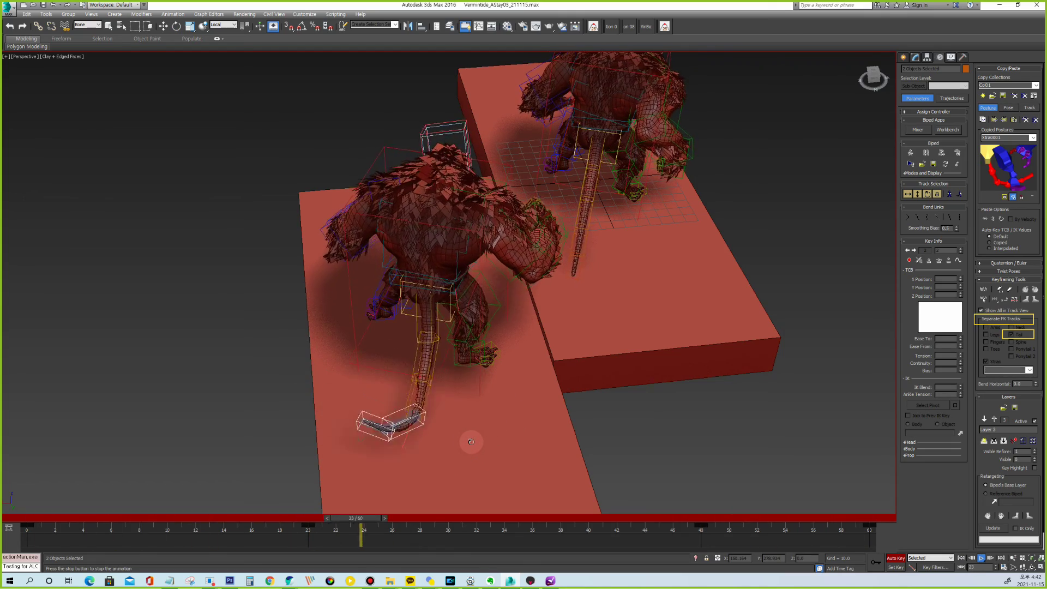
Play back the loop and examine the tail swing from lower and side angles with the rig hidden and shown.
alt+middle_drag(470, 437, 479, 346)
click(479, 347)
alt+middle_drag(438, 318, 504, 296)
alt+middle_drag(566, 285, 464, 293)
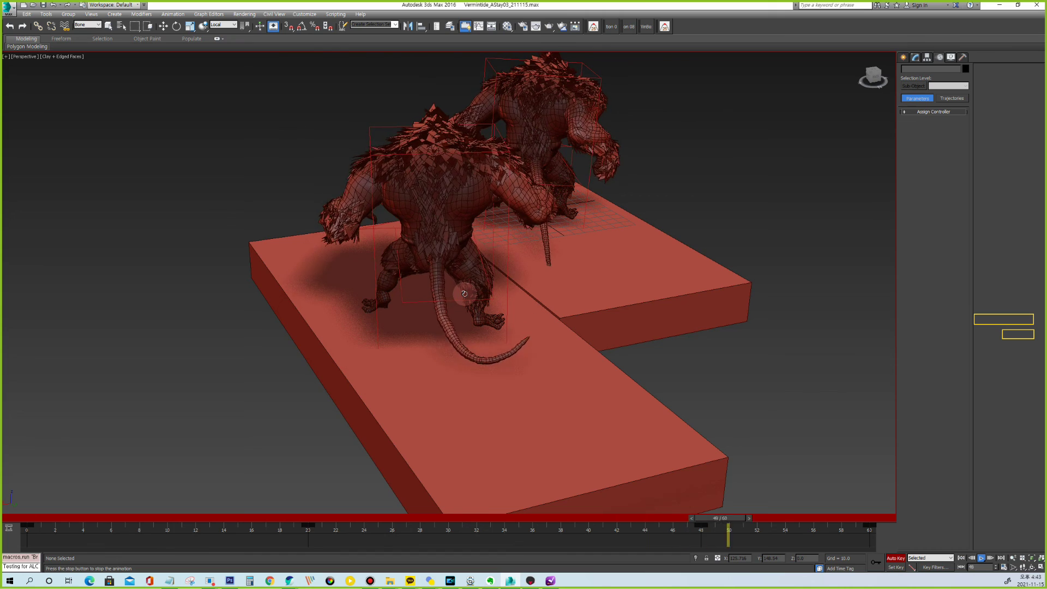
key(e)
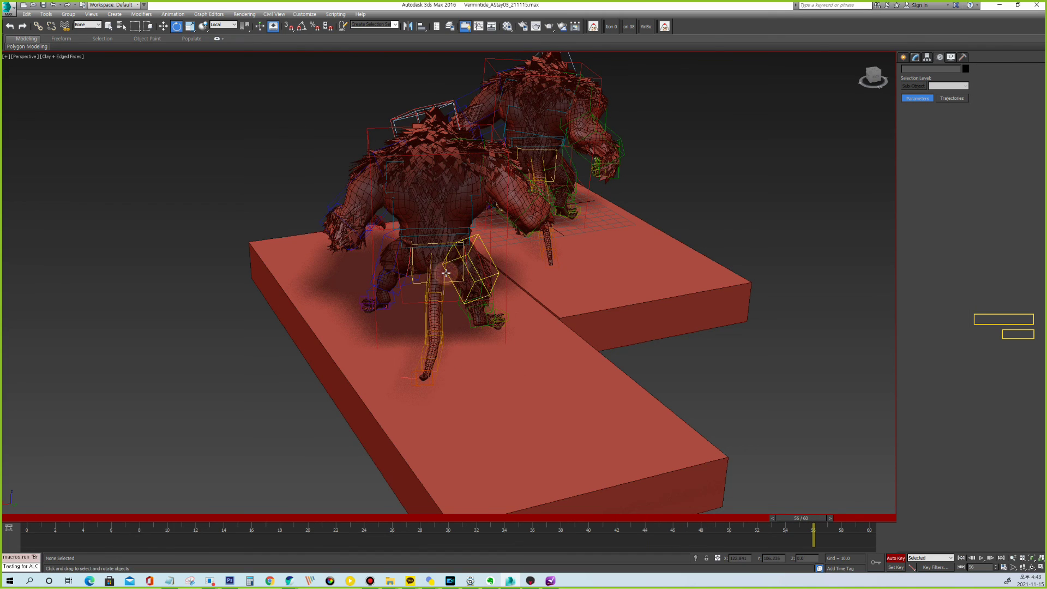
click(445, 273)
click(425, 285)
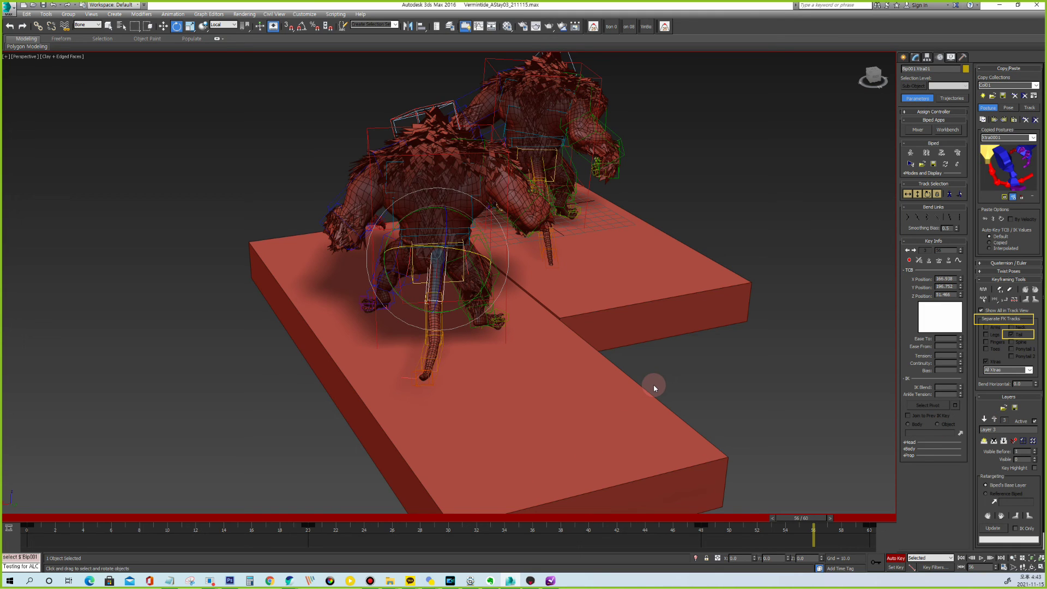
key(/)
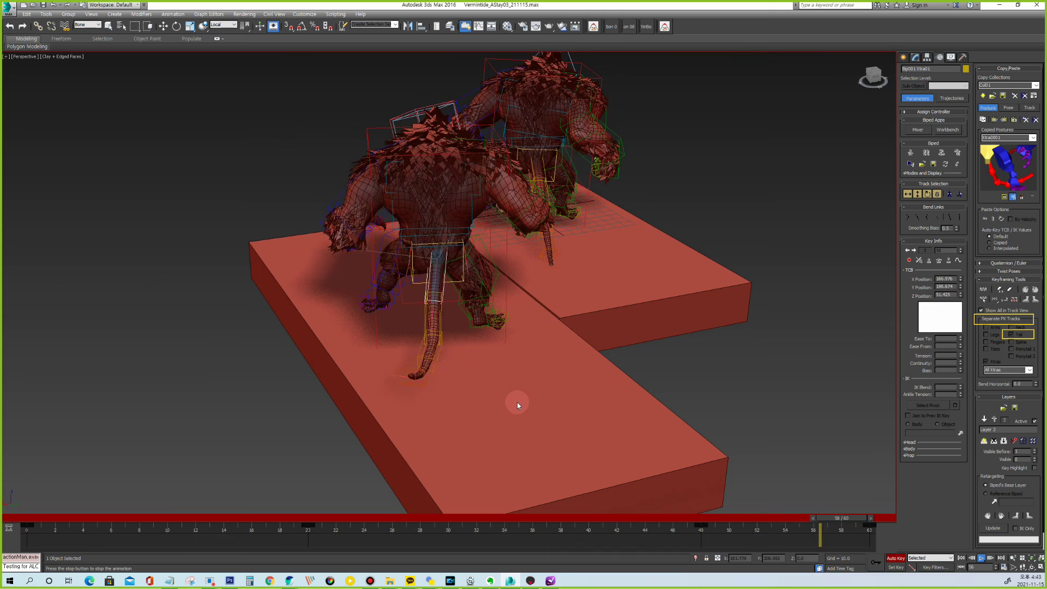
key(/)
key(e)
Select the tail's tip link, add a fourth layer, and set keys at frames 0 and 60.
click(547, 328)
click(546, 327)
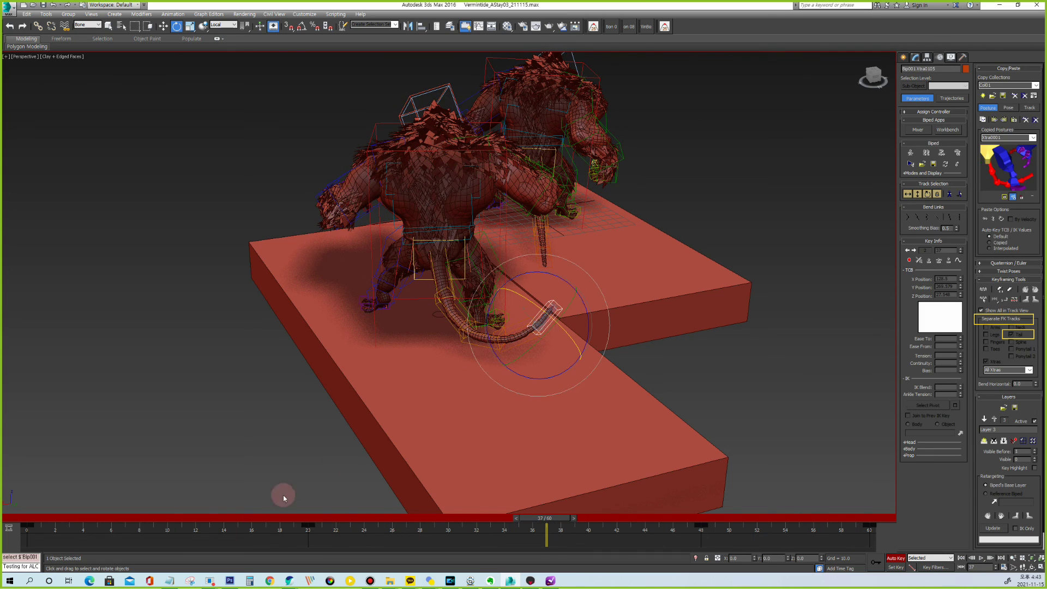
click(17, 518)
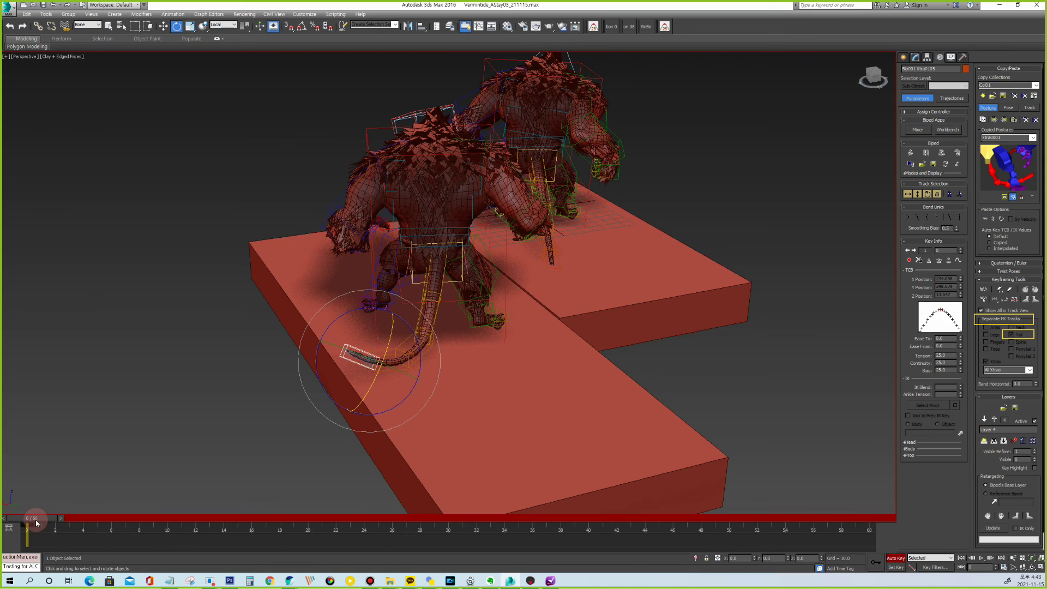
Add the neighbouring link to the tail tip selection and rotate the two links at frame 6.
drag(28, 520, 110, 525)
ctrl+click(364, 351)
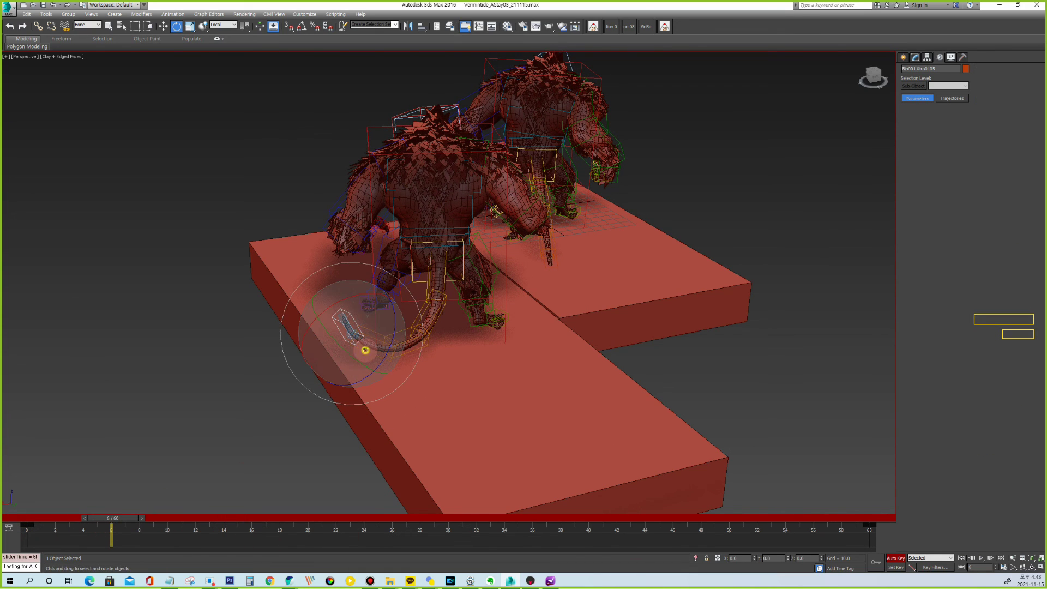
alt+middle_drag(418, 357, 359, 422)
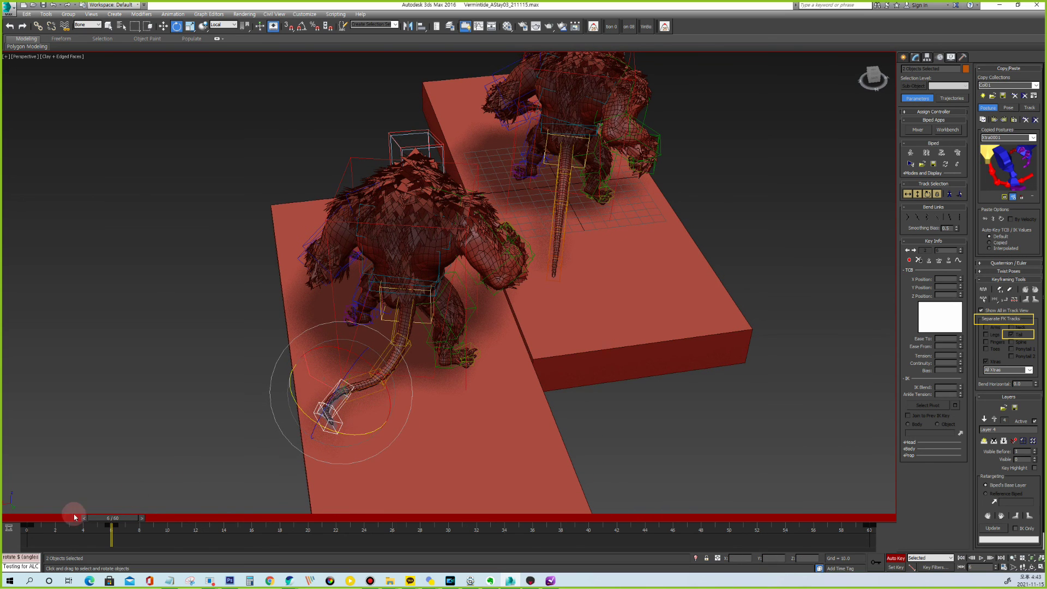
Rotate the tail's outer two links at frames 24 and 50 in opposite directions and play back the motion.
drag(35, 525, 351, 532)
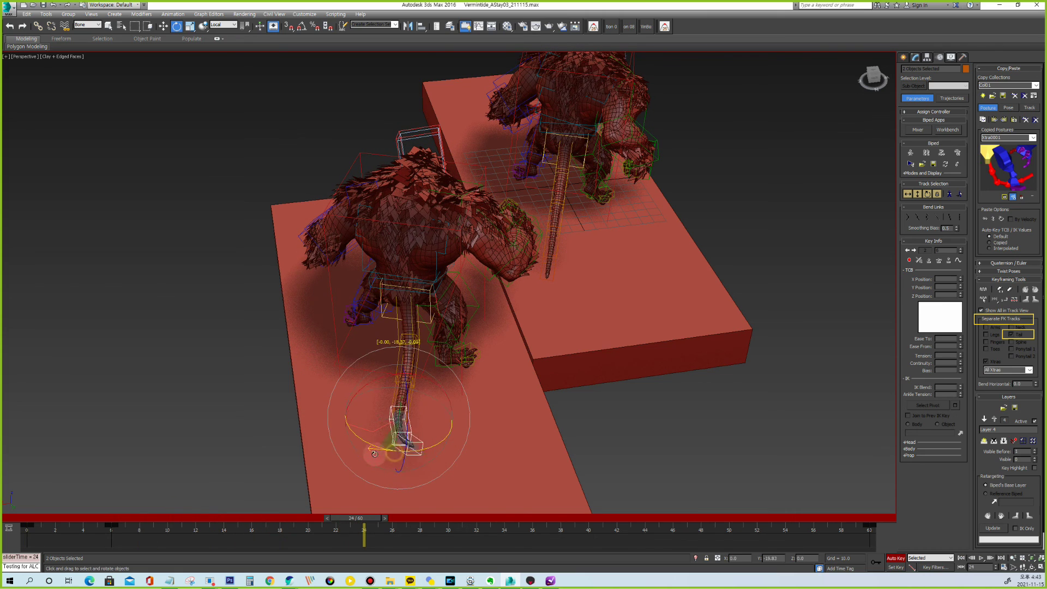
drag(32, 517, 729, 540)
key(e)
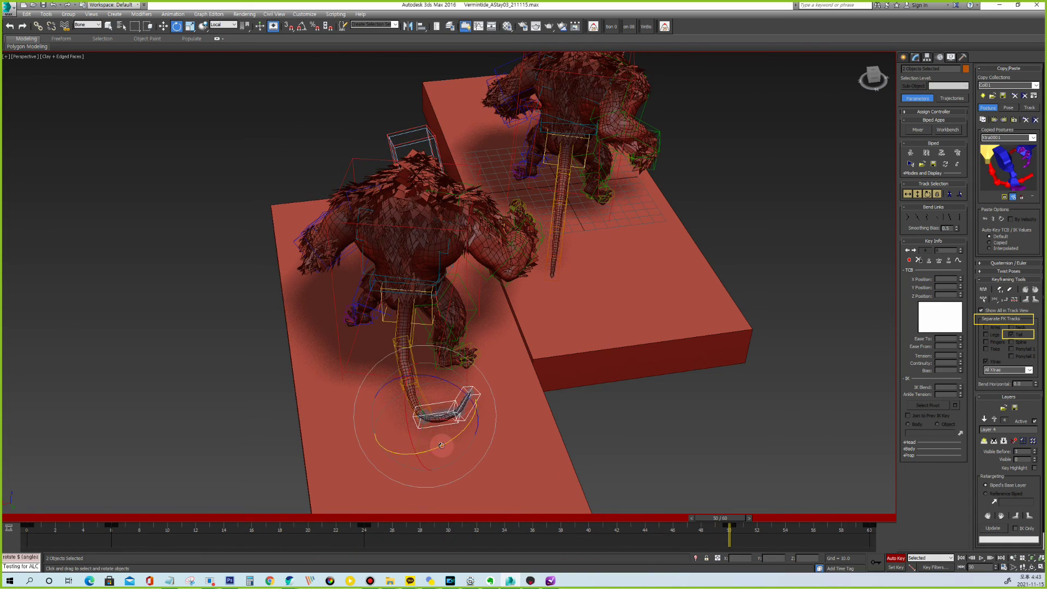
key(slash)
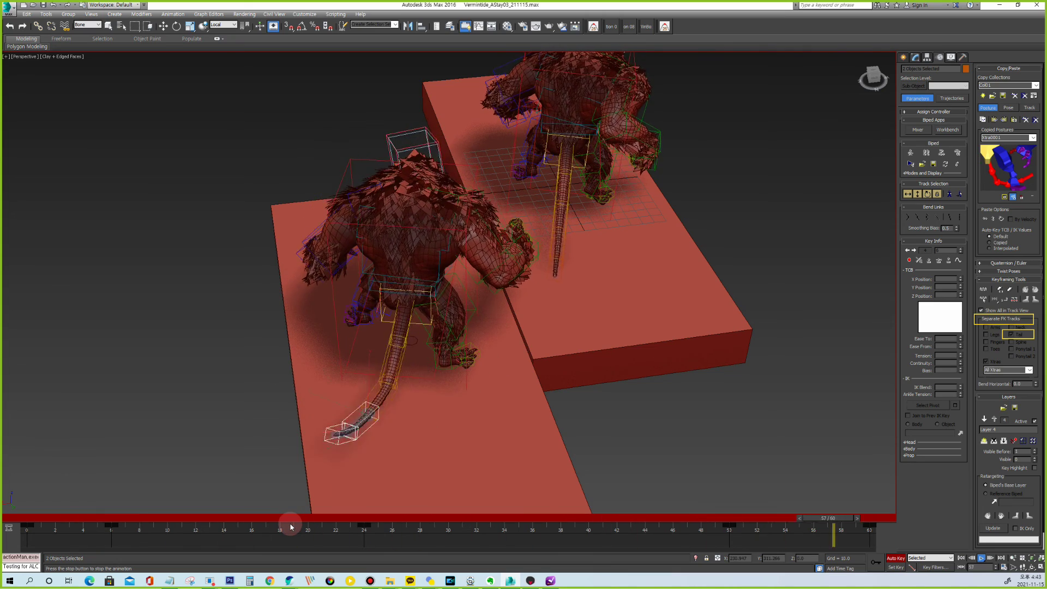
Delete the tail tip's key at frame 6, rotate the two links outward at that frame, and play back.
drag(281, 527, 60, 522)
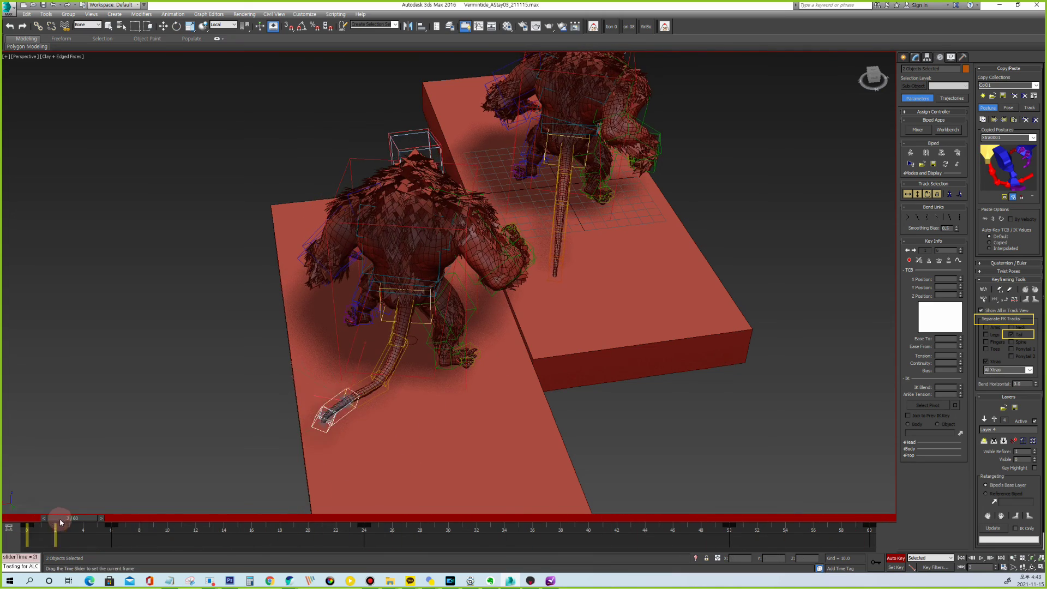
click(111, 527)
key(Delete)
drag(22, 520, 112, 520)
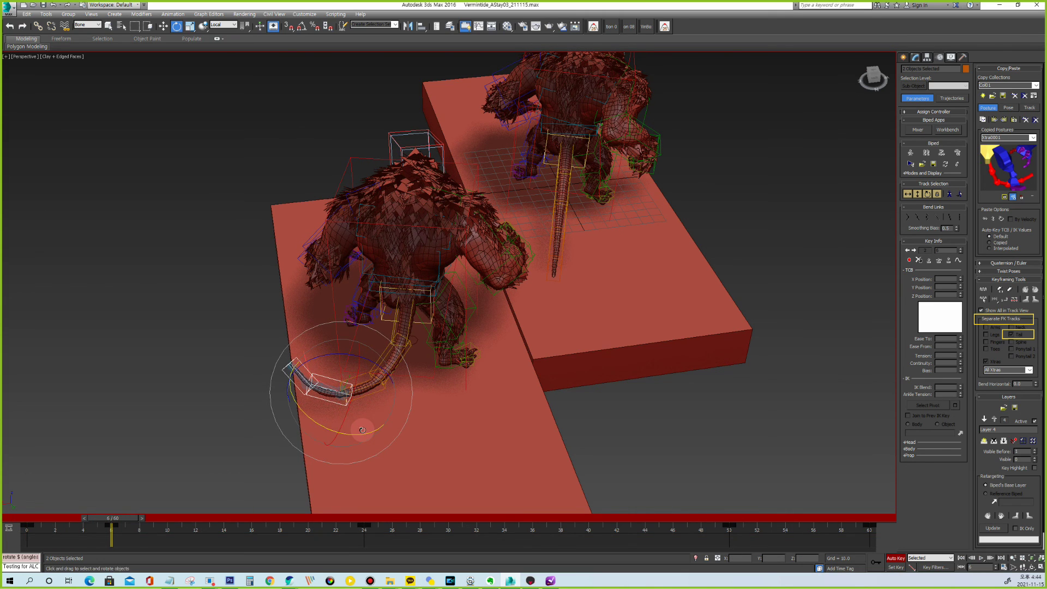
key(slash)
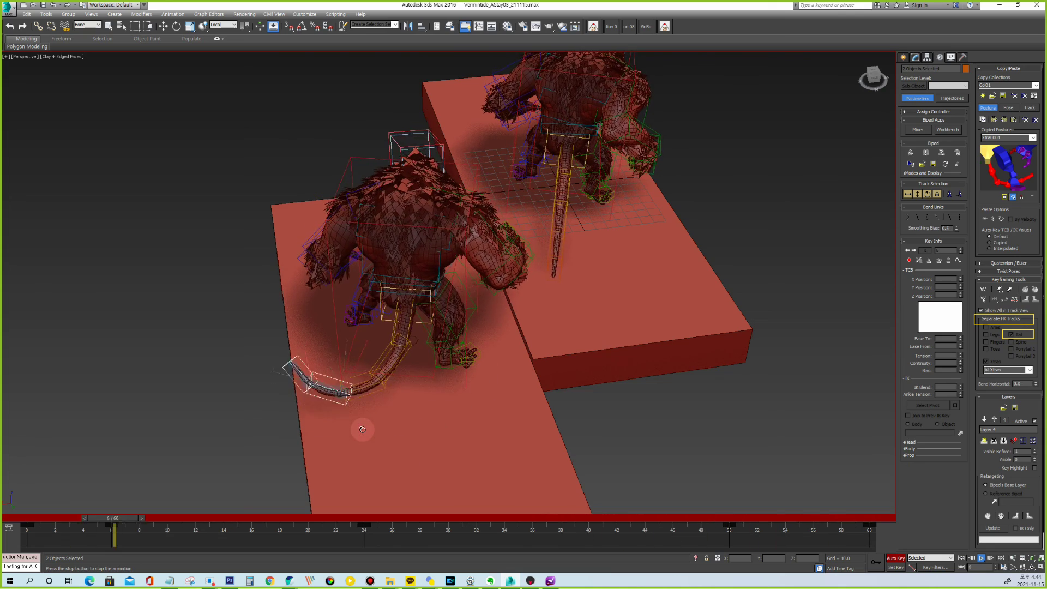
Examine the whole idle loop from the side and front with the rig hidden, and show the rig again.
key(shift+b)
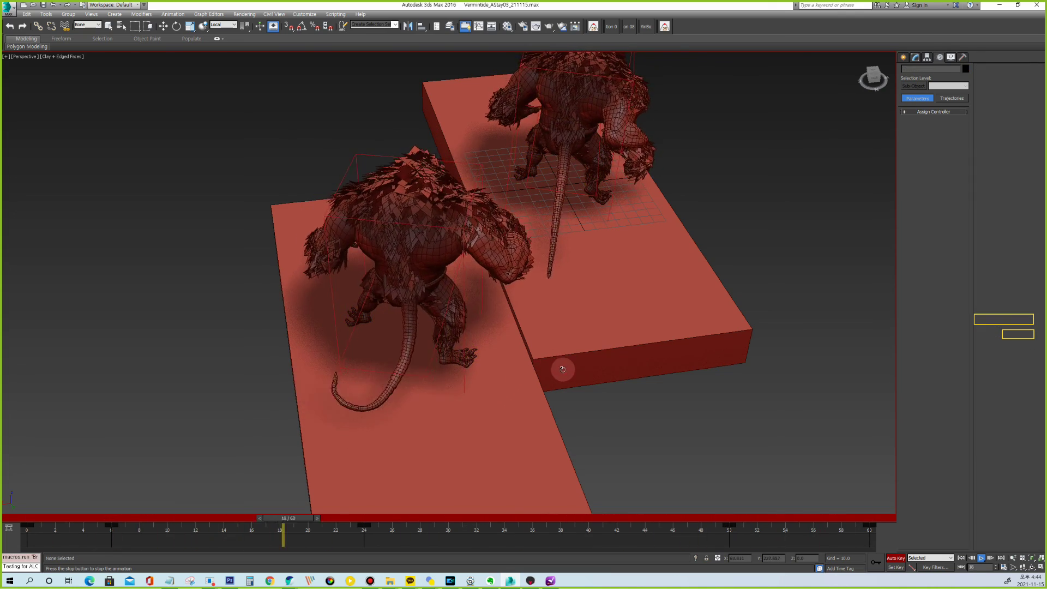
scroll(551, 361, down, 8)
alt+middle_drag(572, 347, 529, 393)
scroll(496, 384, up, 5)
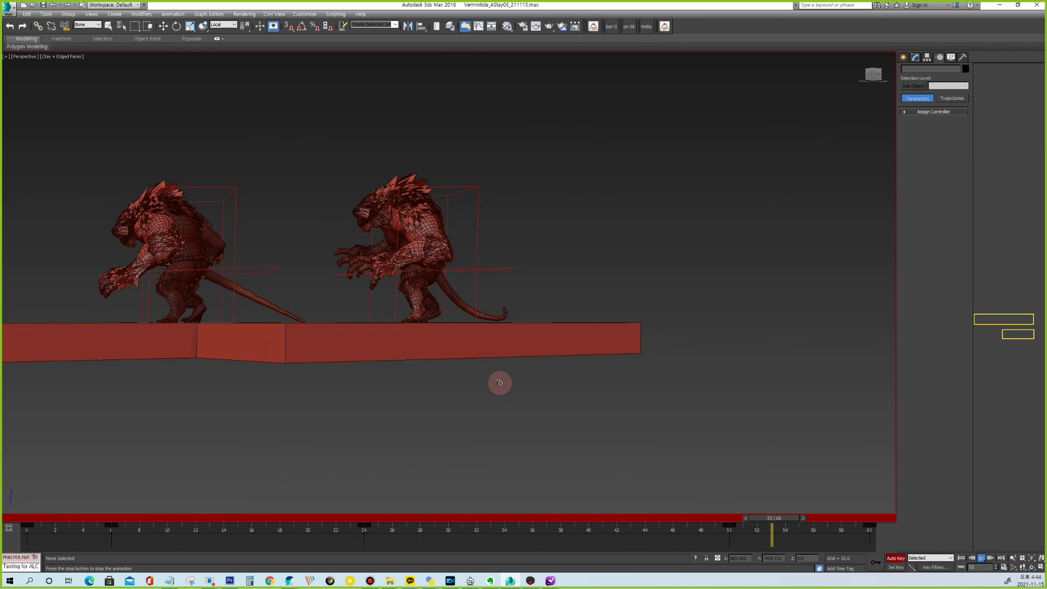
alt+middle_drag(498, 381, 486, 363)
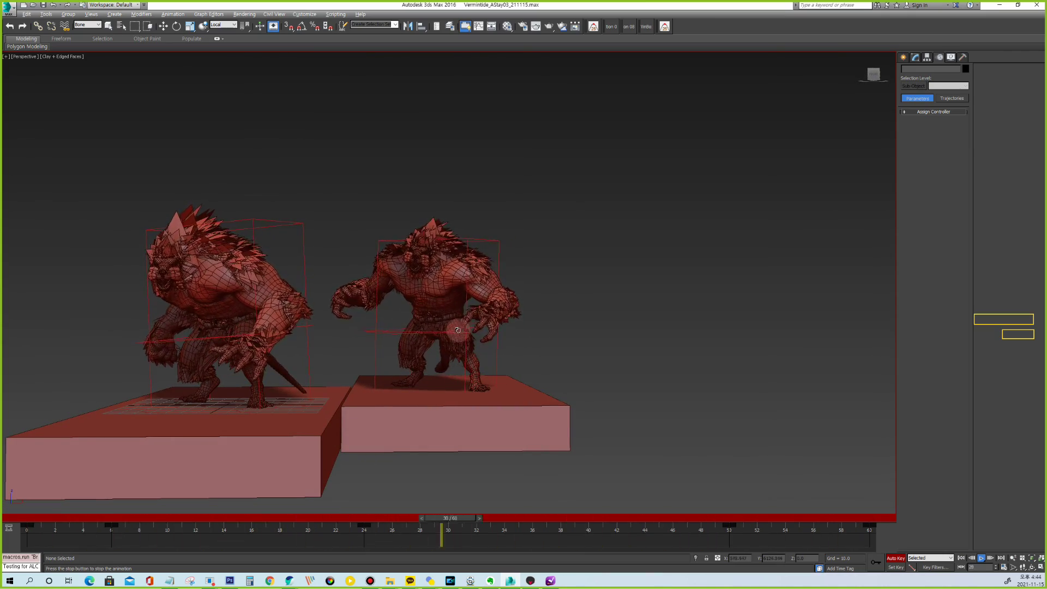
middle_drag(484, 345, 555, 376)
scroll(551, 371, up, 2)
scroll(546, 359, up, 2)
scroll(547, 358, up, 3)
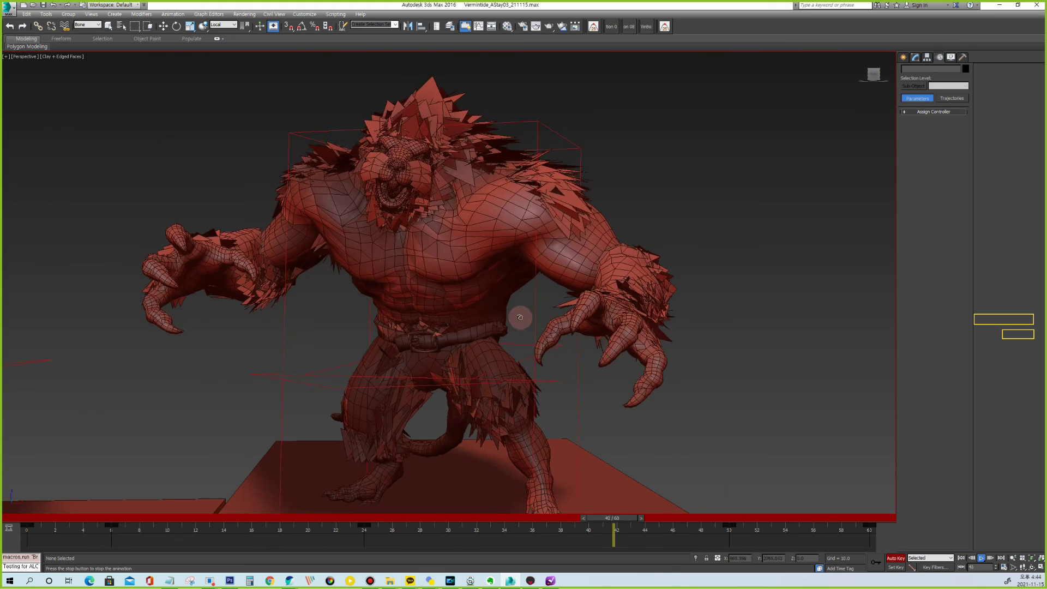
key(e)
key(shift+b)
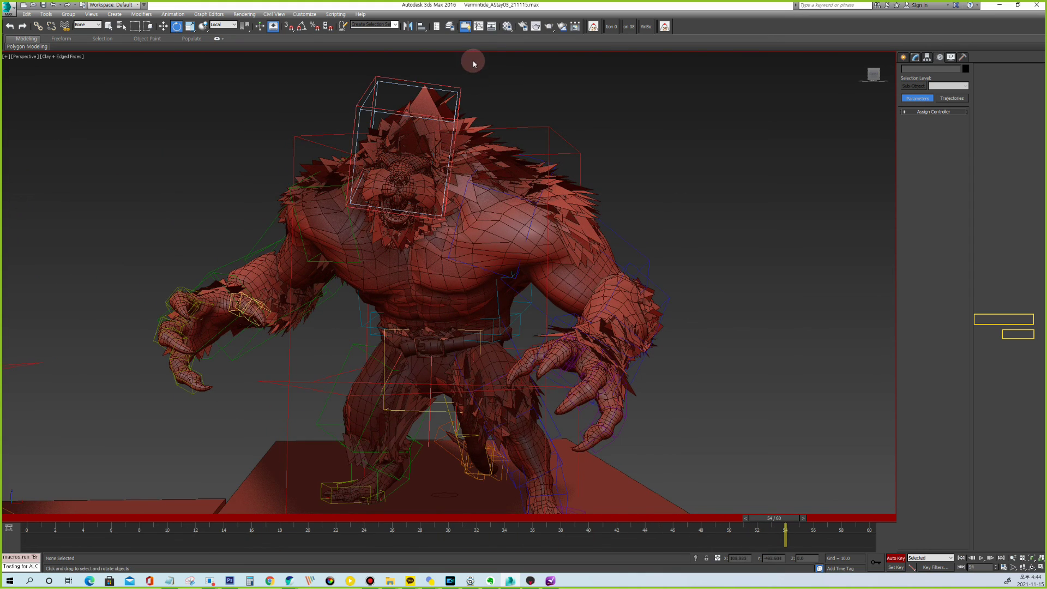
Expand the default layer in the Layer Explorer, unhide all objects, and select the jaw bone Bone001_Mouse.
drag(1046, 101, 727, 41)
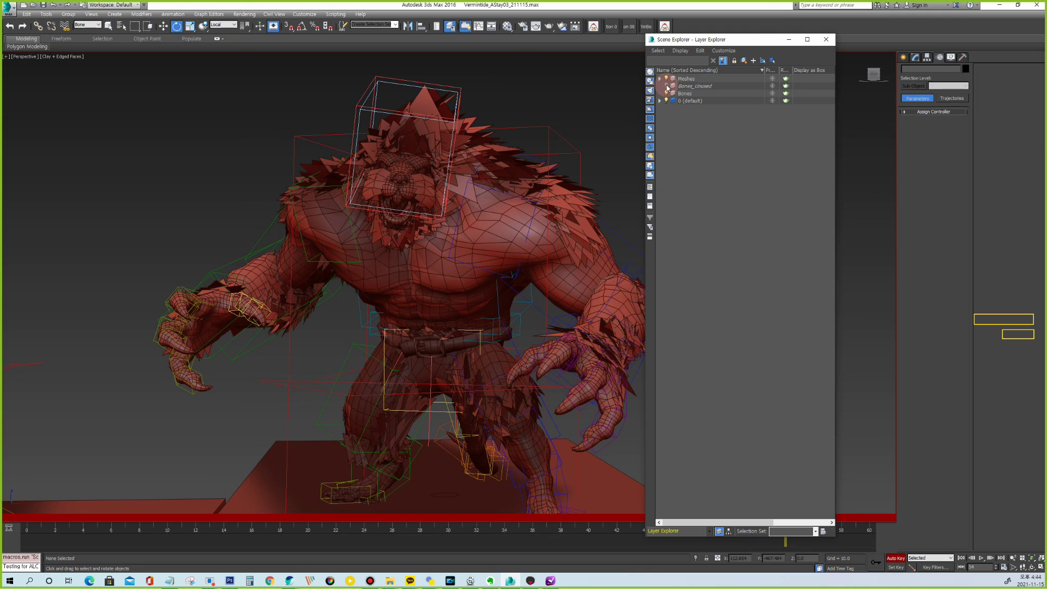
click(661, 101)
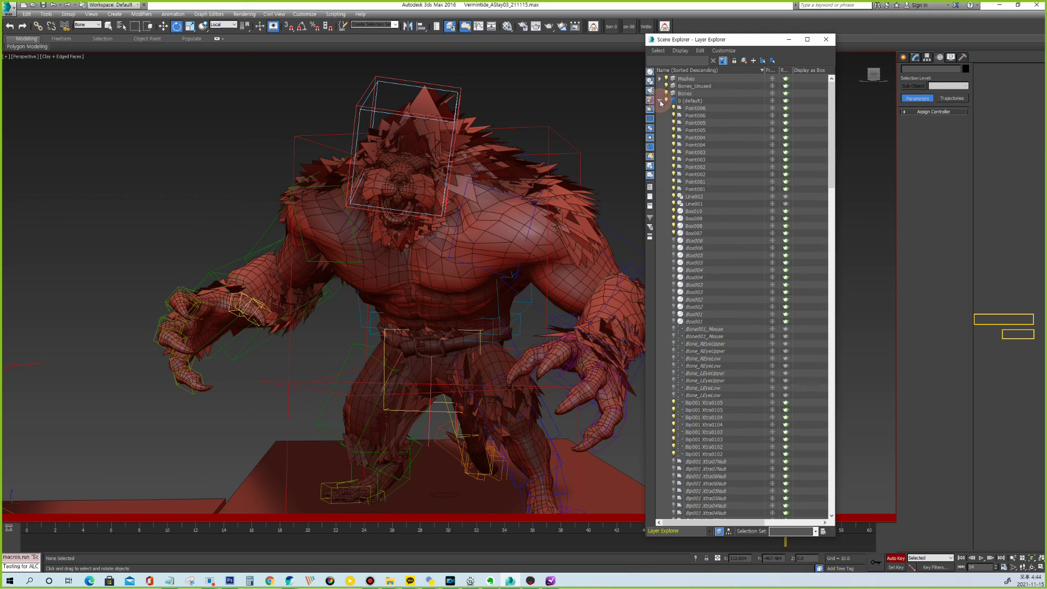
right_click(243, 196)
click(254, 157)
click(387, 232)
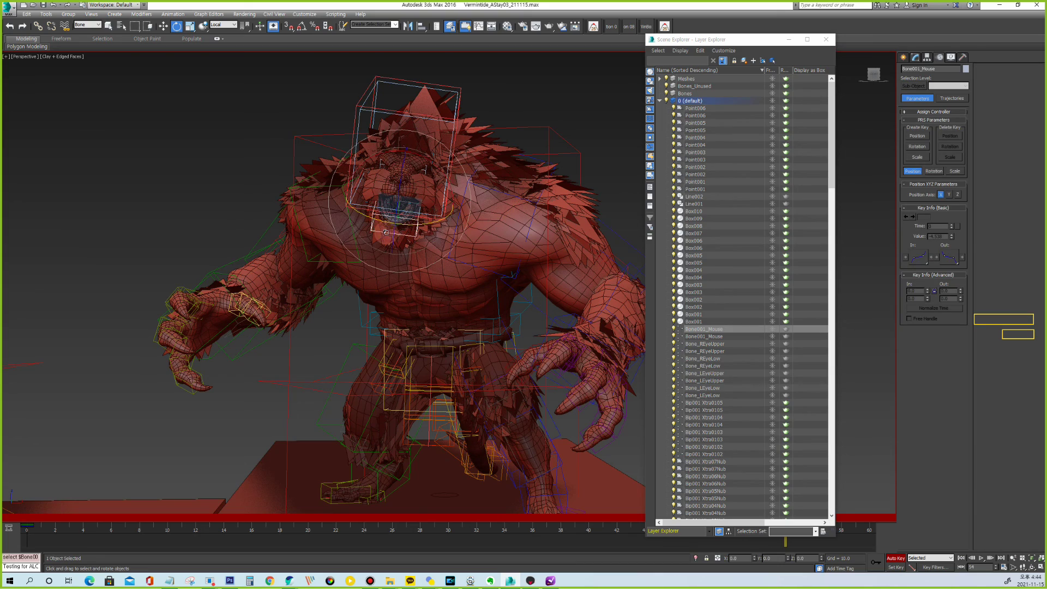
Rotate the jaw bone toward closed at frames 28 and 0, and copy its frame 0 key to frame 60.
key(l)
drag(28, 518, 420, 551)
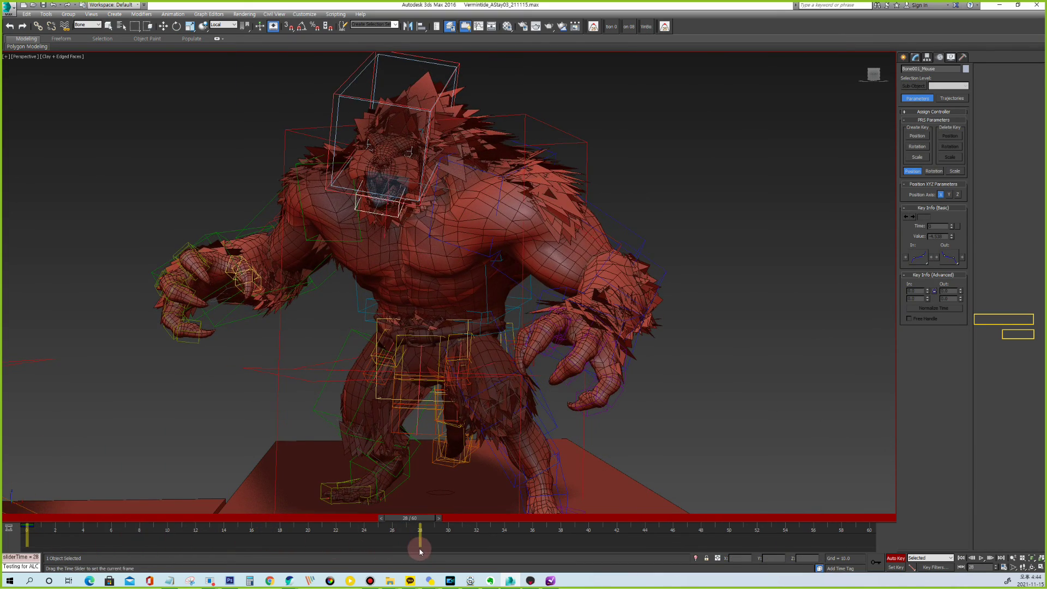
drag(408, 190, 406, 174)
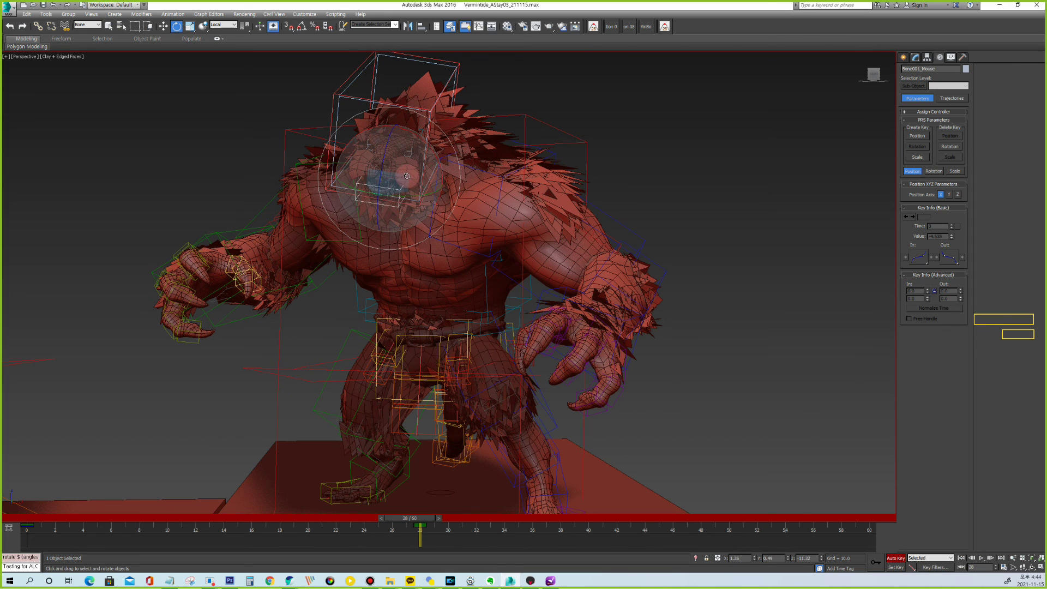
drag(407, 182, 30, 522)
drag(429, 206, 427, 197)
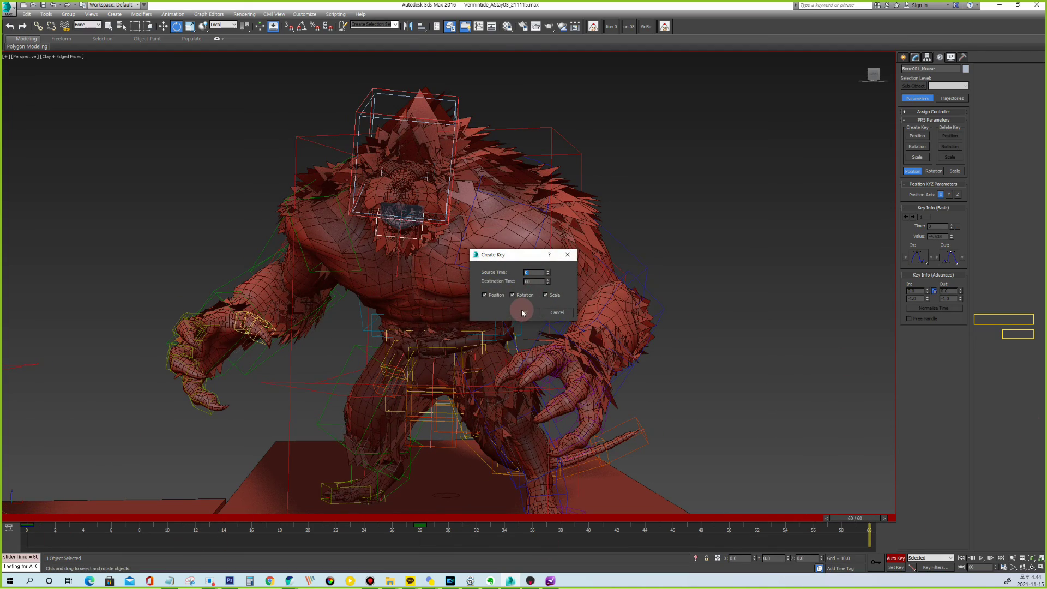
Move the jaw's frame 28 key to frame 39 and rotate the jaw toward closed at frame 38.
drag(37, 515, 537, 530)
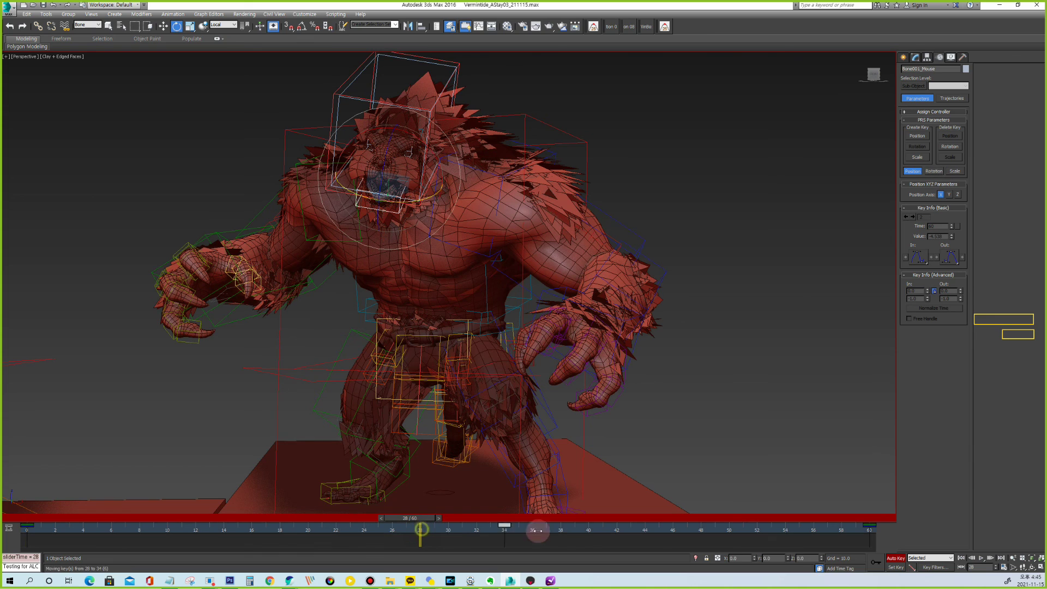
drag(411, 524, 561, 518)
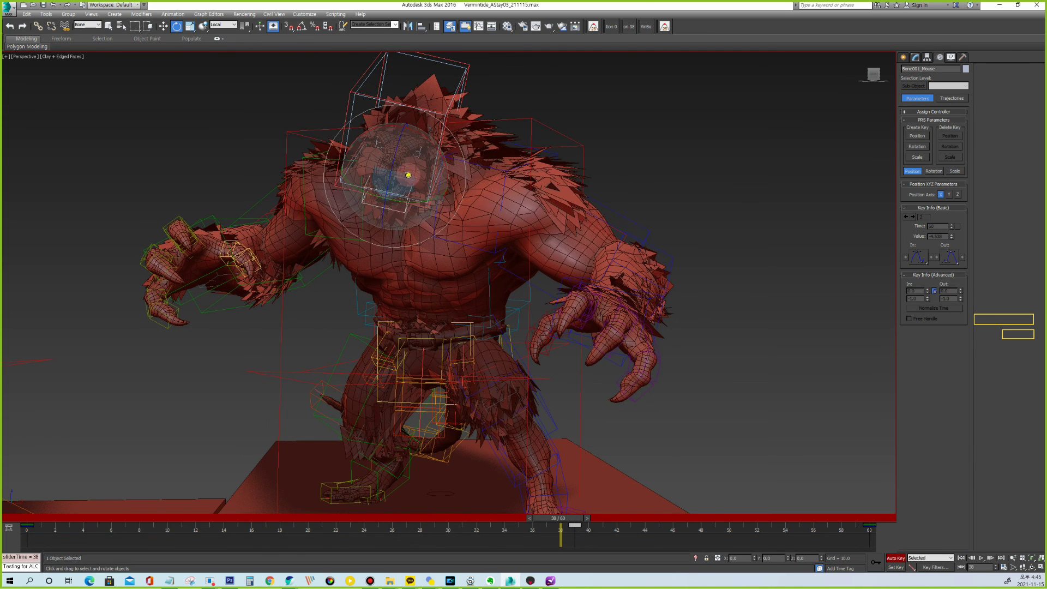
drag(229, 103, 631, 451)
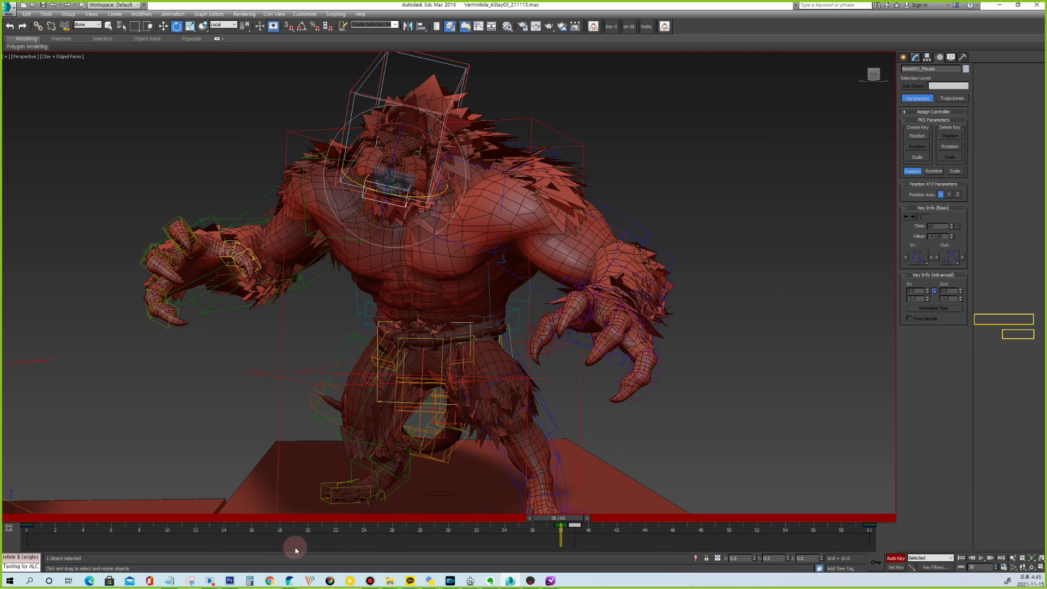
Rotate the jaw wide open at frame 53 and toward closed at frame 47.
drag(573, 529, 771, 529)
key(e)
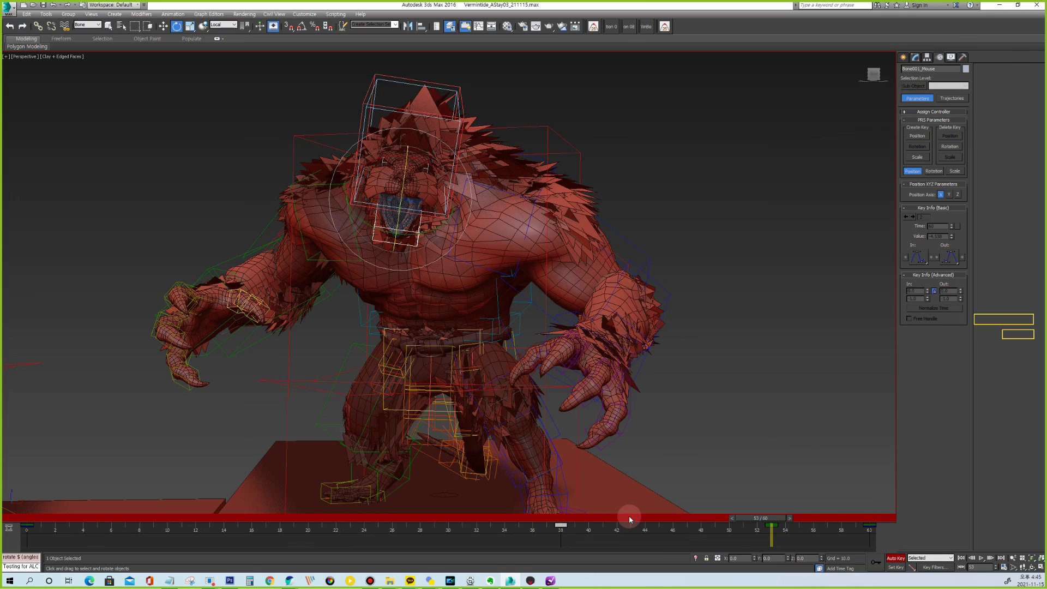
drag(557, 522, 692, 528)
mouse_move(431, 206)
mouse_down()
mouse_move(431, 192)
mouse_move(558, 291)
mouse_up()
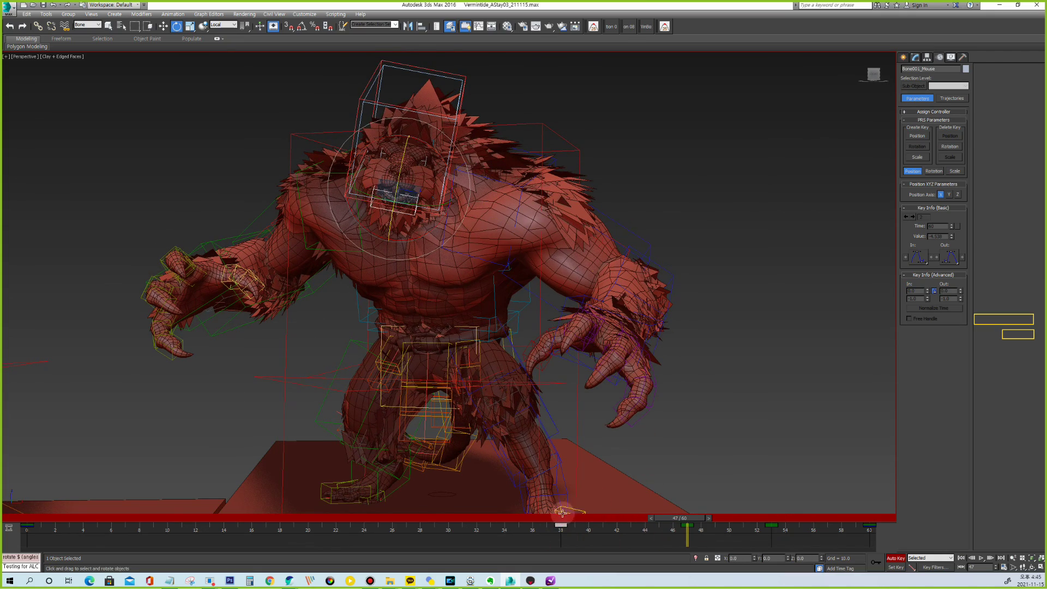
Play back the loop with the bones hidden and examine the jaw motion from the front and side.
key(/)
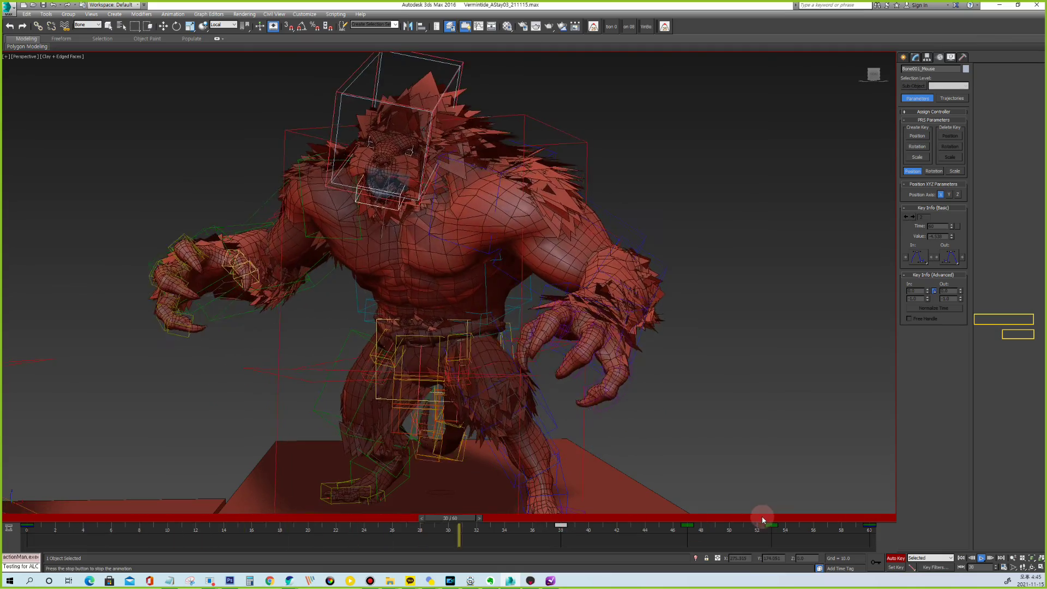
key(shift+h)
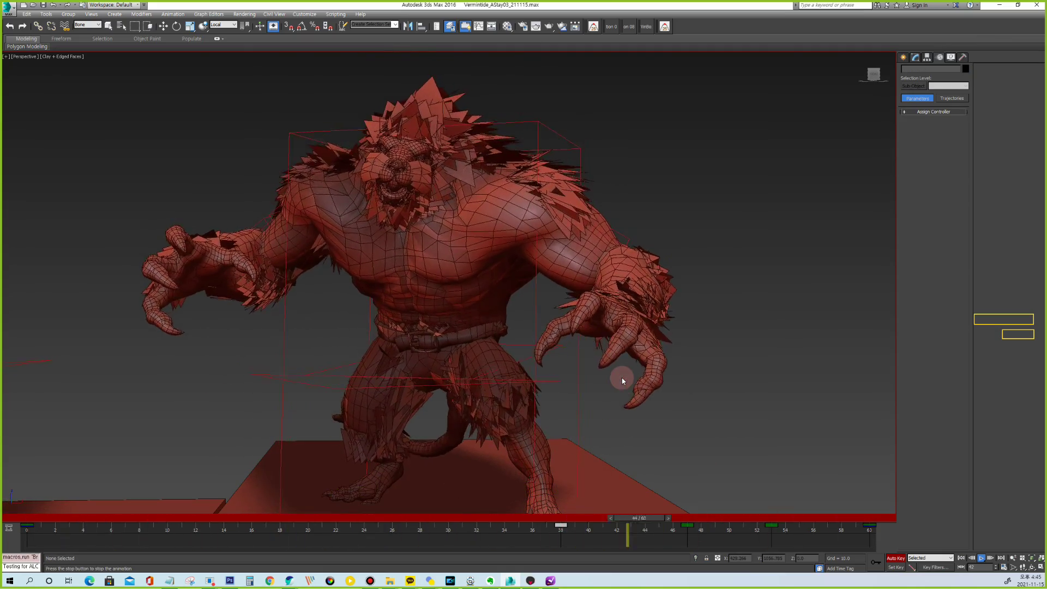
alt+middle_drag(434, 218, 251, 181)
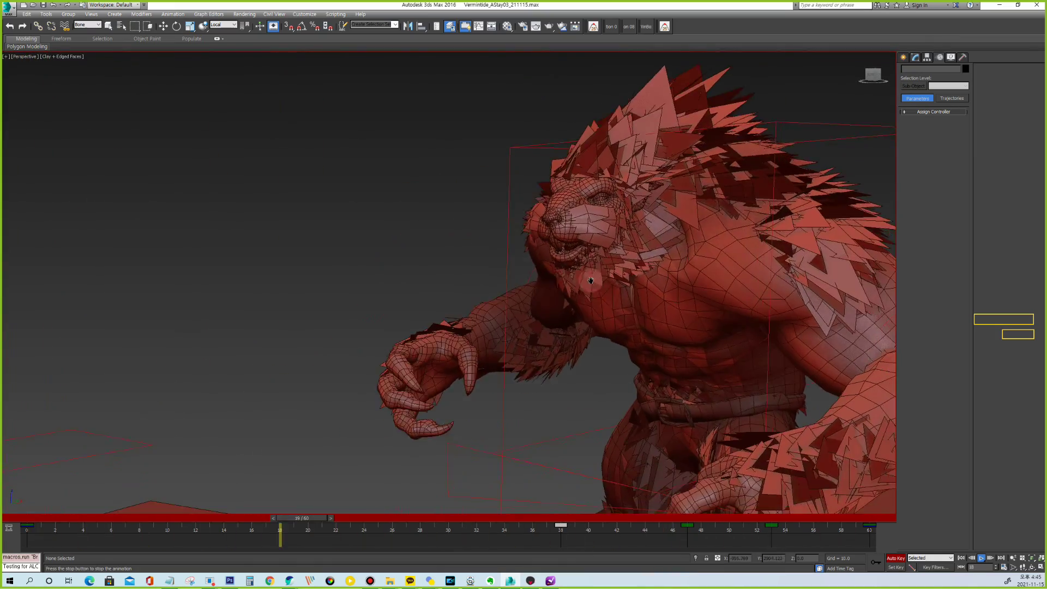
key(/)
key(e)
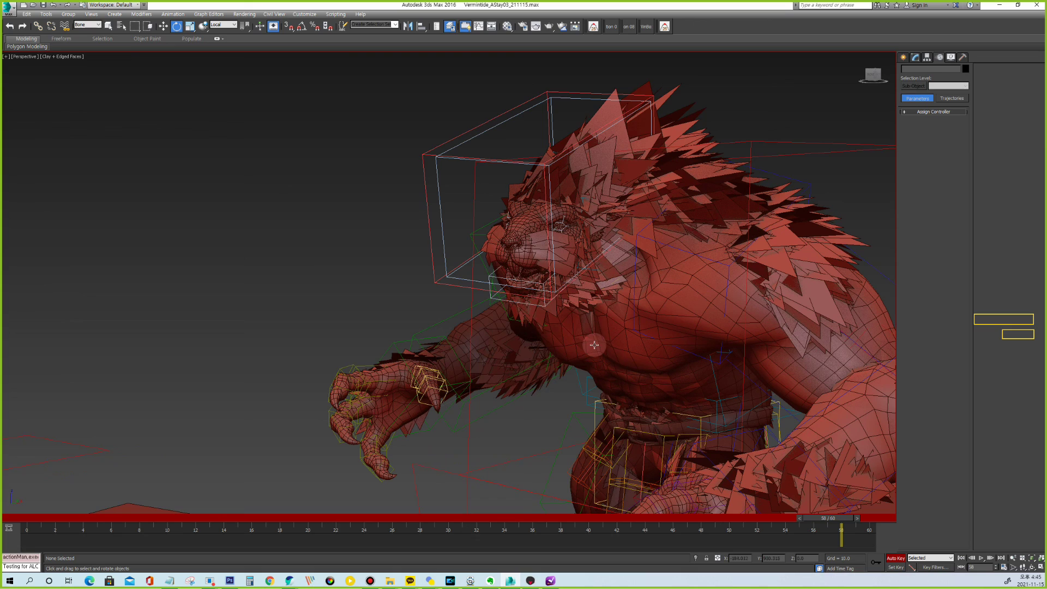
Rotate the jaw bone further open at frame 60 and copy its position, rotation and scale key to frame 0.
click(497, 299)
drag(687, 522, 903, 533)
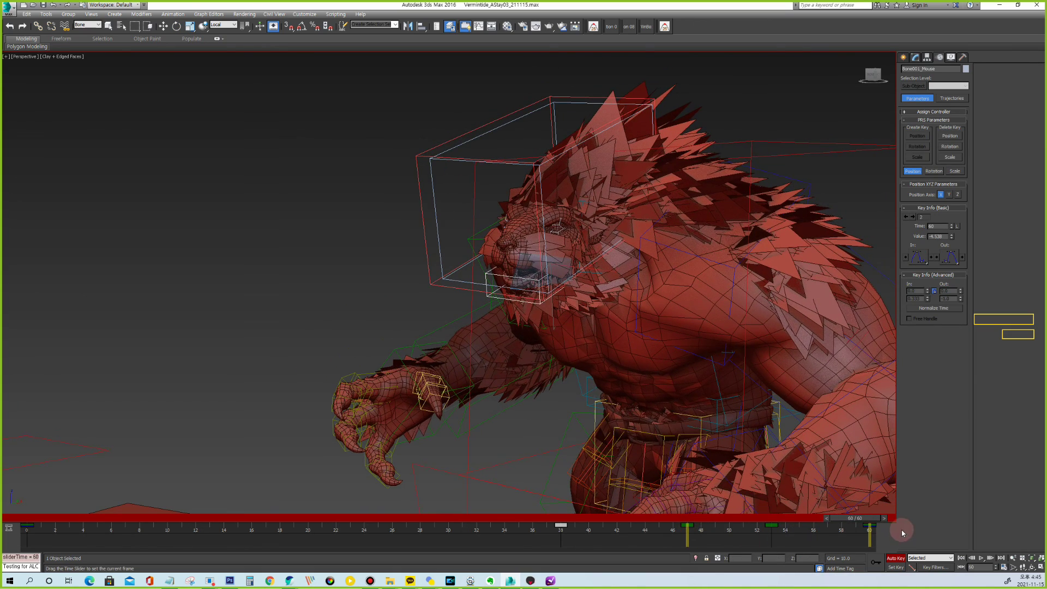
drag(539, 248, 570, 232)
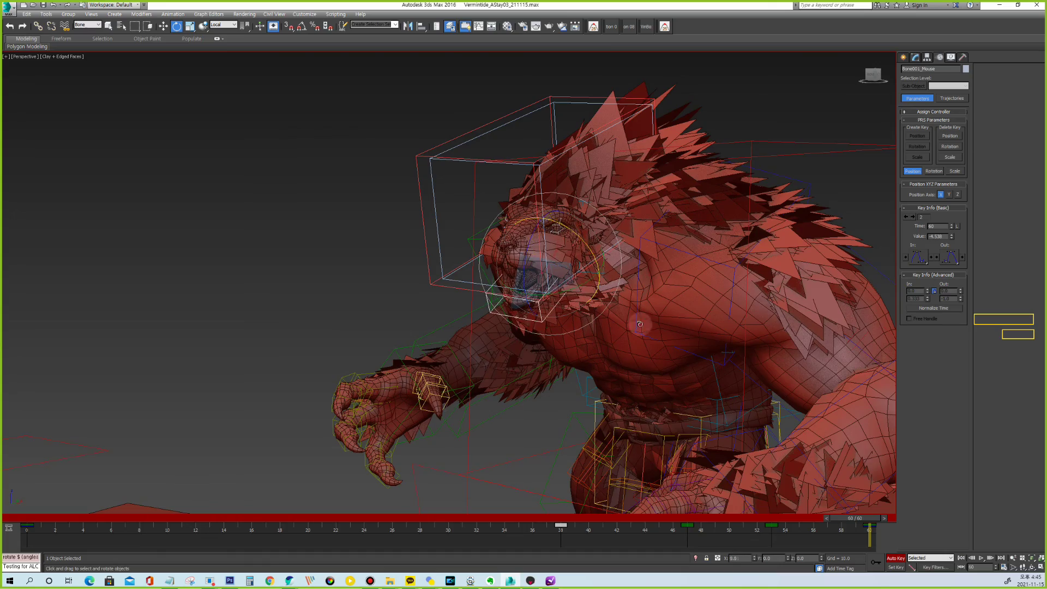
shift+drag(864, 518, 26, 519)
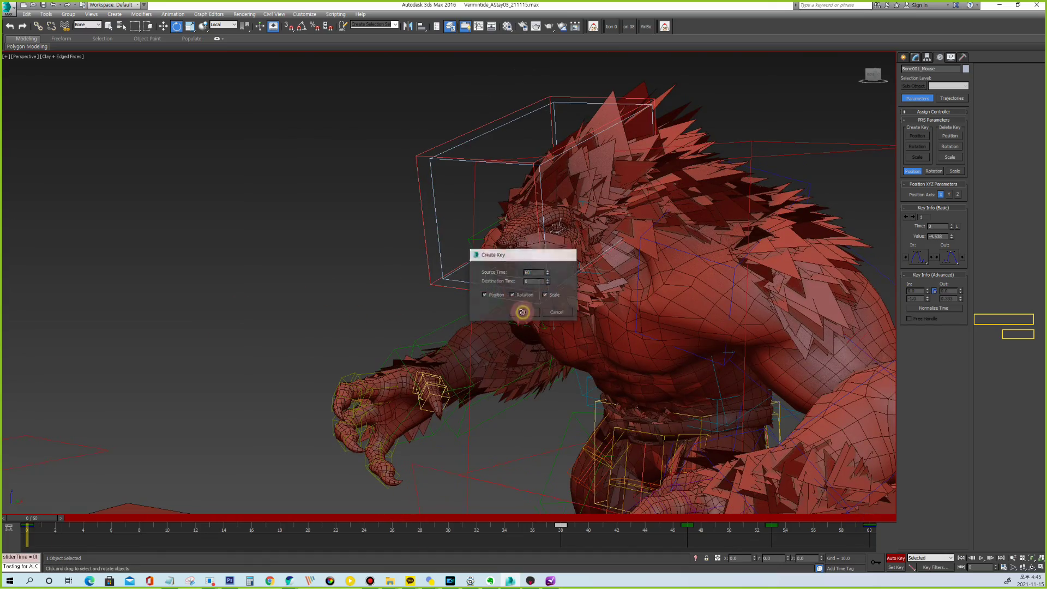
click(522, 312)
Select the two eye bones on the head and create a key for them at frame 17.
key(/)
scroll(464, 300, up, 5)
key(e)
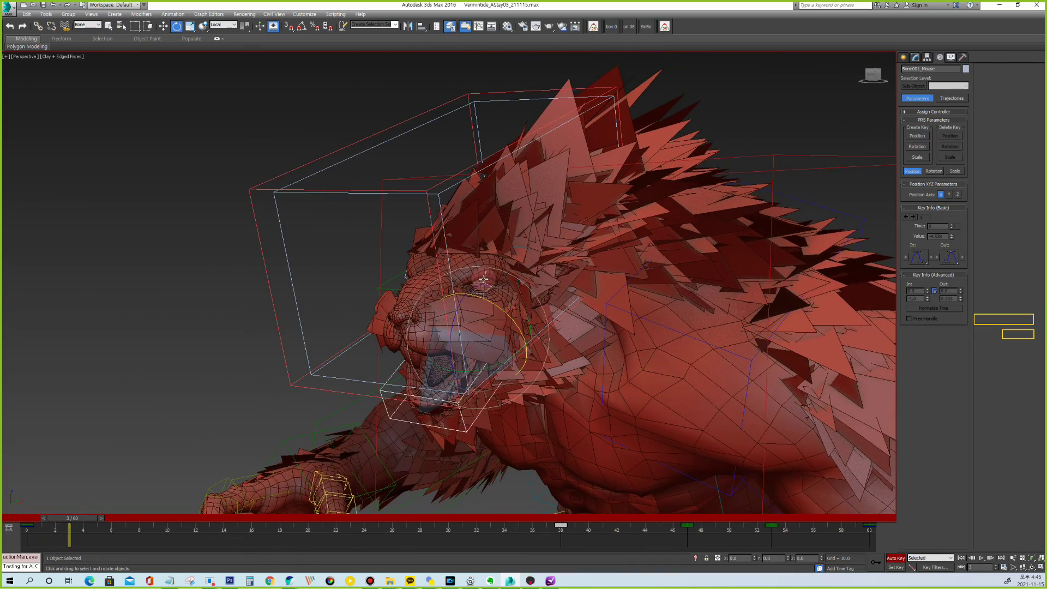
click(411, 278)
ctrl+click(221, 457)
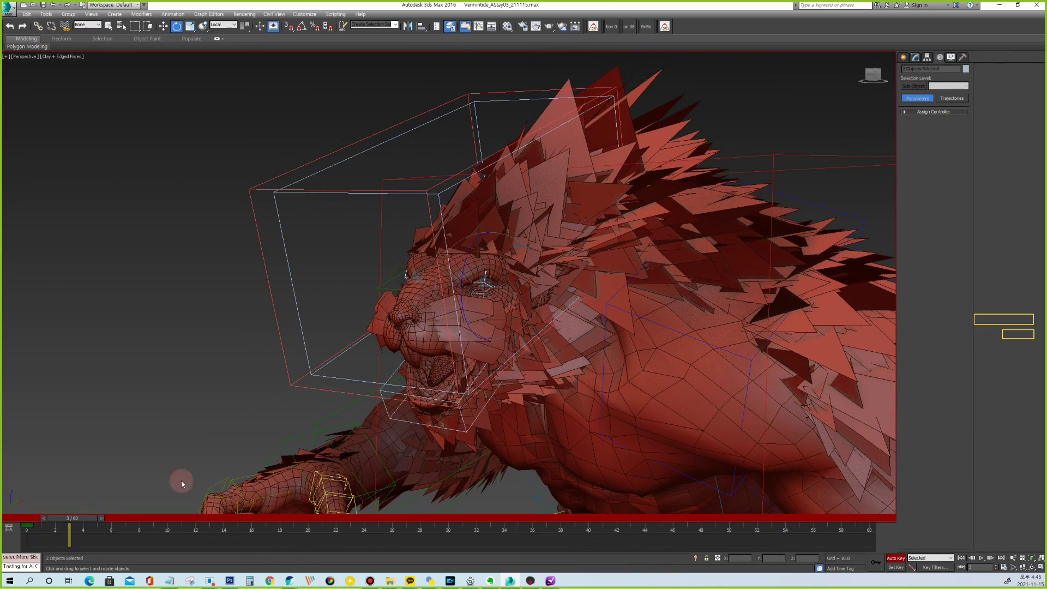
drag(39, 523, 910, 560)
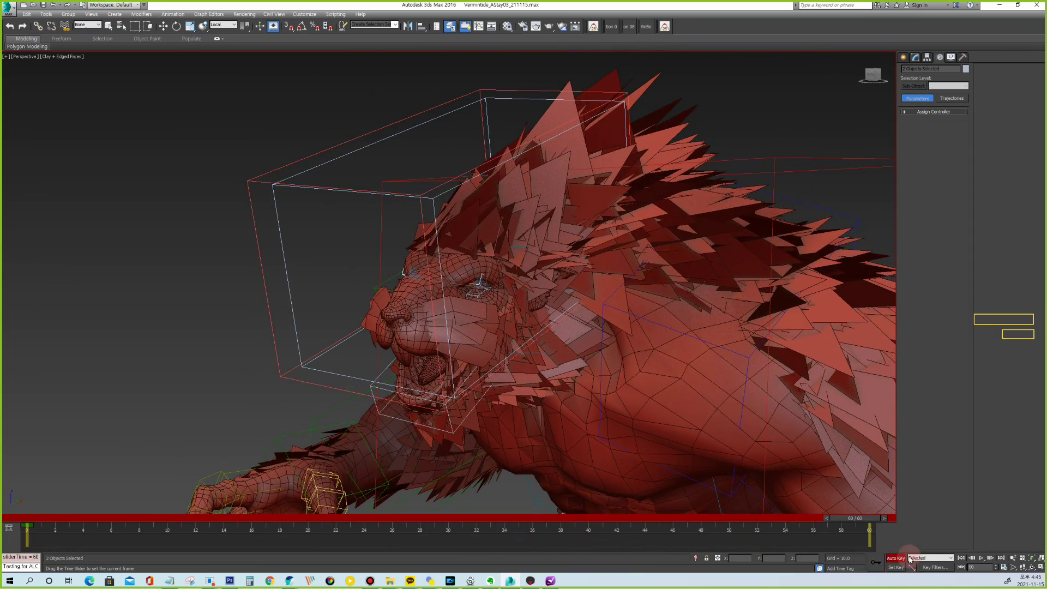
drag(51, 516, 273, 532)
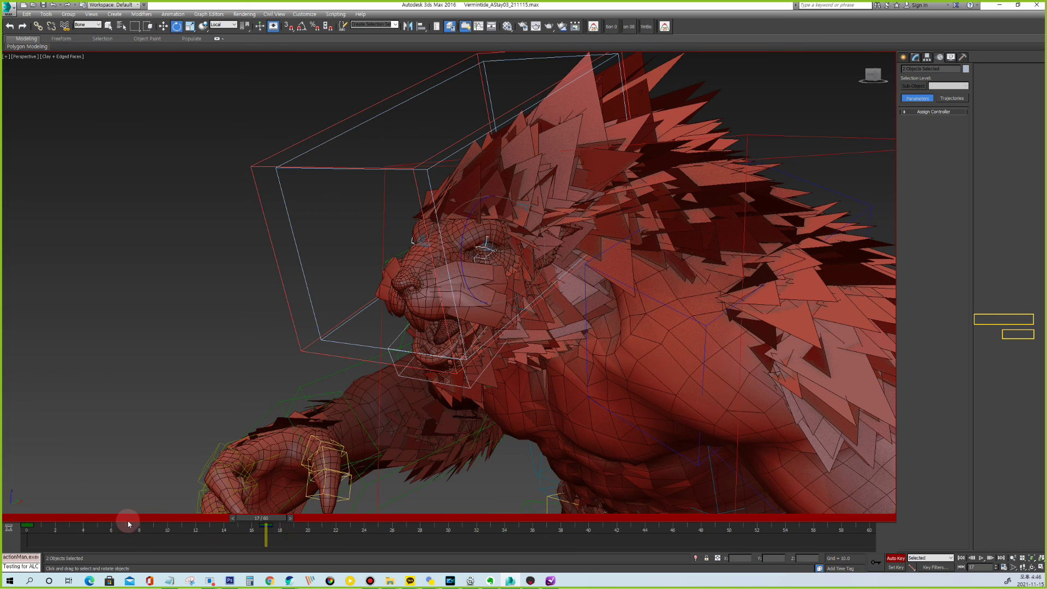
Rotate both eye bones about their local Z axis at frames 4, 5 and 8 to key a blink.
drag(24, 520, 83, 530)
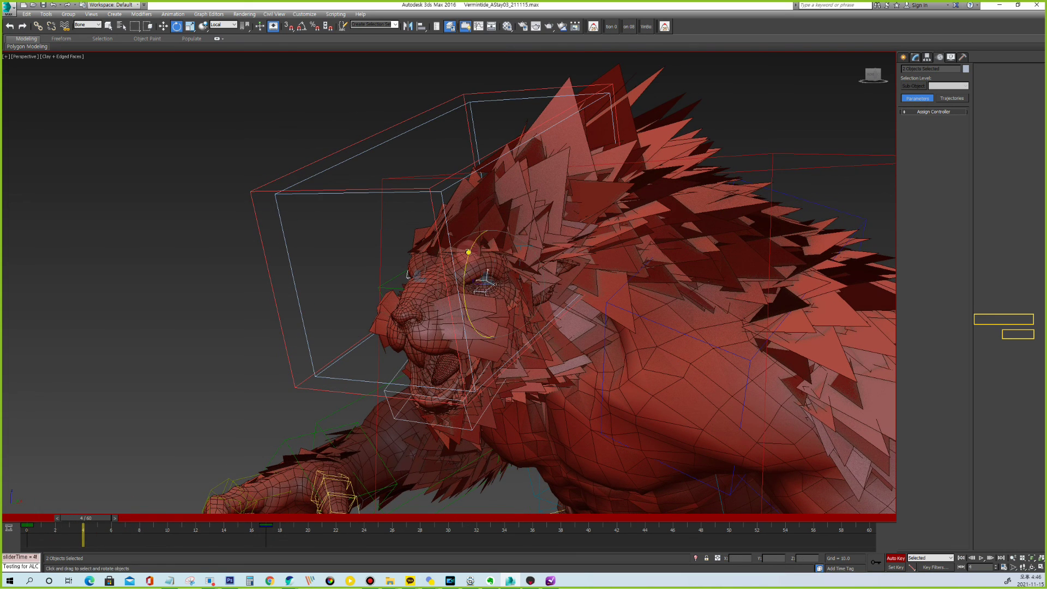
drag(88, 521, 126, 498)
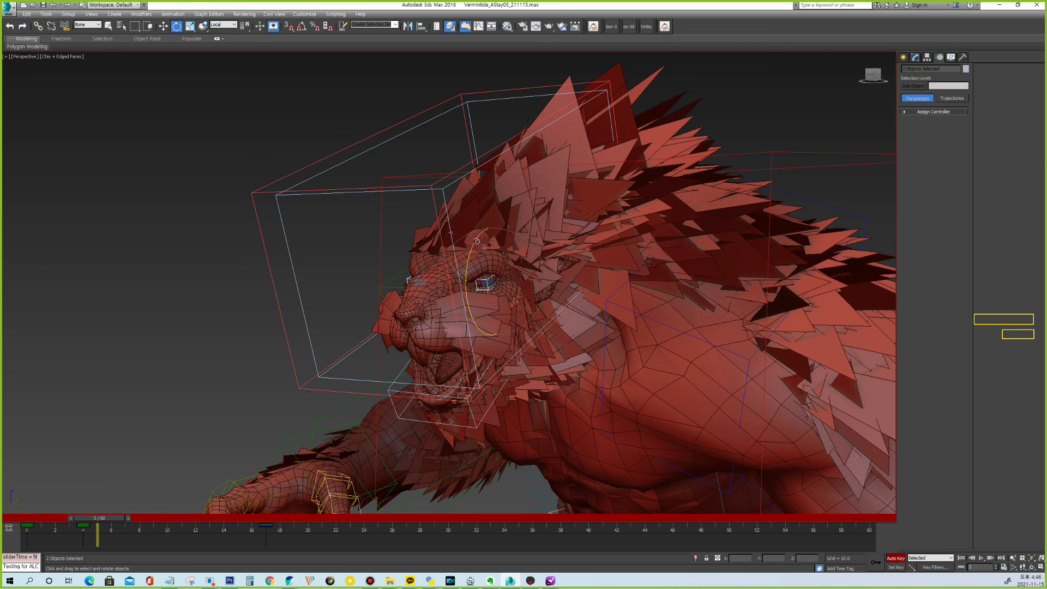
drag(102, 517, 153, 526)
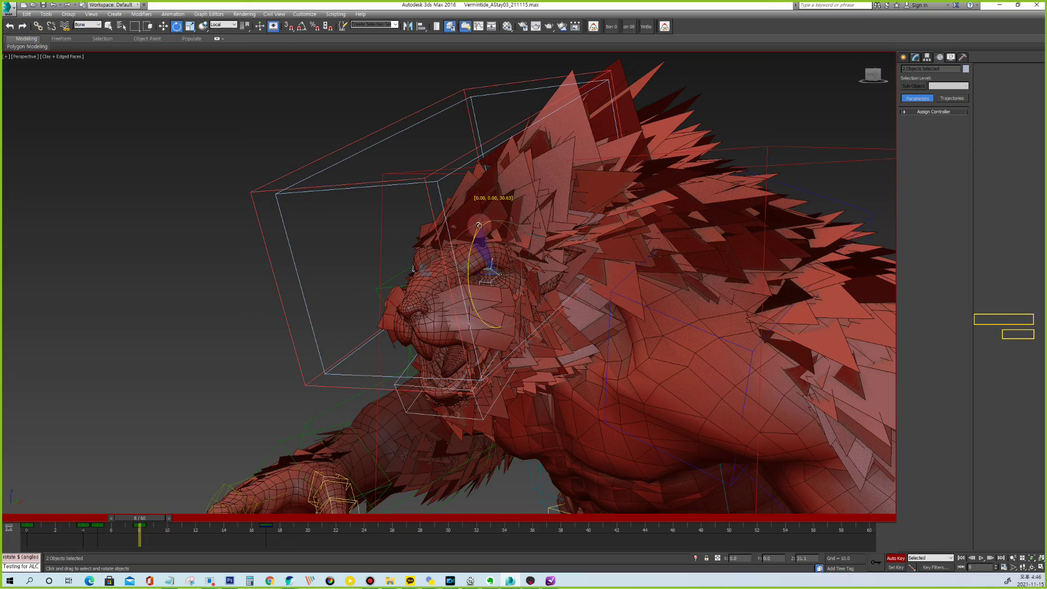
middle_drag(587, 284, 608, 279)
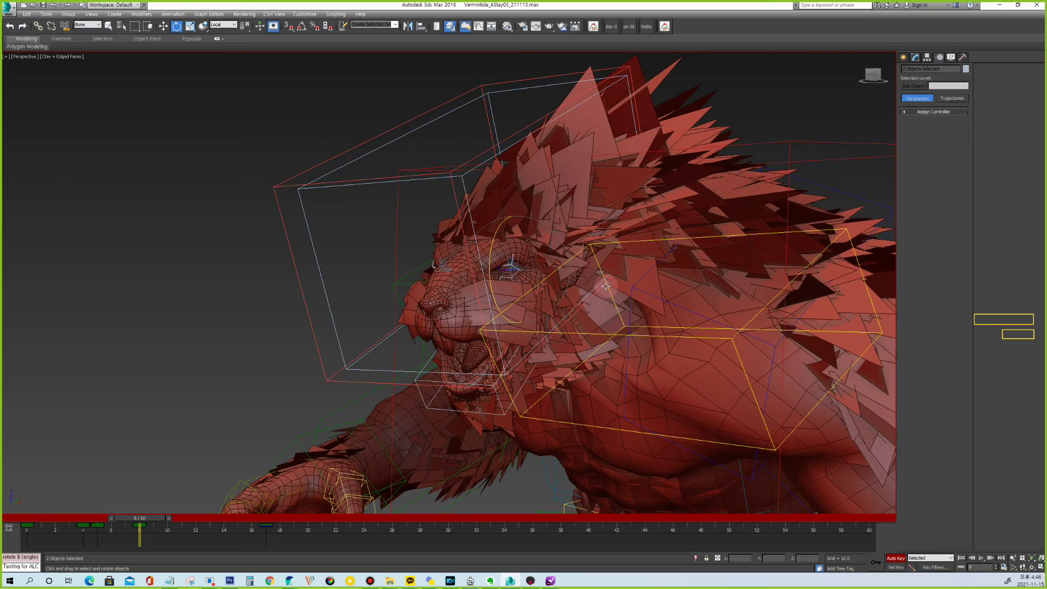
Play back the loop and review the head and eye motion on both creatures with the bones hidden.
key(slash)
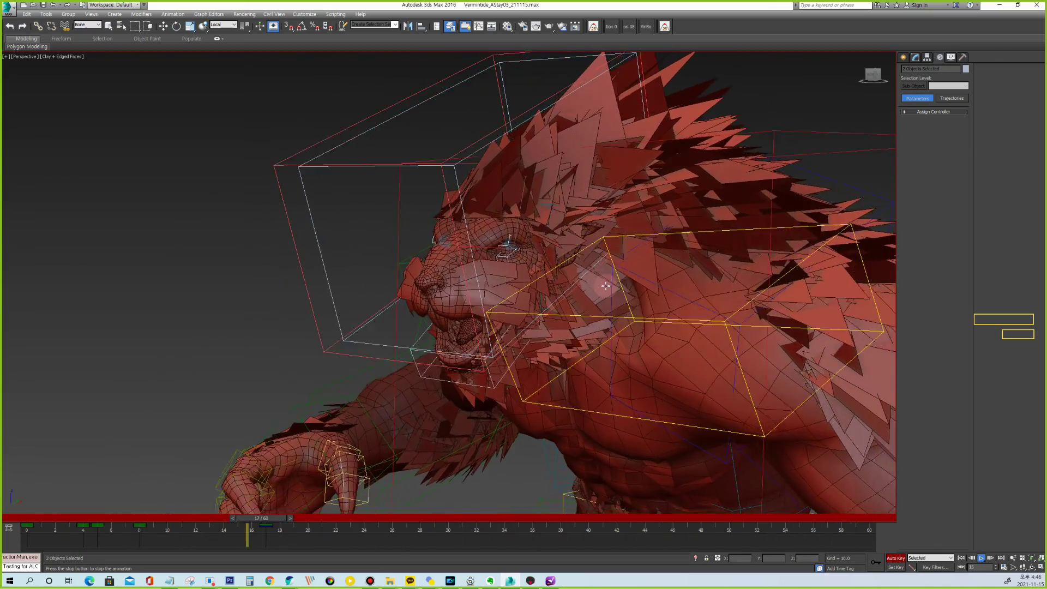
scroll(605, 286, down, 3)
alt+middle_drag(606, 286, 644, 265)
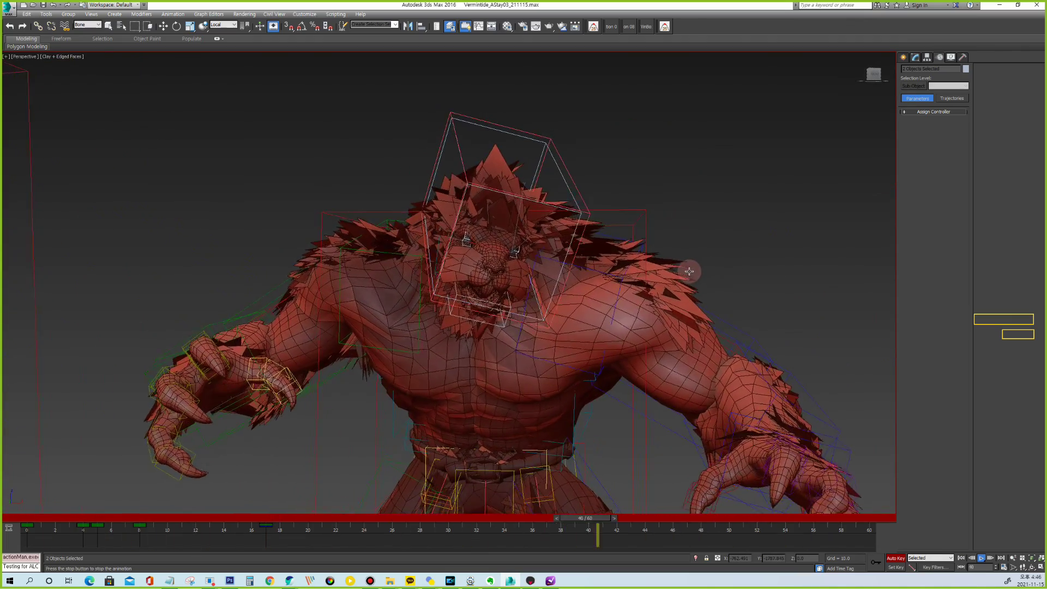
key(shift+b)
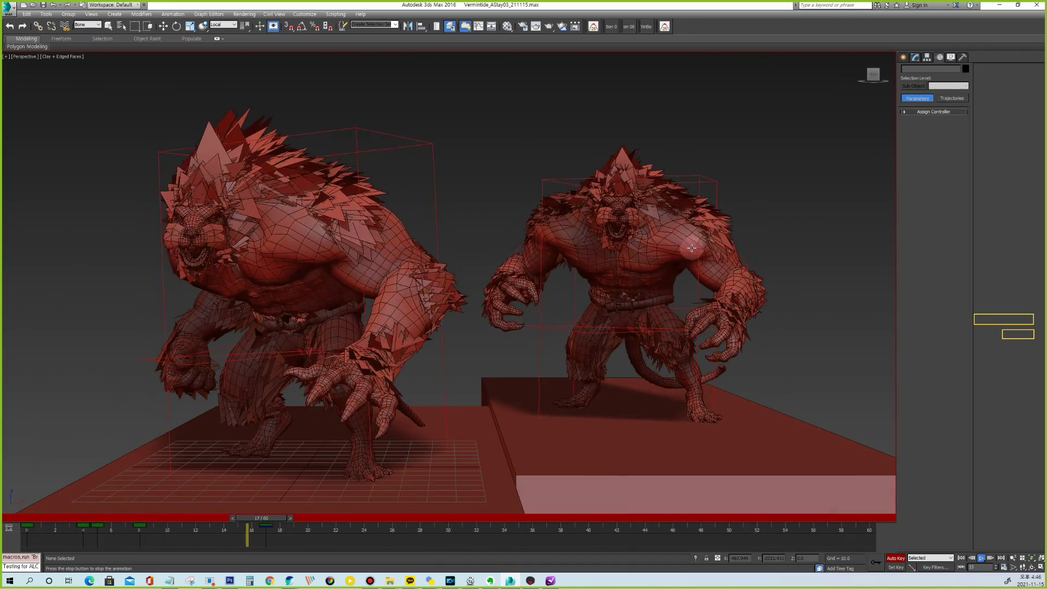
key(shift+b)
click(988, 383)
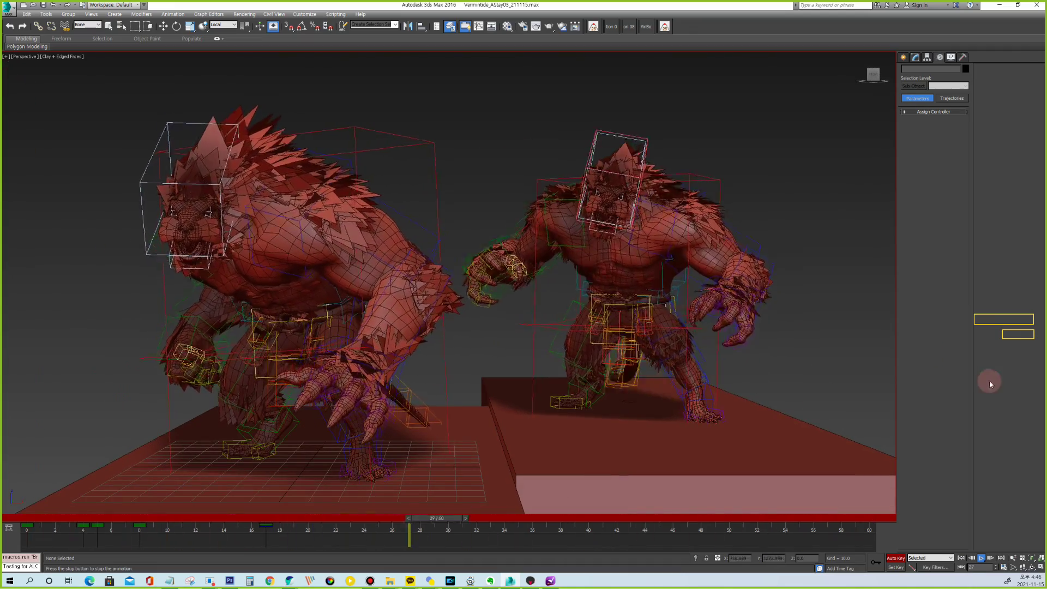